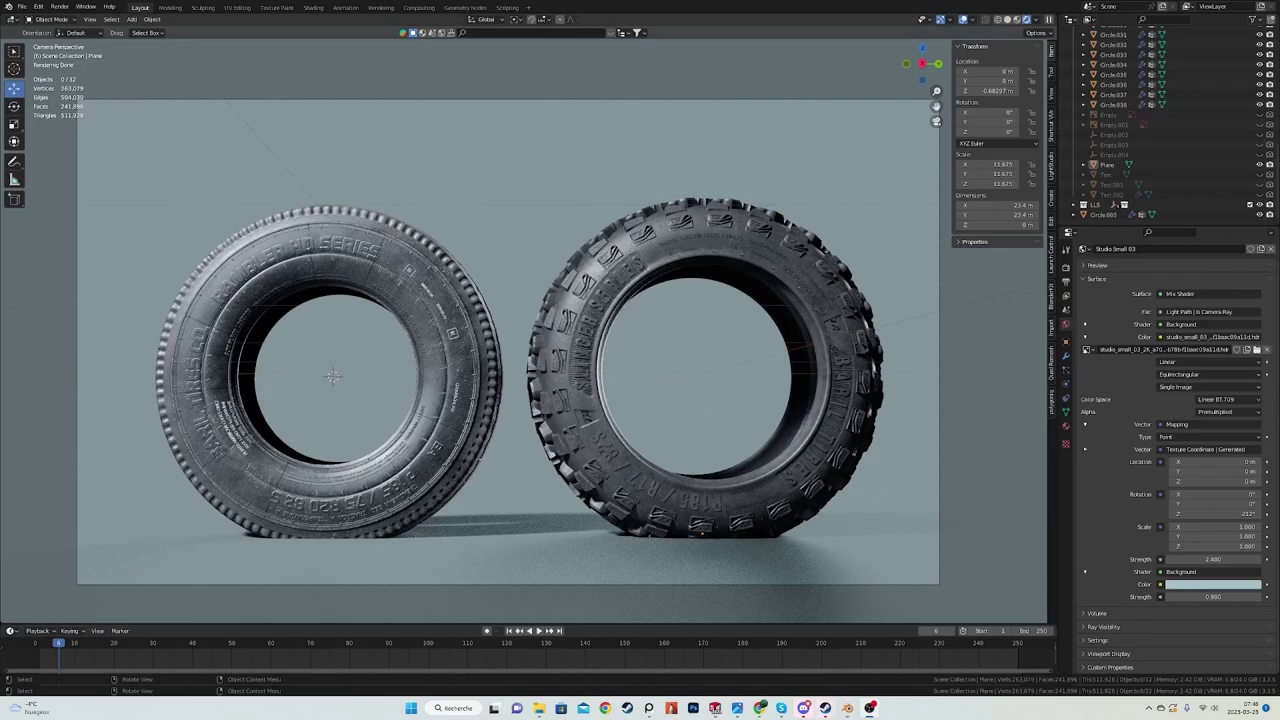
- Examine the two tires and the ground plane from several angles, including their sidewalls and bottoms, and return to the camera view
middle_click_drag(480, 556, 584, 511)
left_click(551, 401)
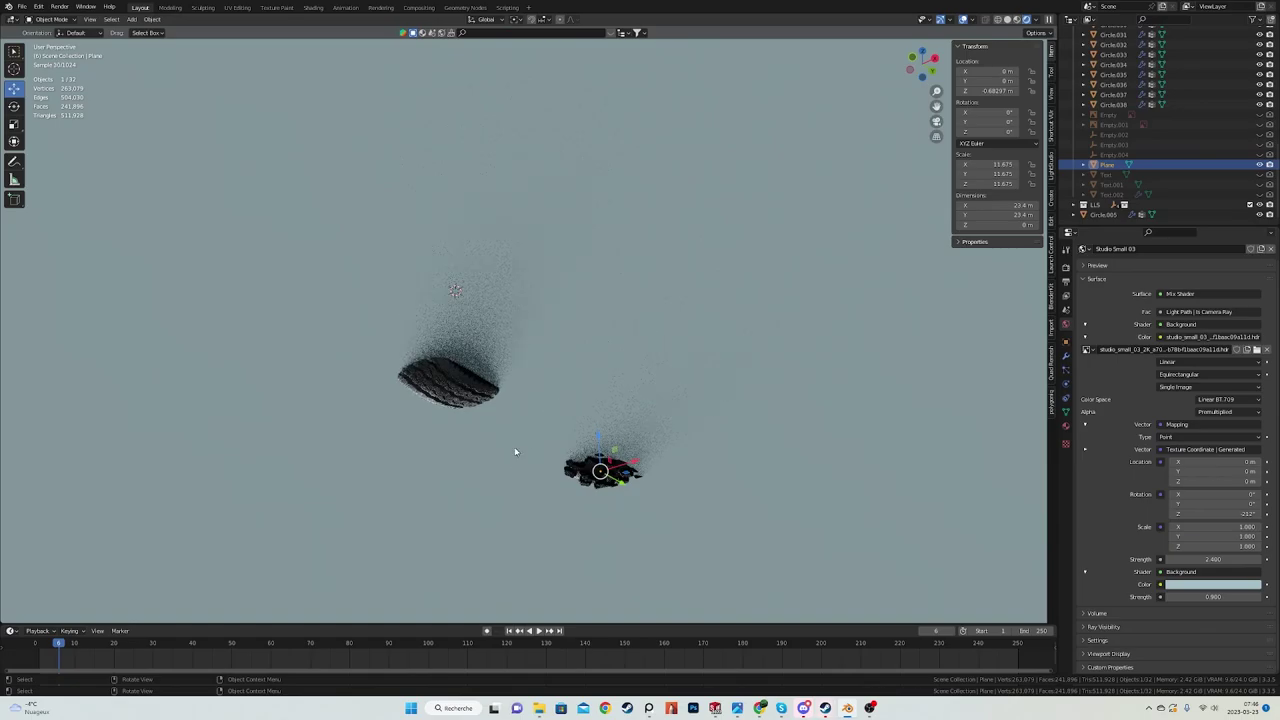
middle_click_drag(514, 406, 447, 393)
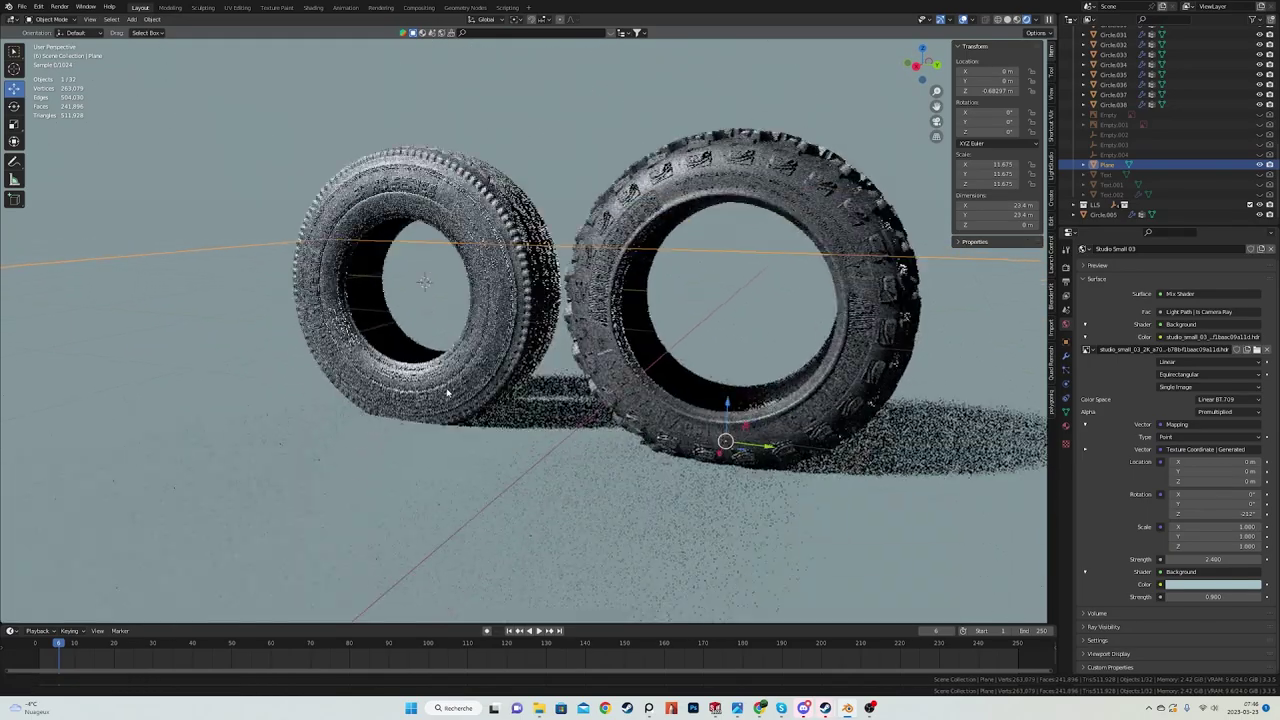
scroll(447, 393, "up", 2)
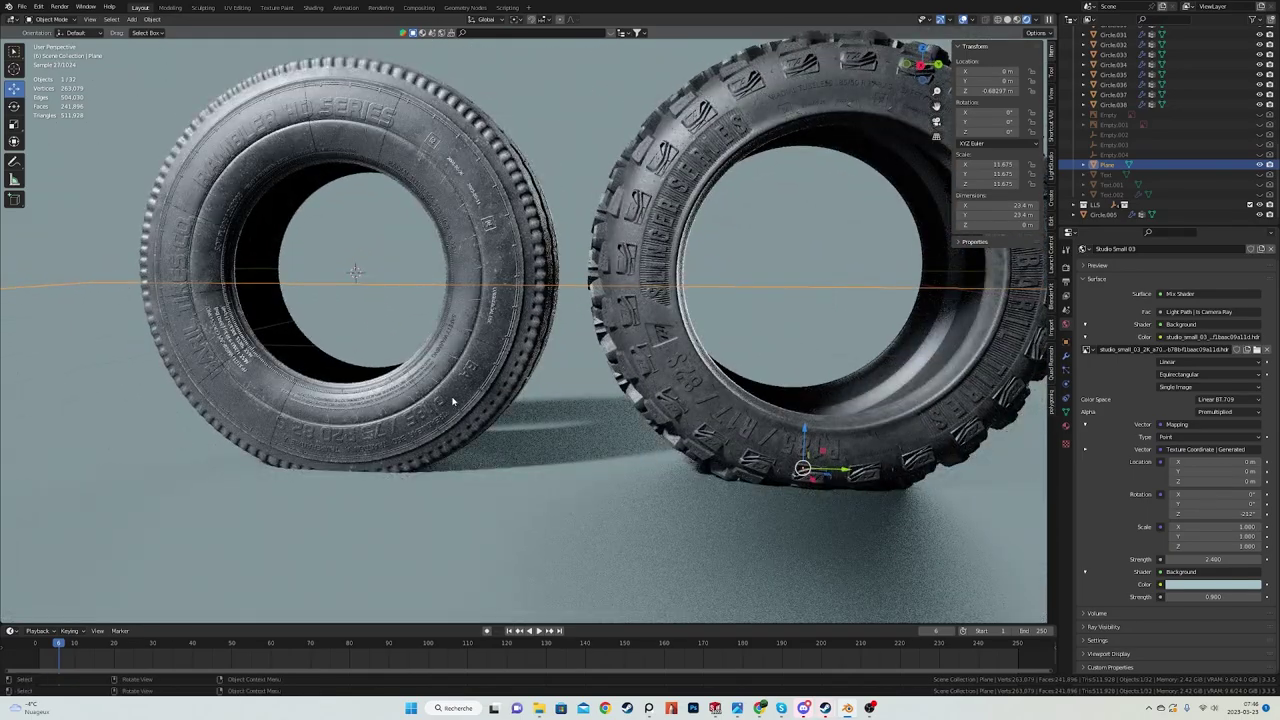
middle_click_drag(468, 438, 494, 428)
scroll(494, 428, "up", 1)
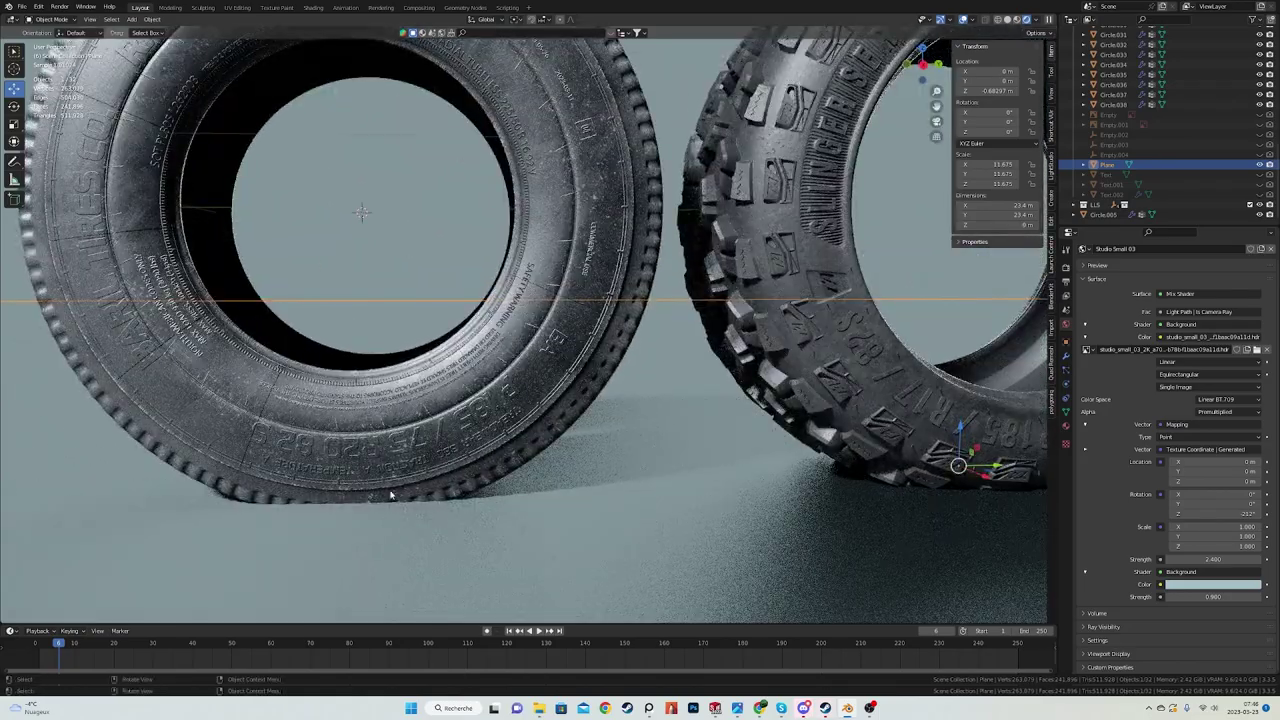
middle_click_drag(390, 494, 457, 480)
scroll(570, 392, "down", 5)
scroll(457, 480, "up", 2)
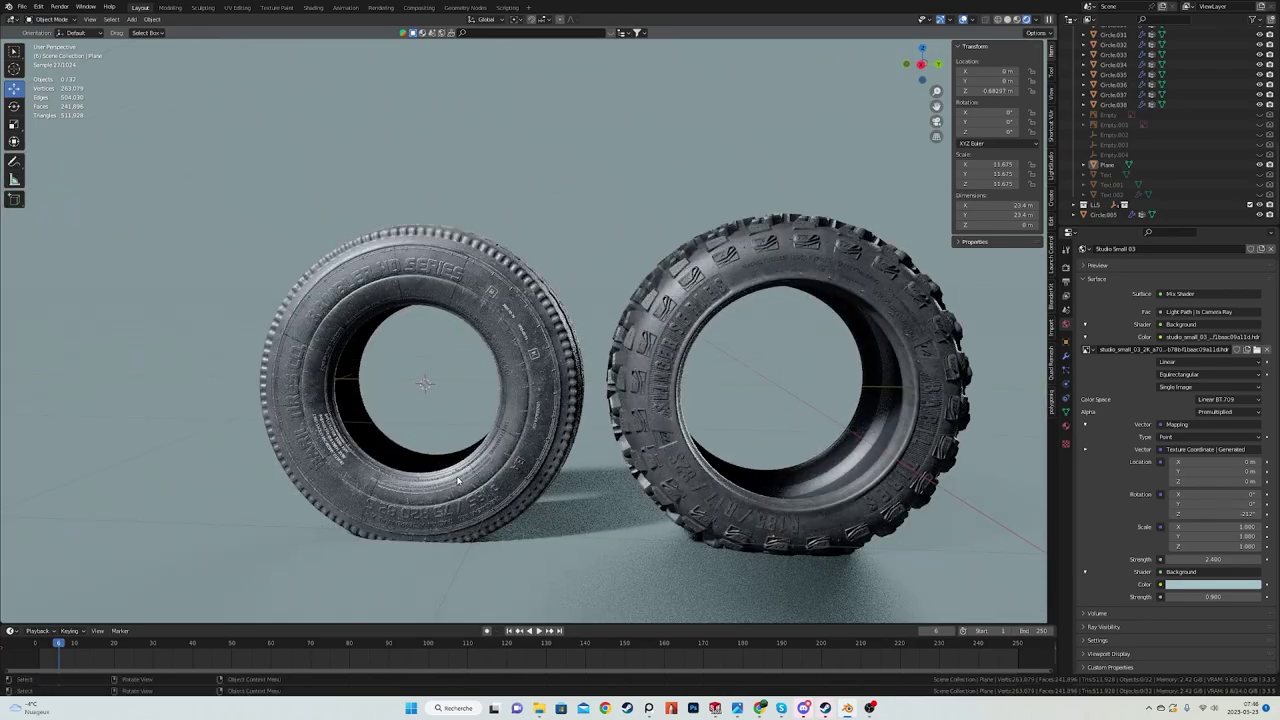
key("ctrl+alt+KP_0")
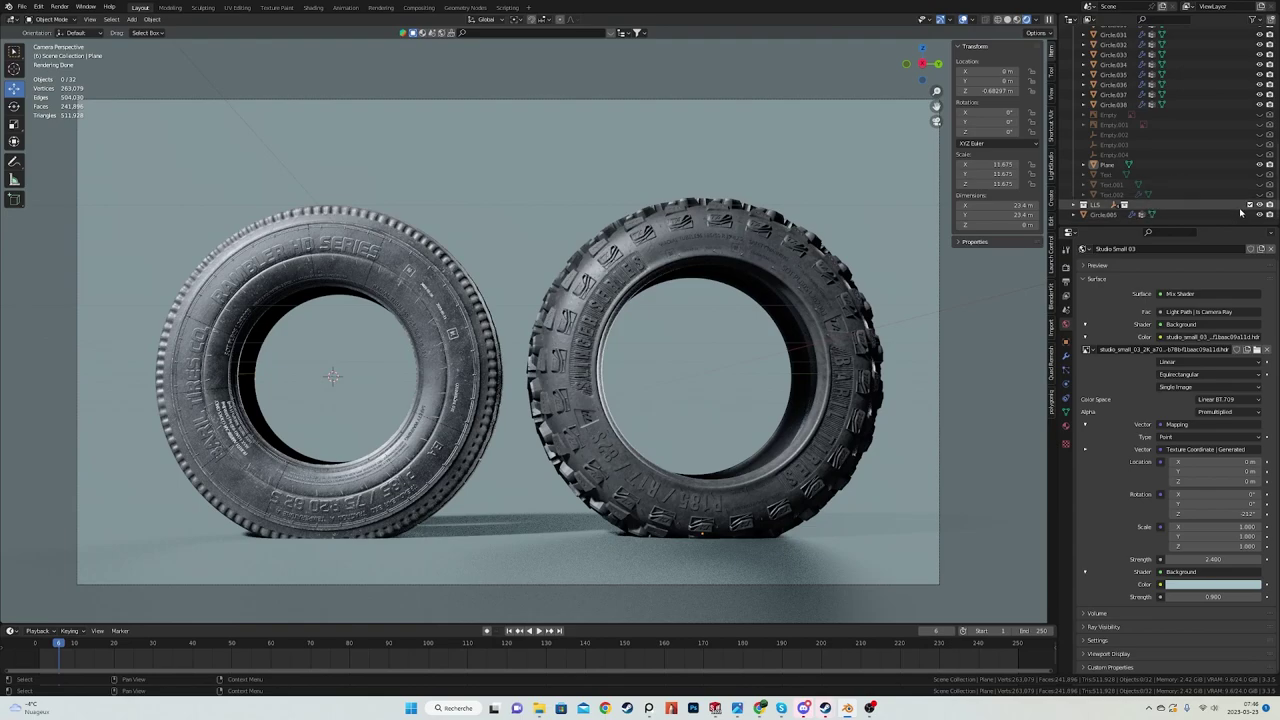
middle_click_drag(610, 371, 629, 368, "shift")
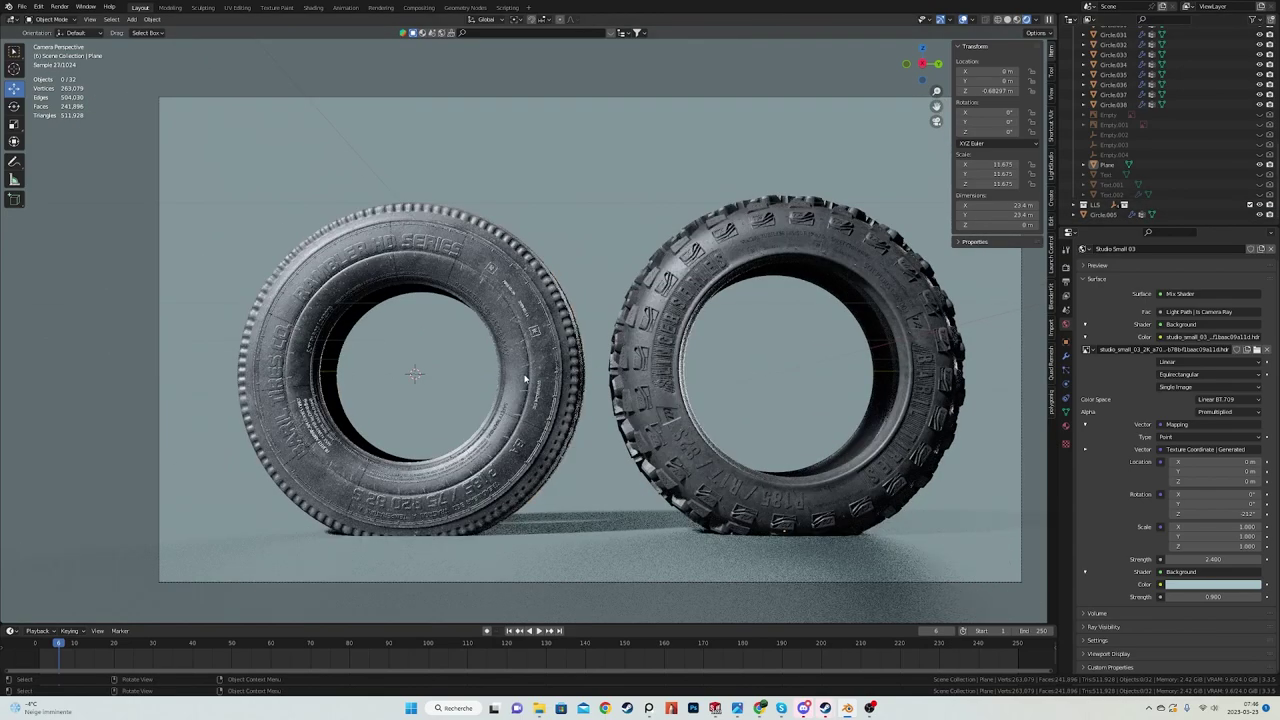
- Remove the existing Lattice modifier from the left tire
left_click(521, 372)
left_click(1066, 357)
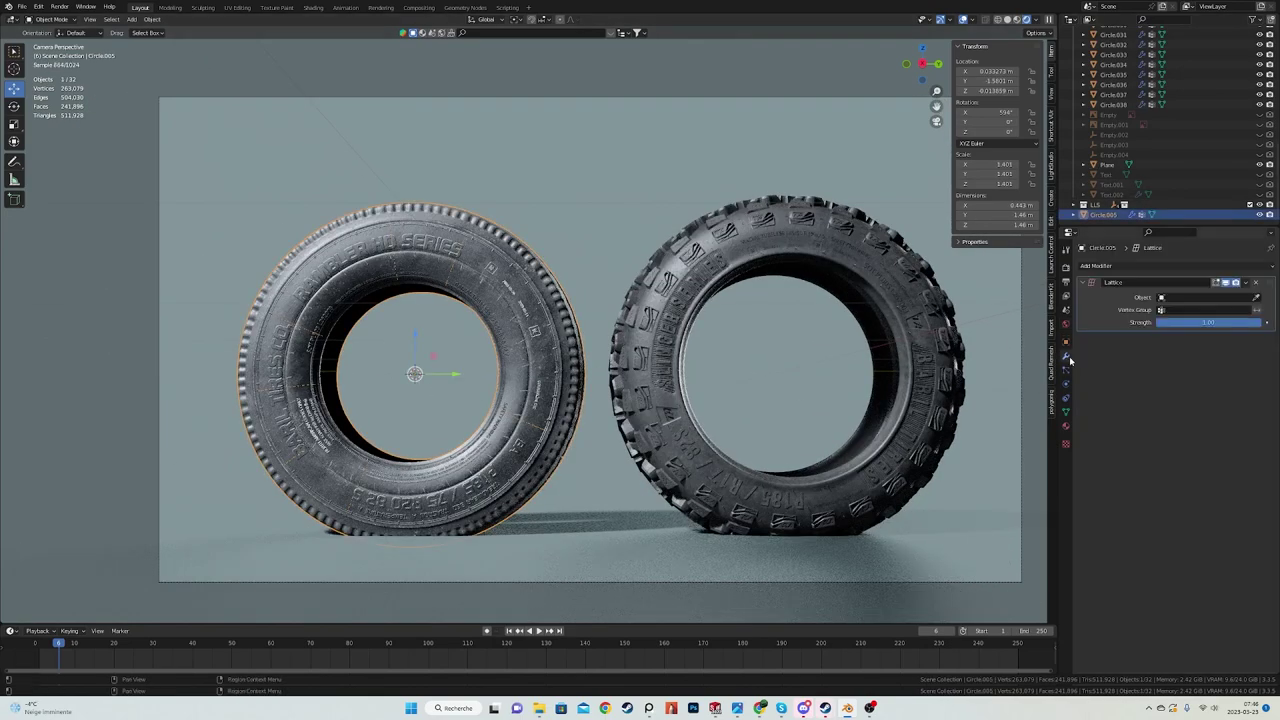
left_click(1257, 284)
scroll(445, 436, "up", 2)
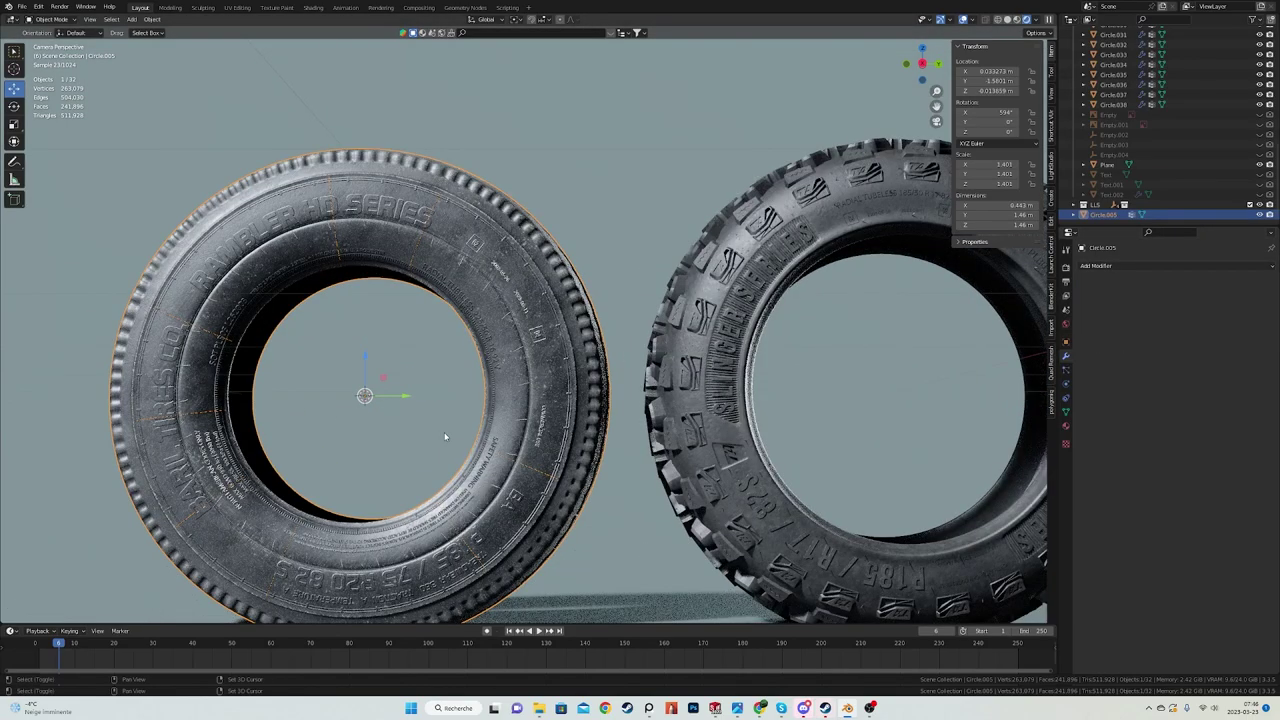
scroll(445, 436, "down", 3)
scroll(625, 370, "down", 2)
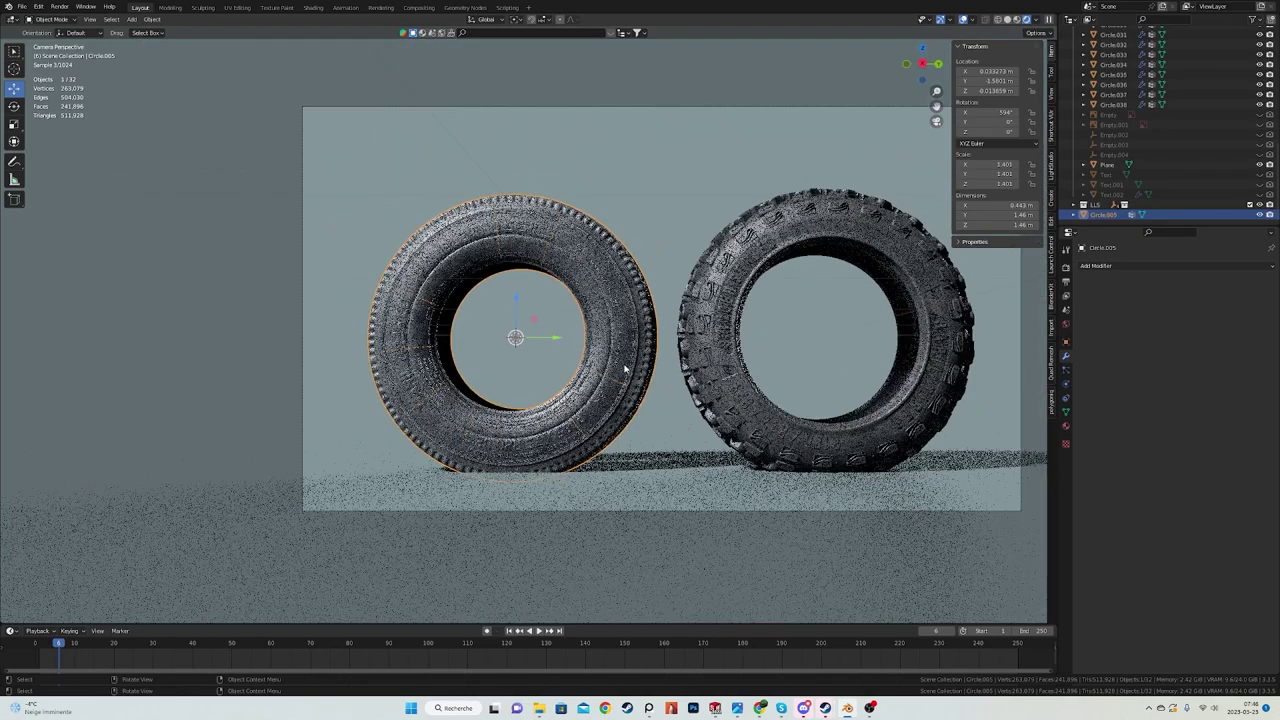
- Start the Shortcut VUr on-screen key display in the viewport
key("shift+s")
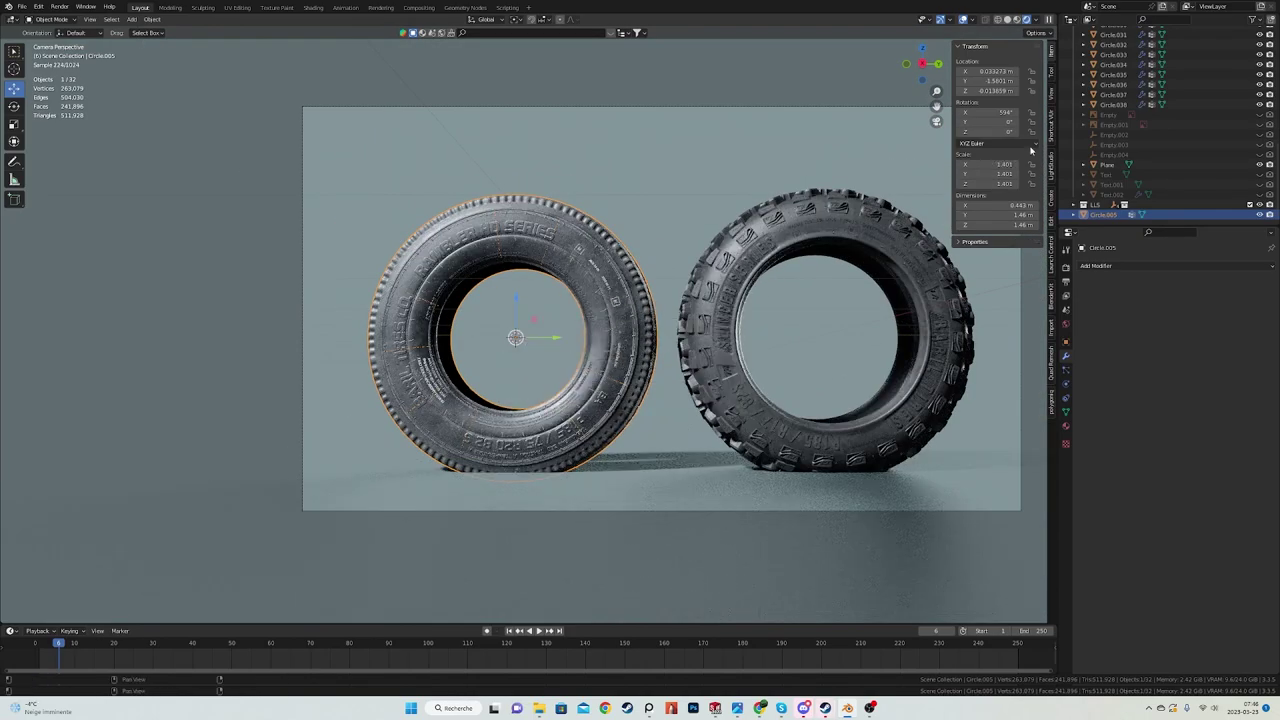
left_click(1052, 127)
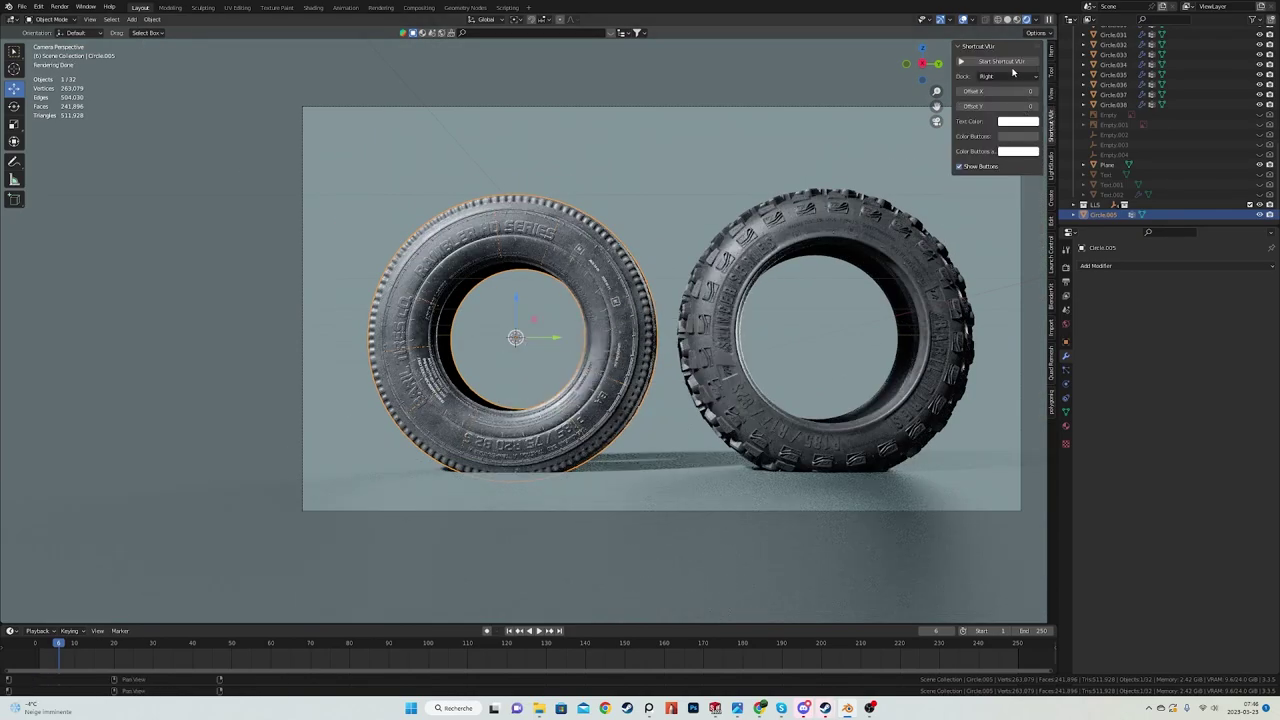
middle_click_drag(582, 305, 566, 331, "shift")
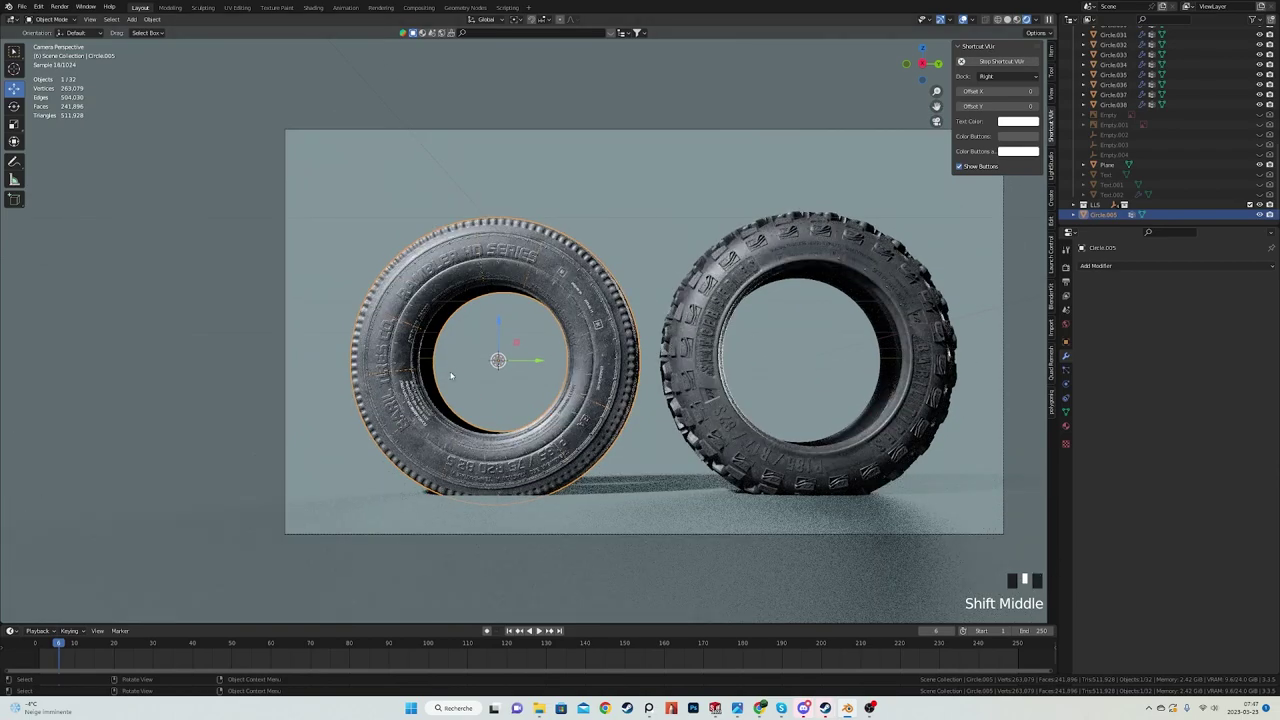
- Snap the 3D cursor to the left tire's origin
scroll(566, 331, "up", 2)
key("shift+s")
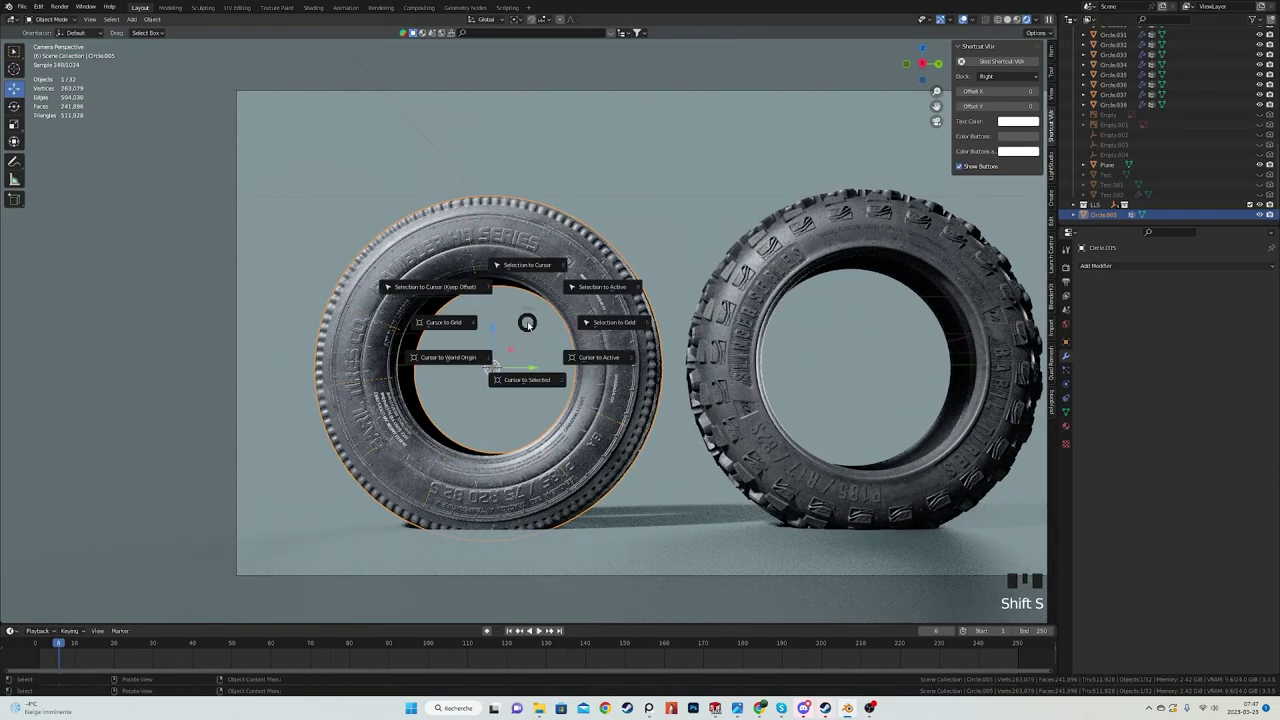
left_click(538, 374)
- Select the right tire and switch the viewport from rendered to solid shading
left_click(812, 480)
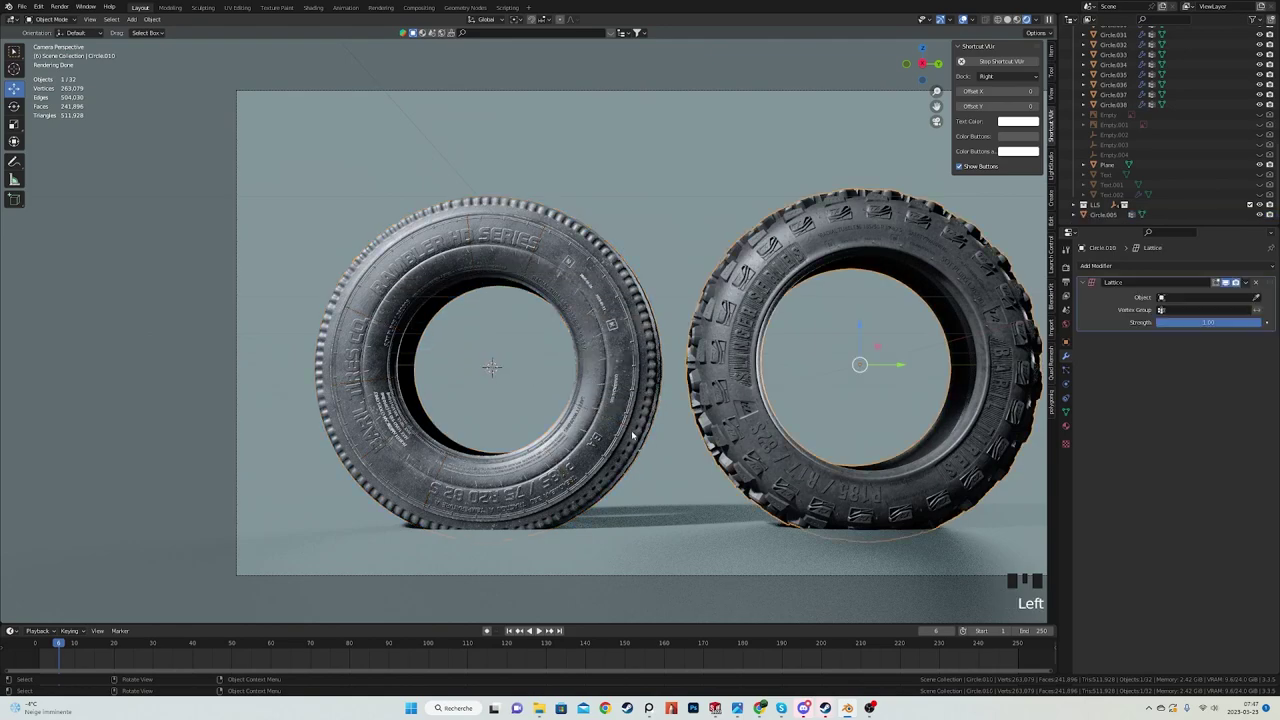
key("z")
left_click(823, 411)
middle_click_drag(823, 411, 829, 450)
scroll(688, 312, "up", 1)
scroll(689, 313, "up", 1)
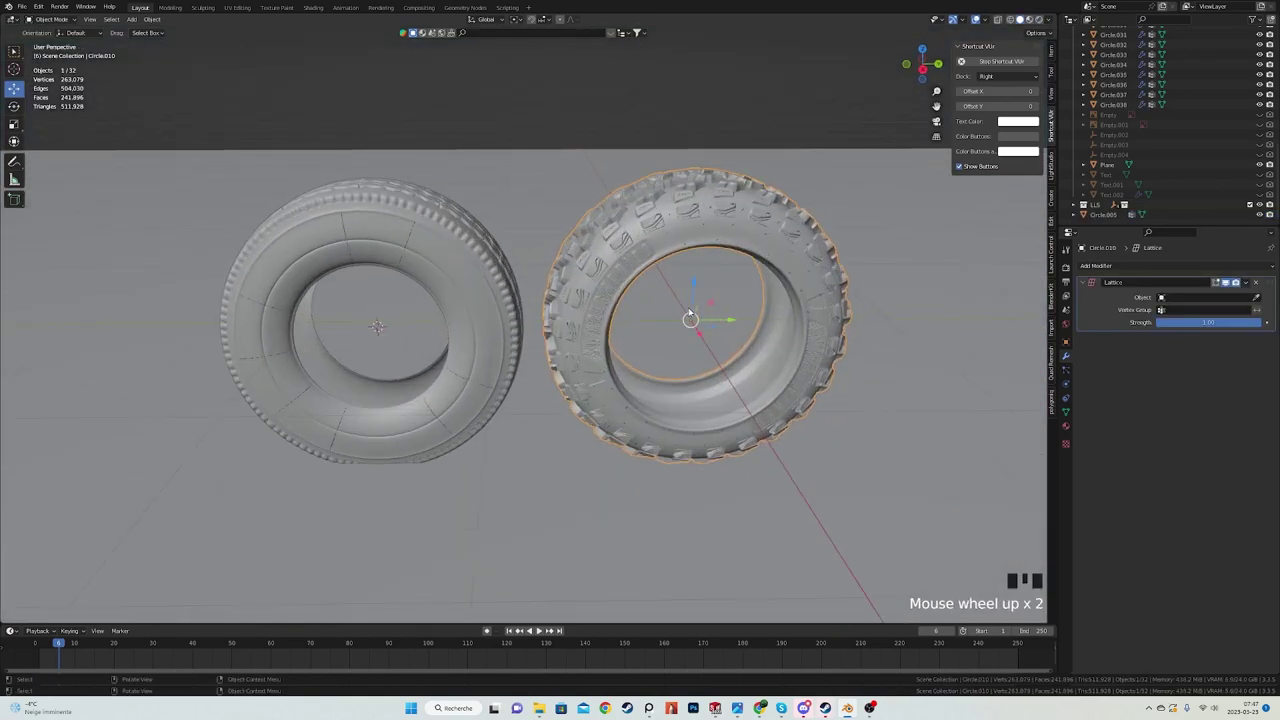
- Snap the 3D cursor to the right tire's origin
key("shift+s")
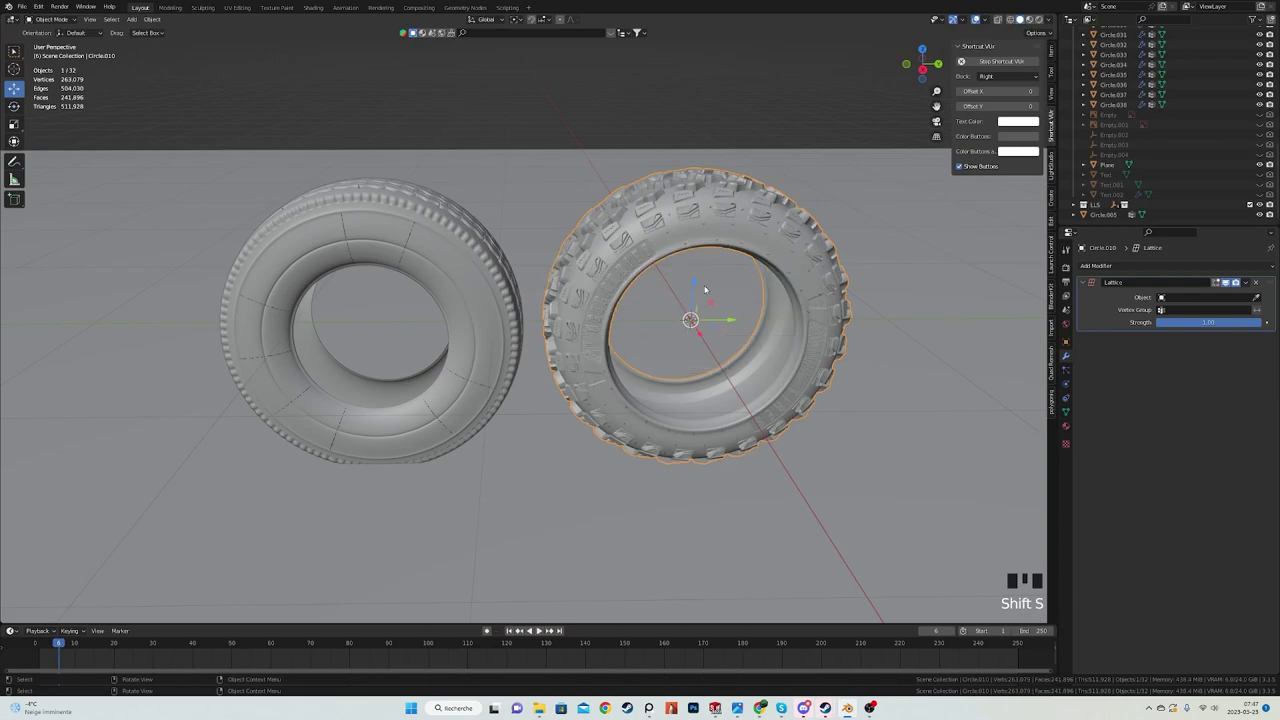
middle_click_drag(704, 289, 674, 314)
key("shift+s")
left_click(677, 374)
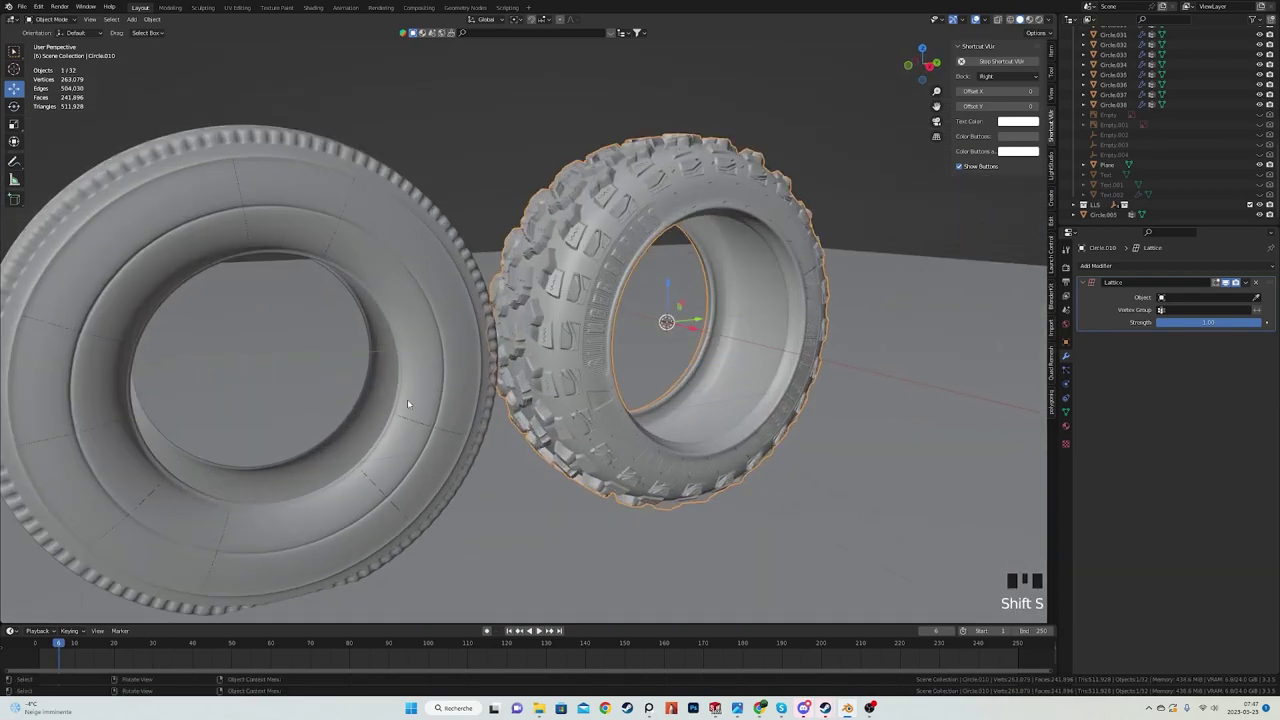
left_click(408, 404)
key("shift+s")
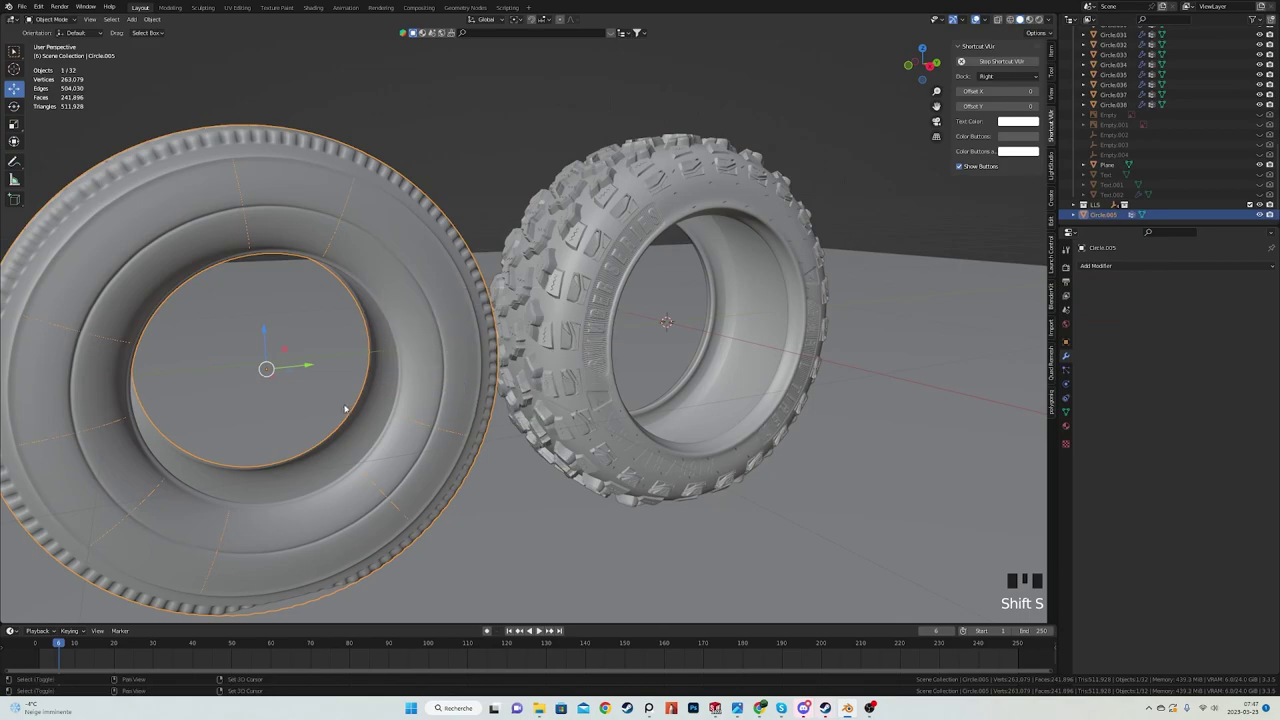
middle_click_drag(494, 354, 573, 382, "shift")
scroll(573, 374, "down", 3)
scroll(573, 374, "up", 2)
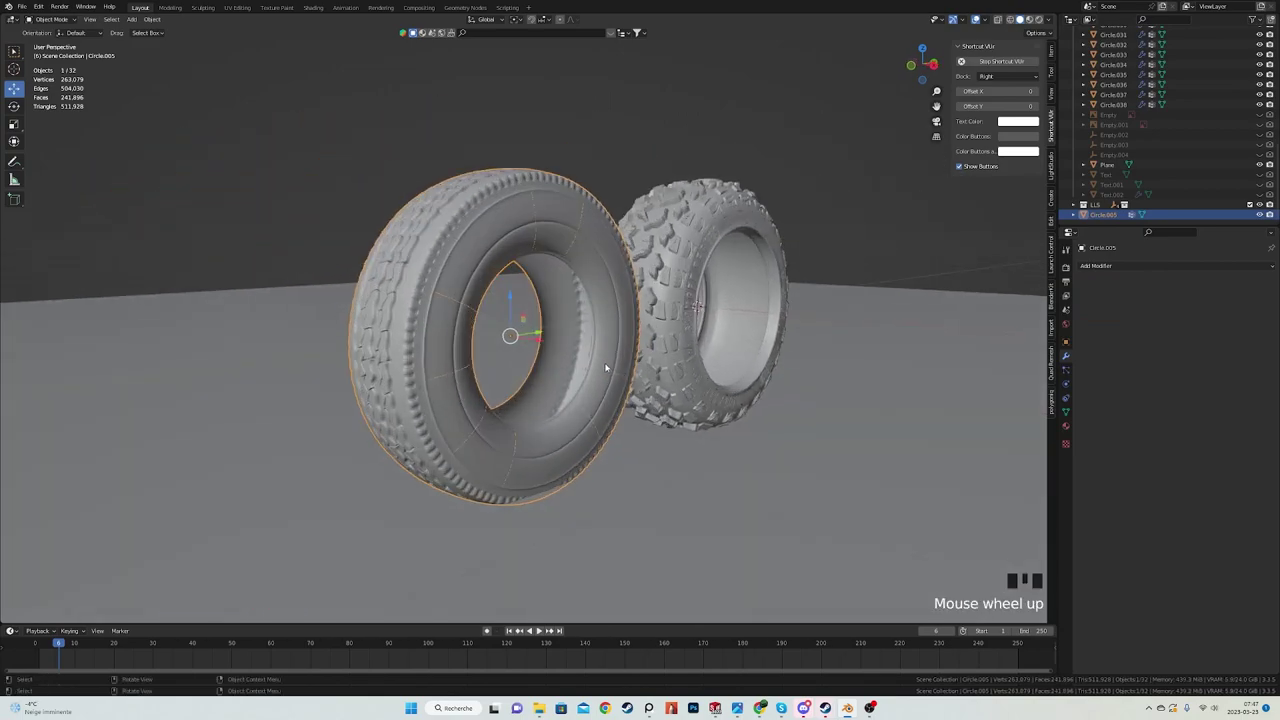
key("alt+a")
key("shift+a")
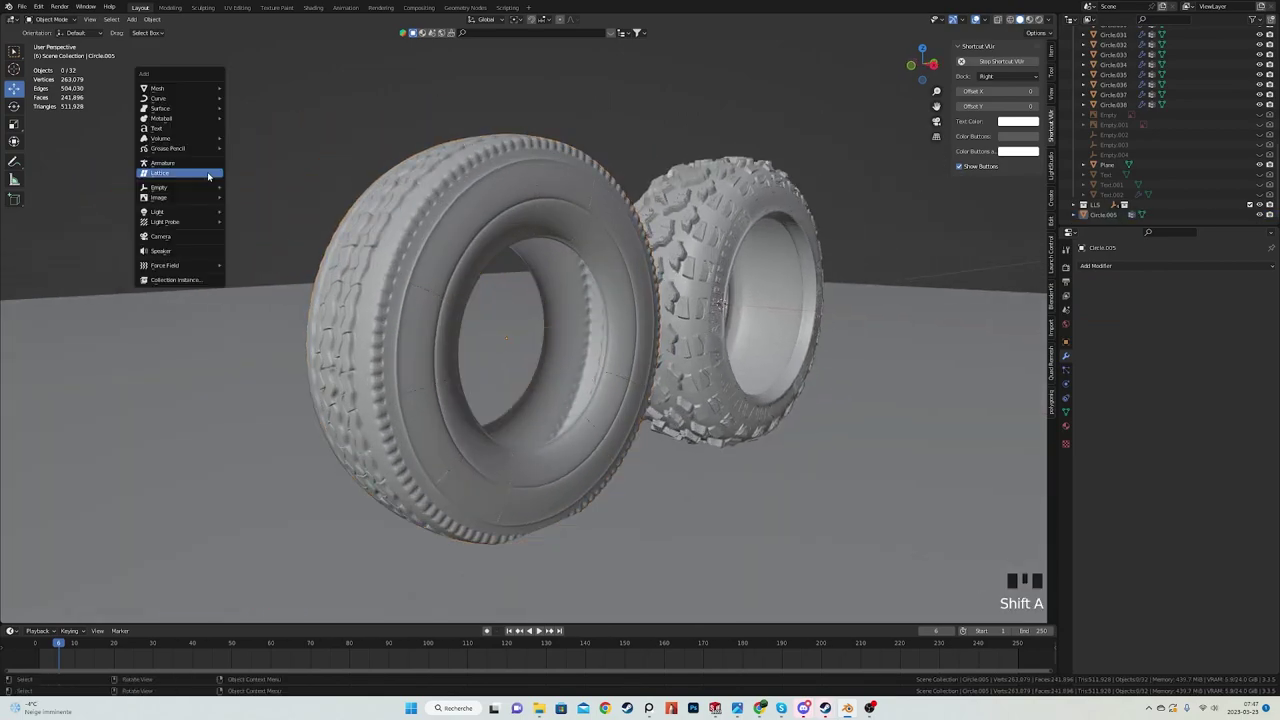
- Add a new Lattice modifier to the left tire
left_click(1104, 214)
left_click(1159, 266)
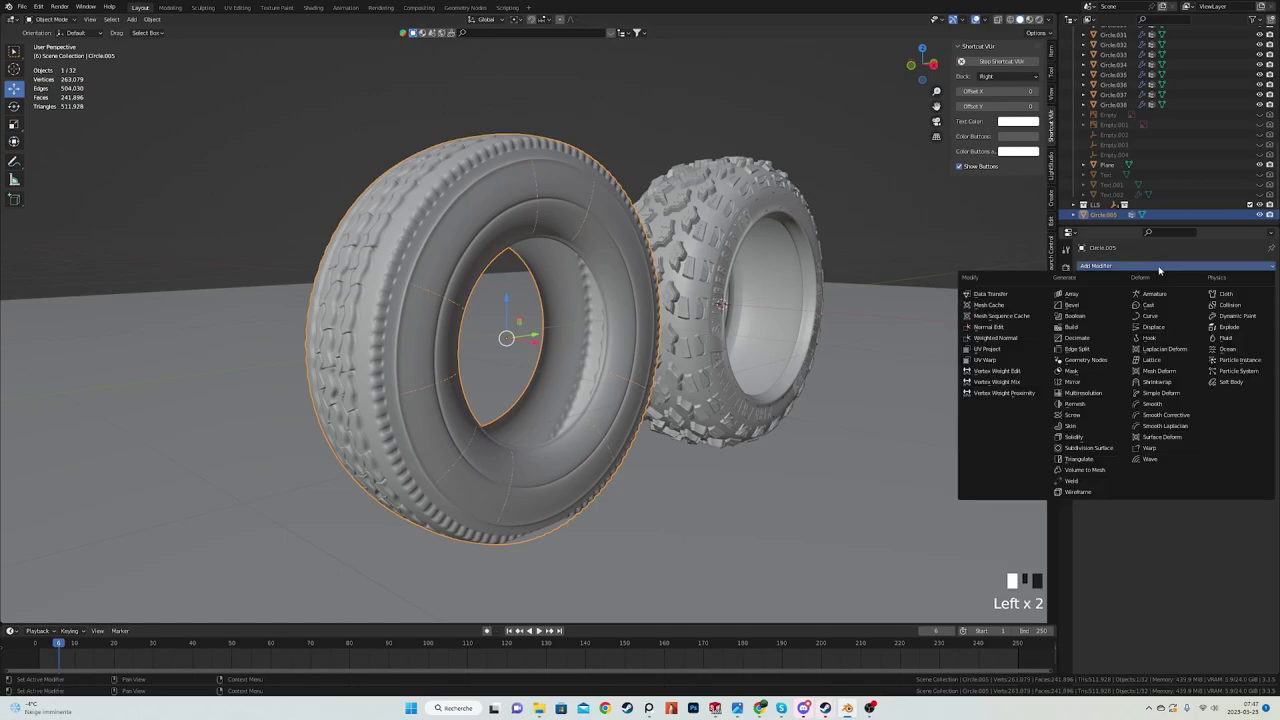
left_click(1152, 359)
- Deselect the tire and add a lattice object to the scene with a 1 m radius
left_click(309, 154)
key("shift+a")
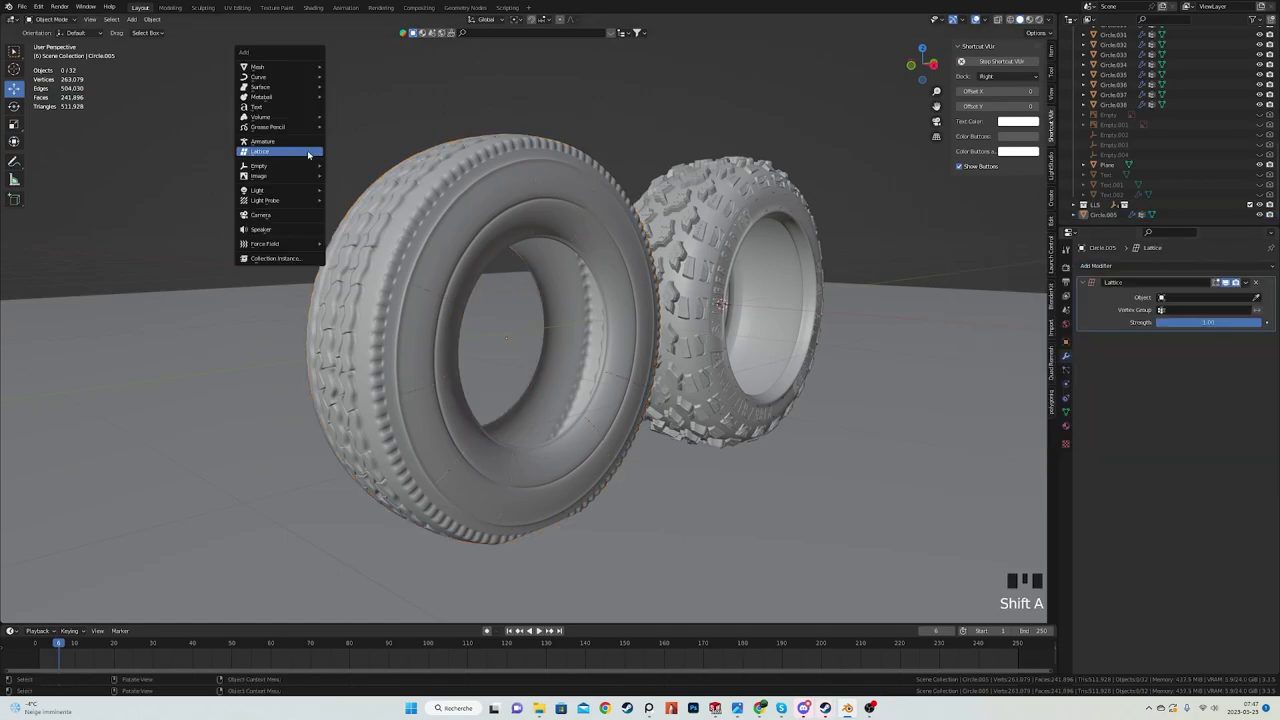
left_click(279, 151)
scroll(688, 213, "down", 3)
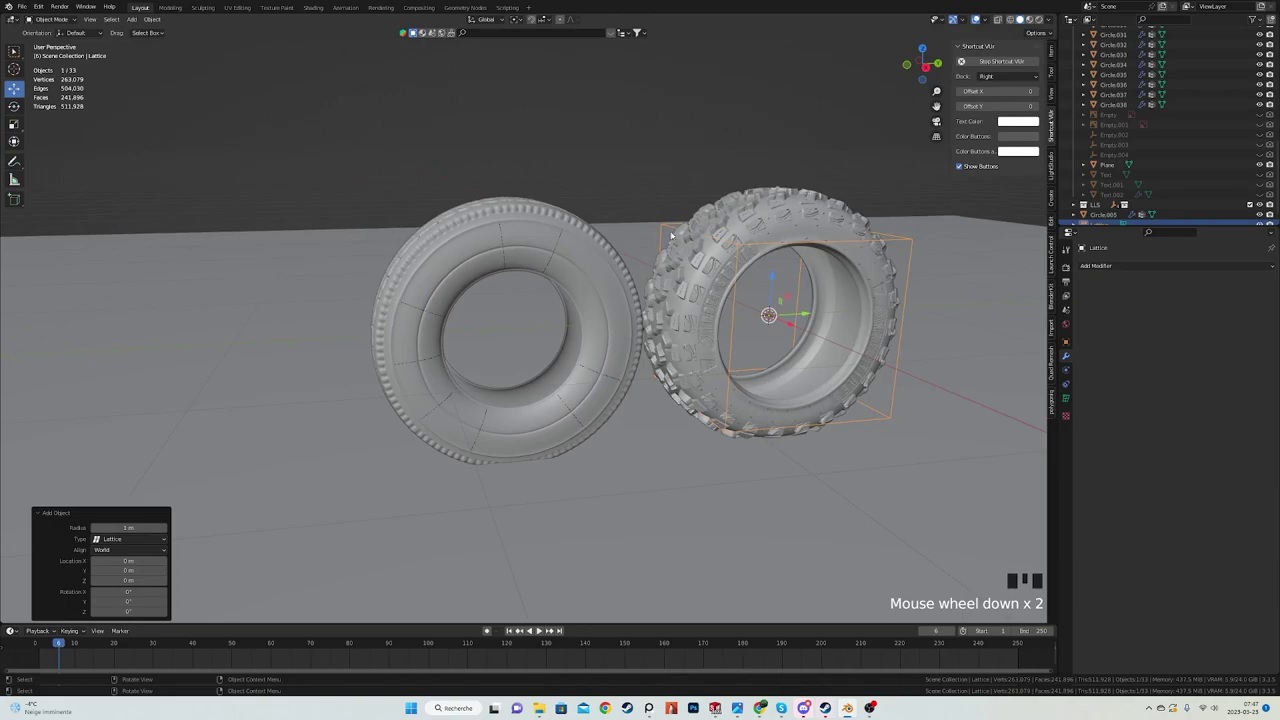
- Select the left tire and snap the 3D cursor to its origin
middle_click_drag(688, 213, 517, 260, "shift")
scroll(642, 289, "up", 2)
left_click(517, 260)
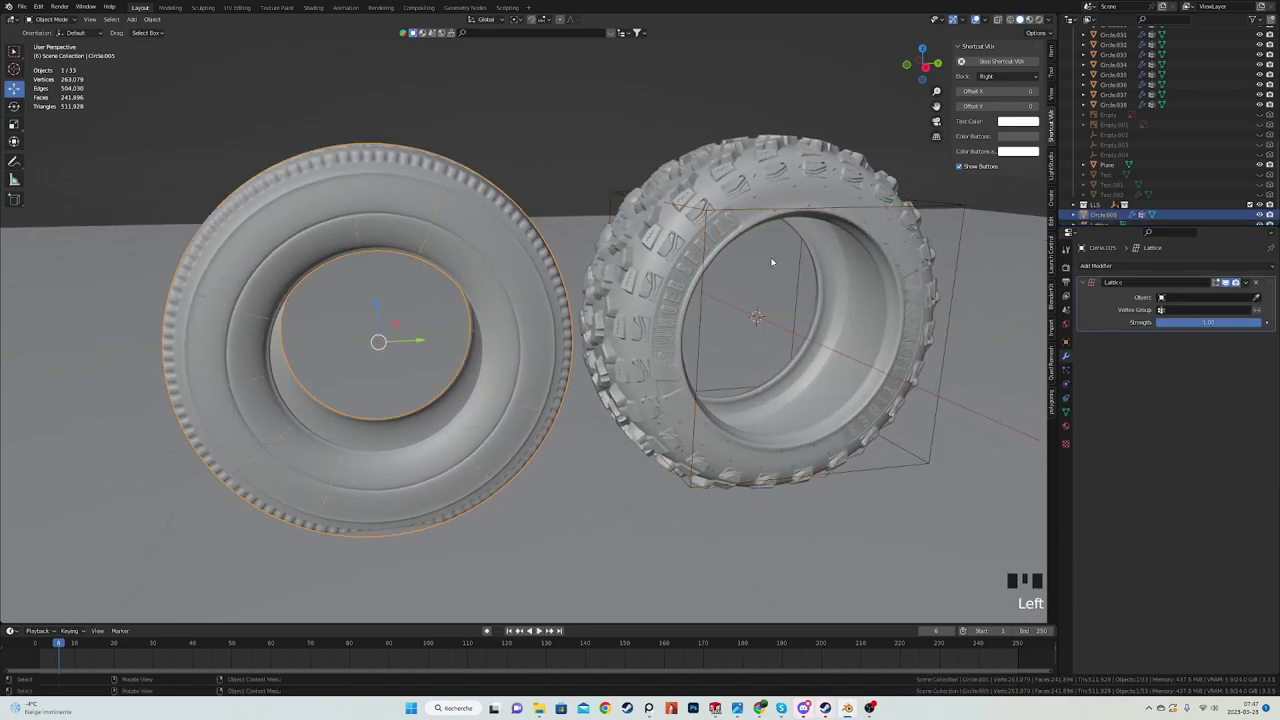
key("shift+s")
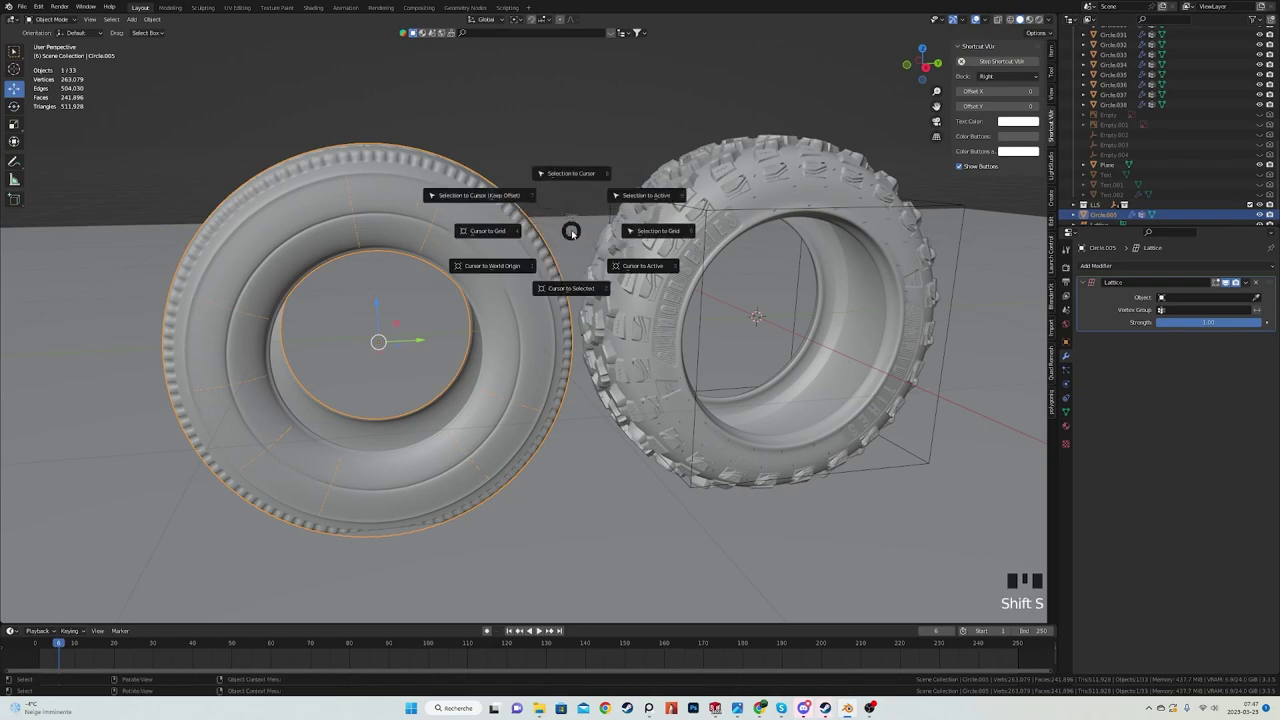
left_click(545, 292)
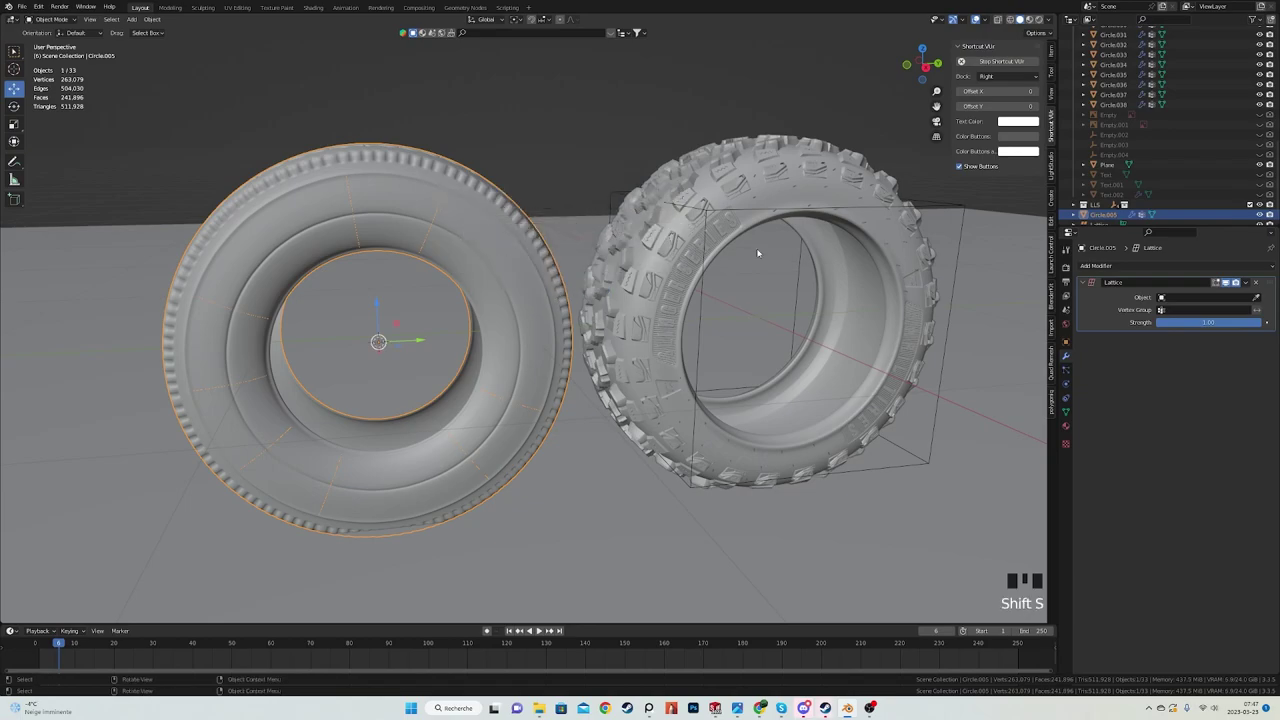
- Move the lattice object to the 3D cursor so it is centred on the left tire
left_click(829, 212)
key("shift+s")
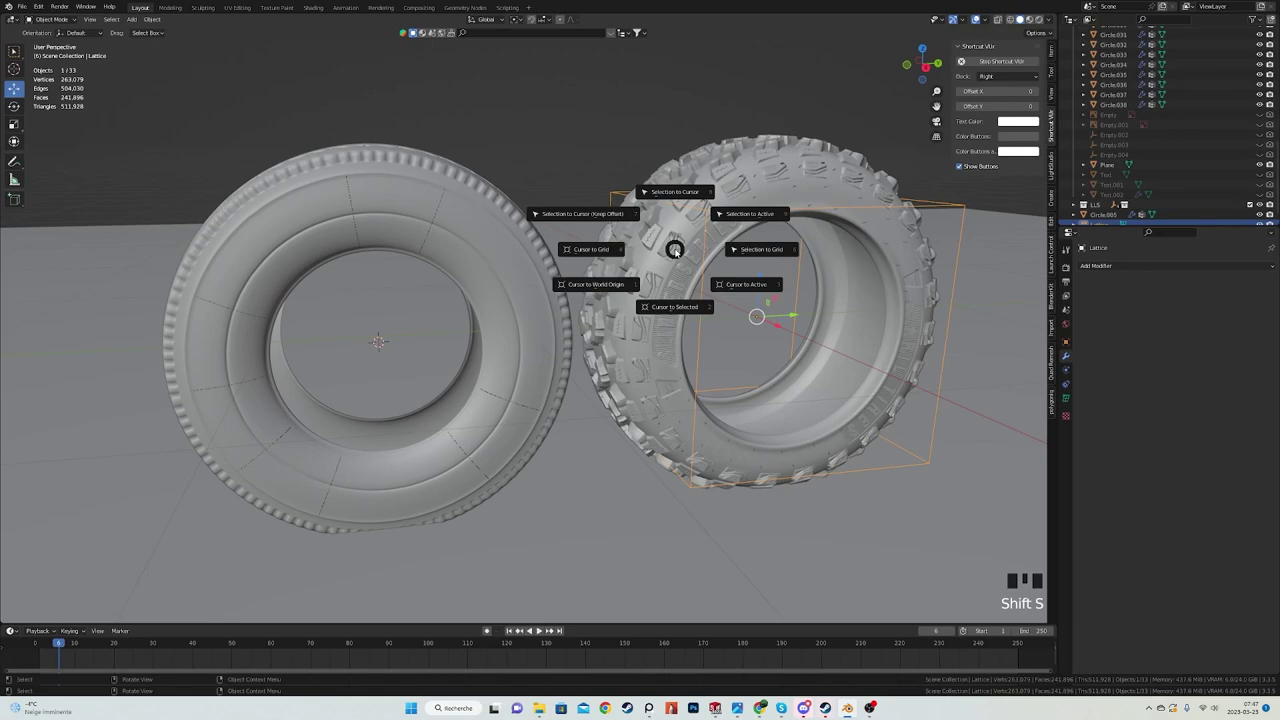
left_click(681, 196)
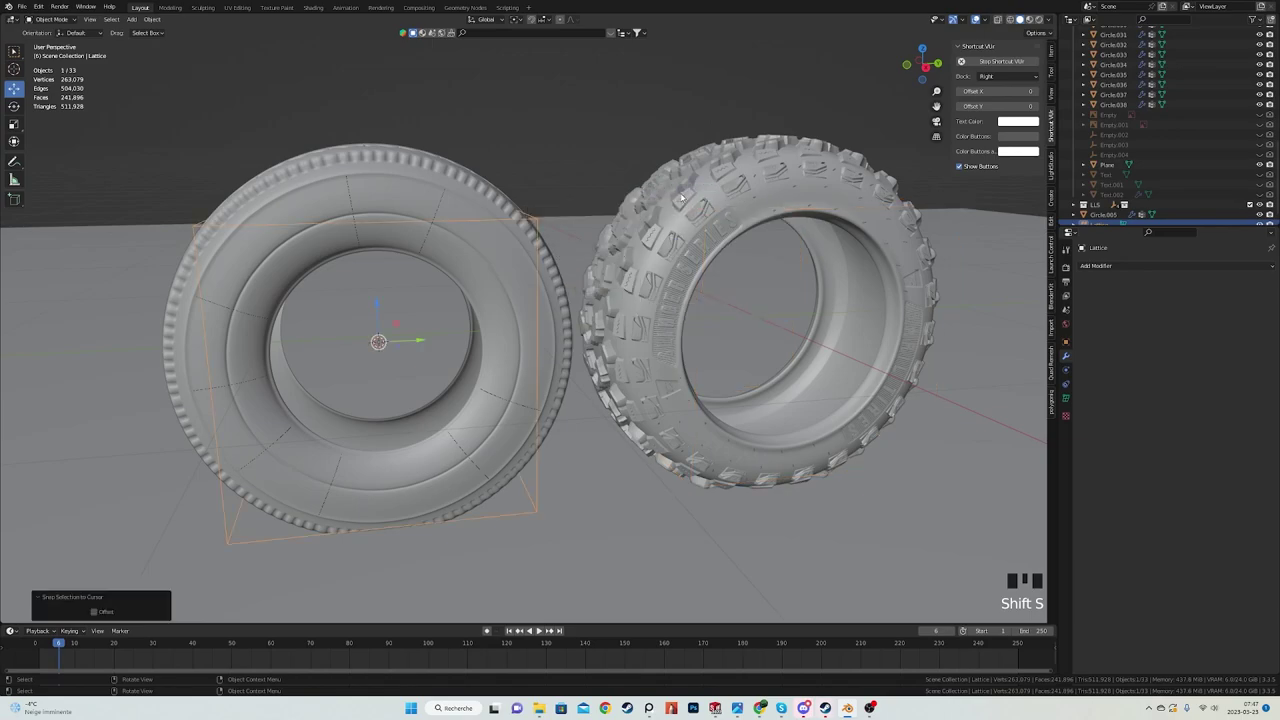
- Assign the lattice object as the target of the left tire's Lattice modifier
middle_click_drag(304, 358, 410, 390)
left_click(486, 214)
middle_click_drag(562, 350, 568, 270)
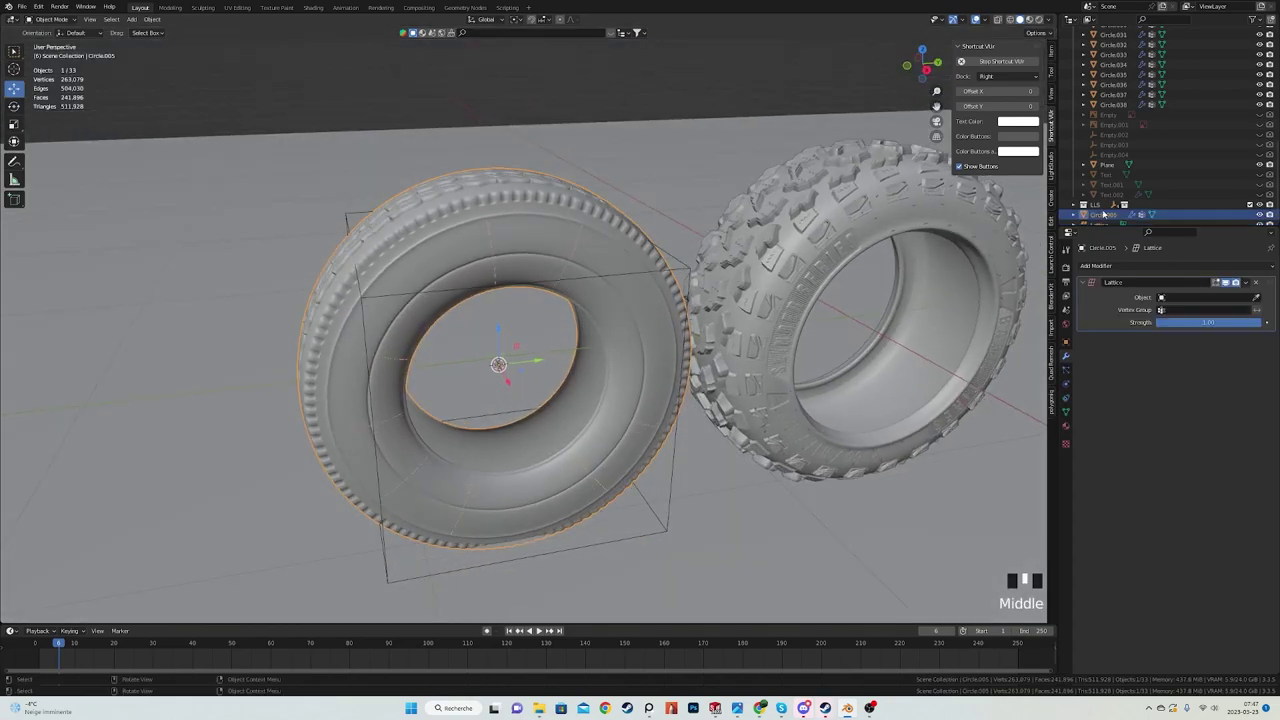
left_click(1258, 298)
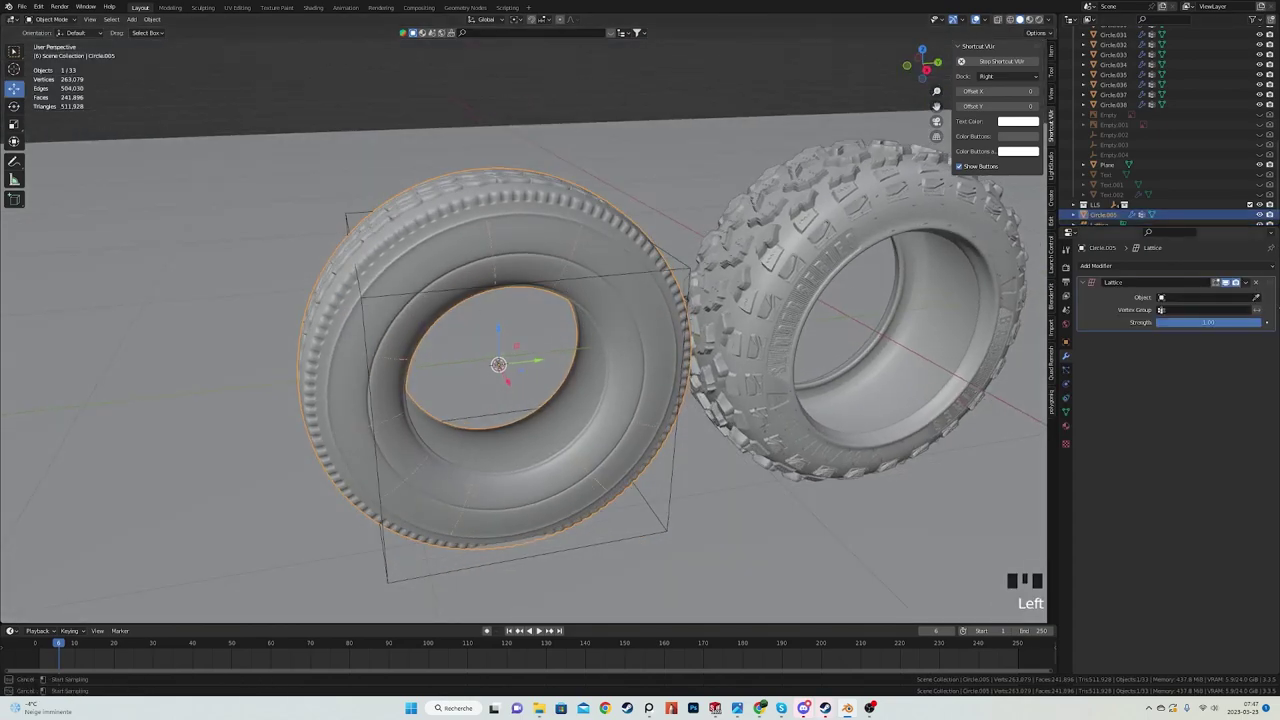
left_click(602, 278)
- Try scaling the lattice along X by about 0.51 in front view to fit the tire's width, and undo it
key("KP_1")
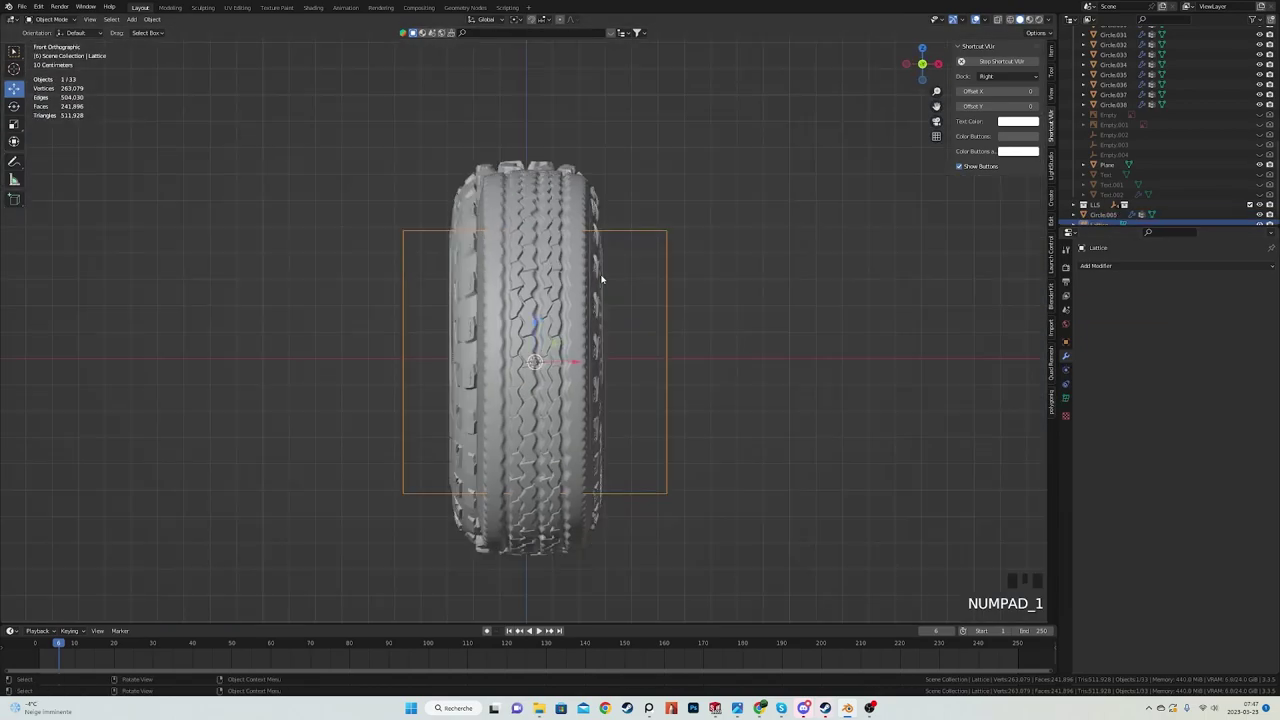
scroll(750, 313, "up", 1)
key("s")
key("x")
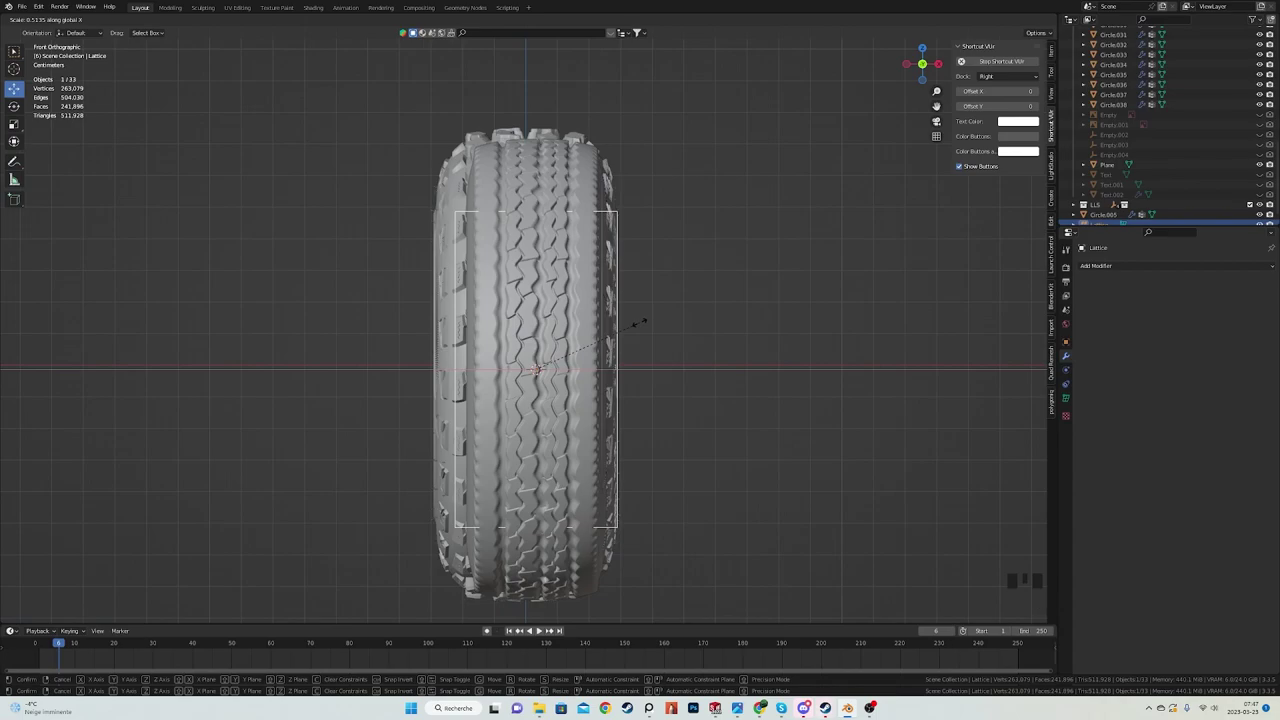
left_click(640, 321)
key("ctrl+z")
key("Tab")
key("a")
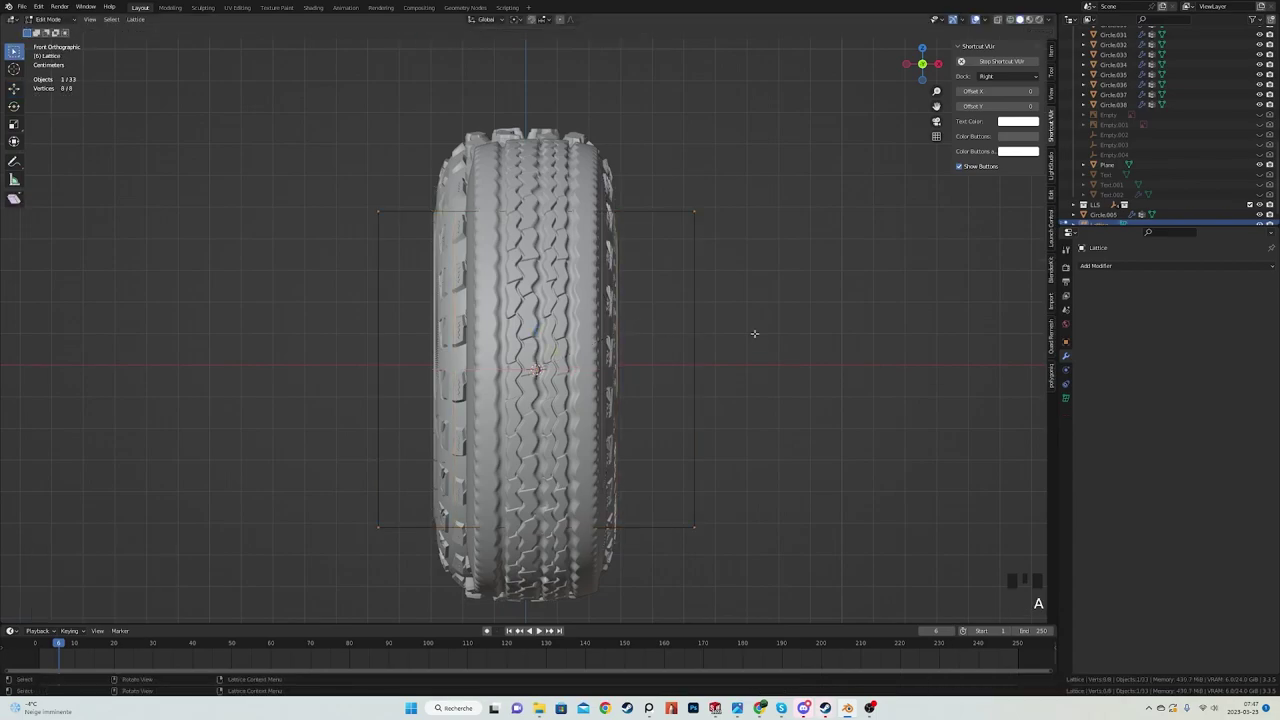
key("Tab")
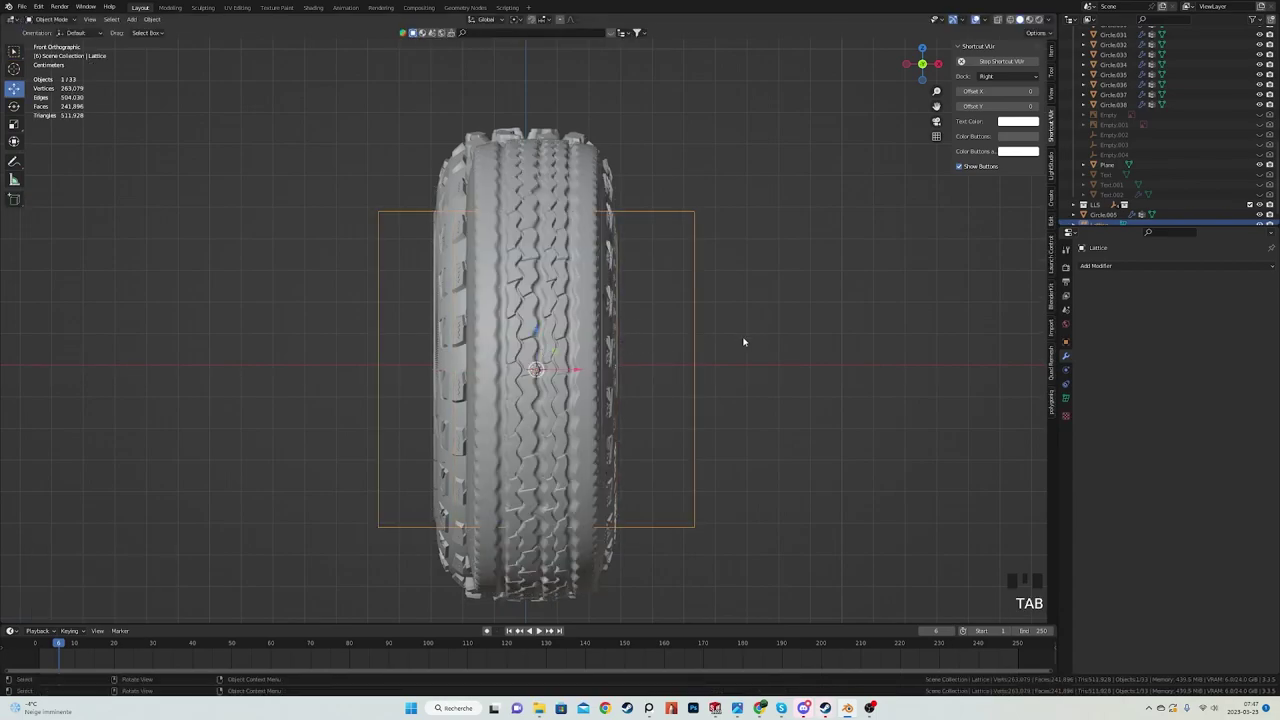
- Scale the lattice along X by about 0.455 in front view to narrow it toward the tire's width
key("KP_3")
middle_click_drag(737, 337, 810, 367)
scroll(810, 367, "up", 3)
key("KP_1")
key("s")
key("x")
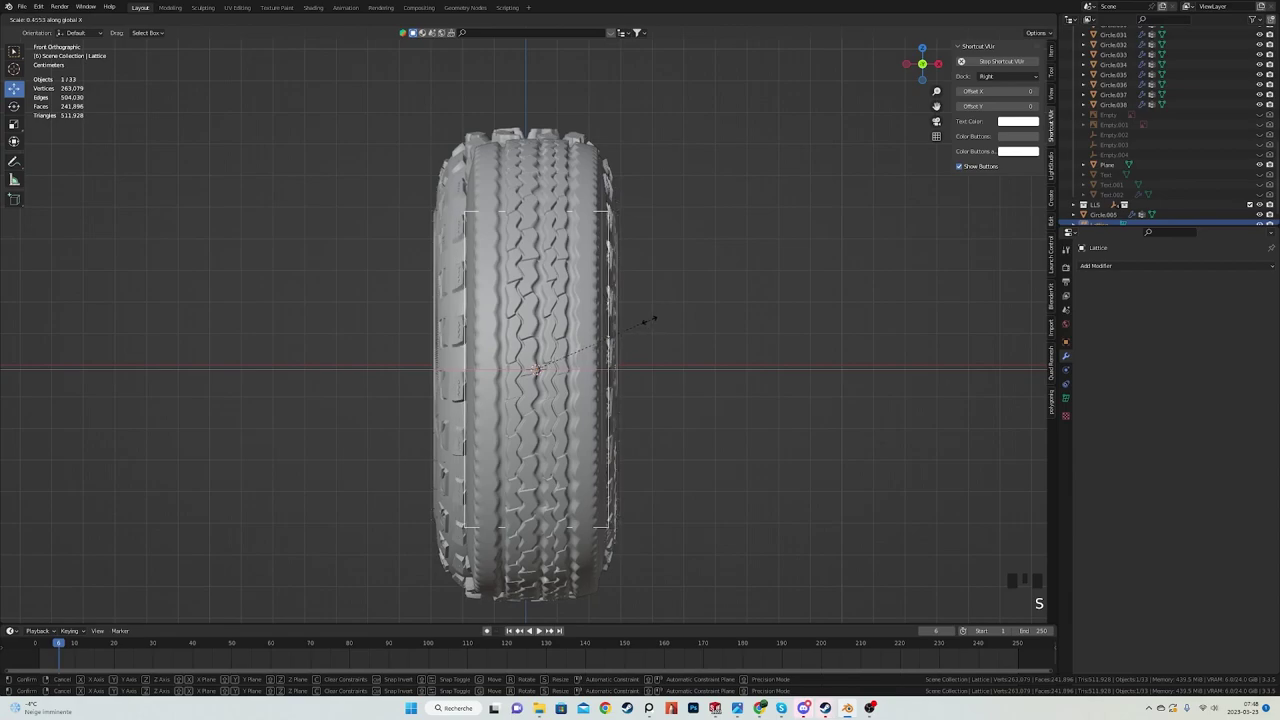
left_click(648, 321)
- Scale the lattice uniformly by about 1.464 in right view so it encloses the whole left tire
key("KP_3")
key("s")
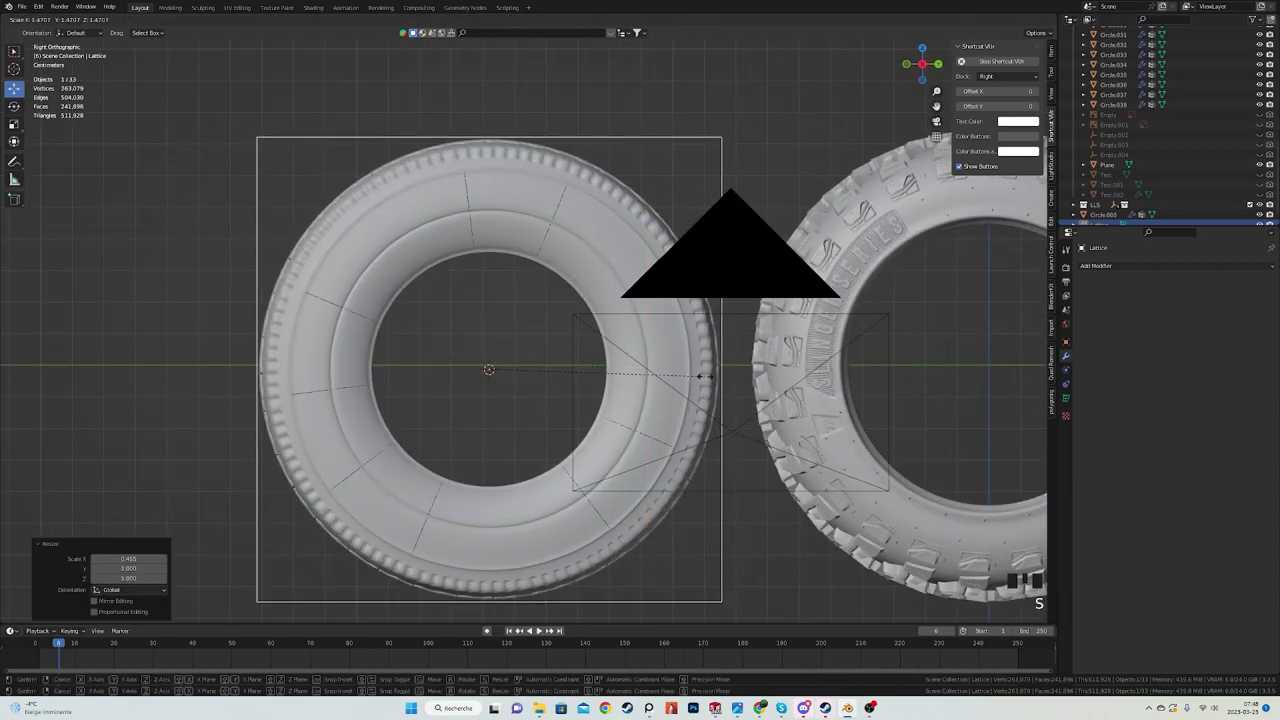
left_click(704, 376)
middle_click_drag(1030, 452, 1039, 402, "shift")
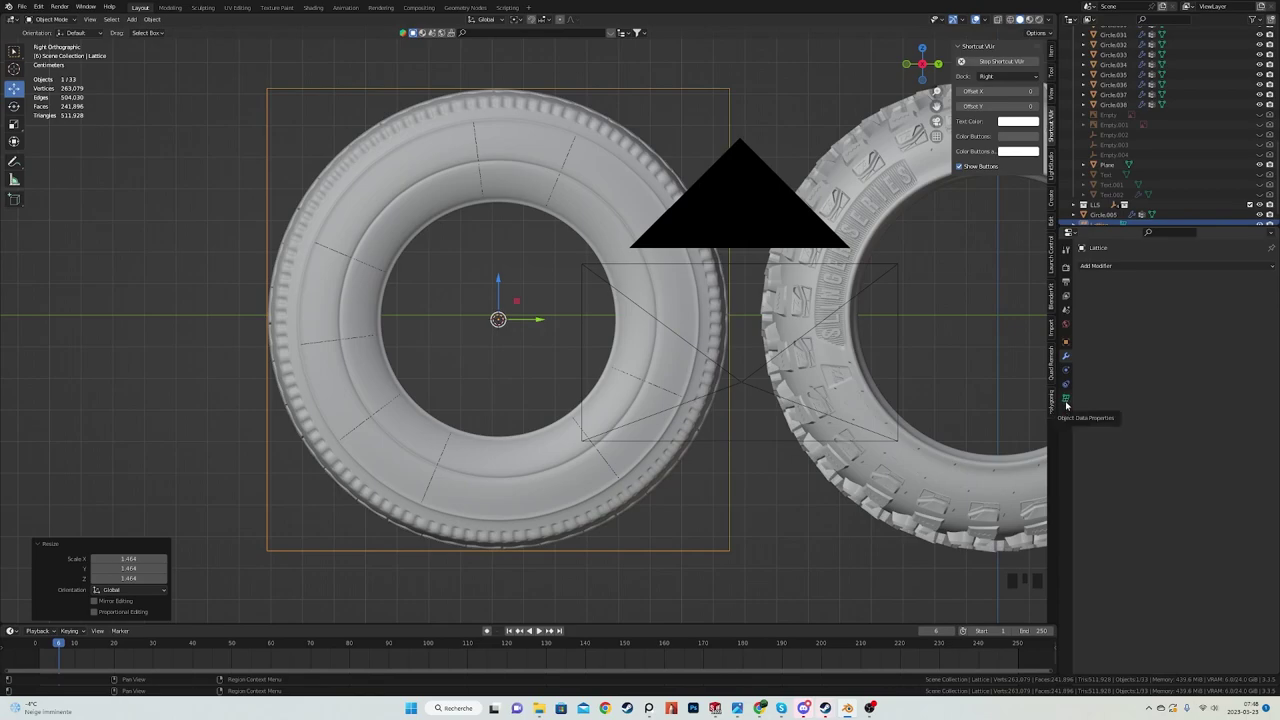
- Set the lattice's resolution to 10 in V and 14 in W
left_click(1066, 401)
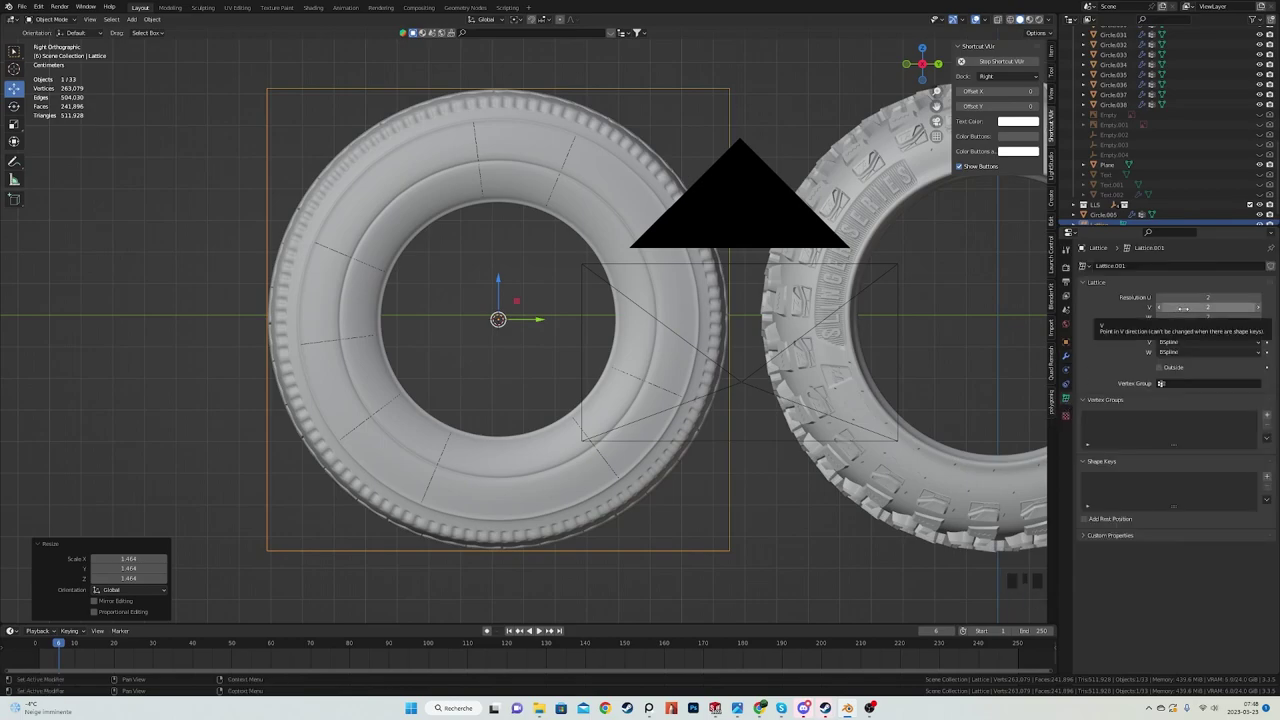
left_click_drag(1183, 307, 1256, 317)
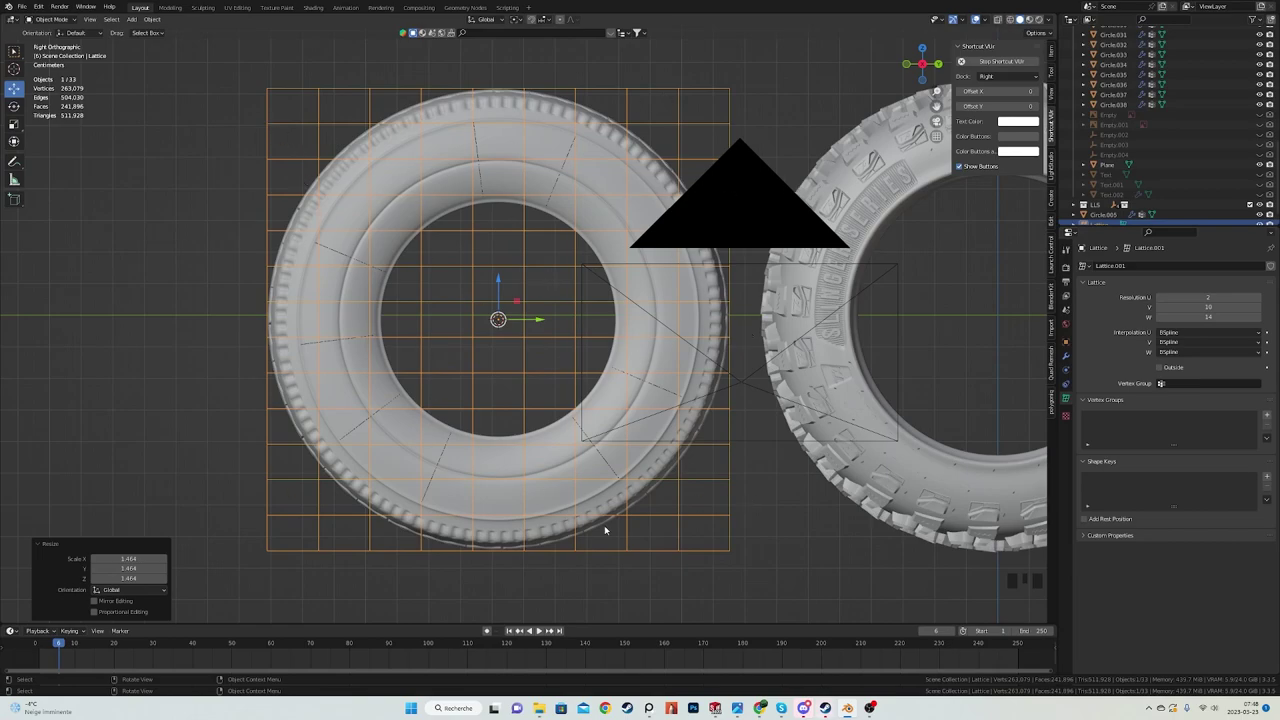
middle_click_drag(575, 502, 590, 469, "shift")
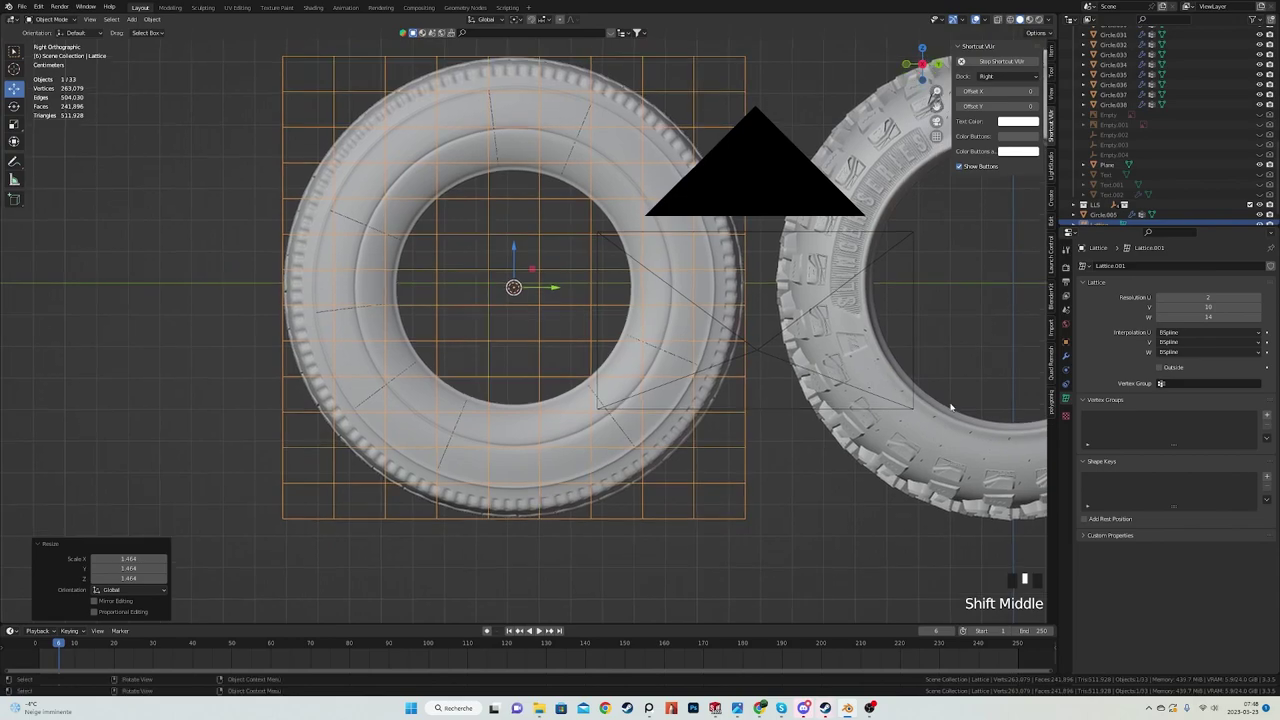
left_click_drag(1174, 316, 1230, 316)
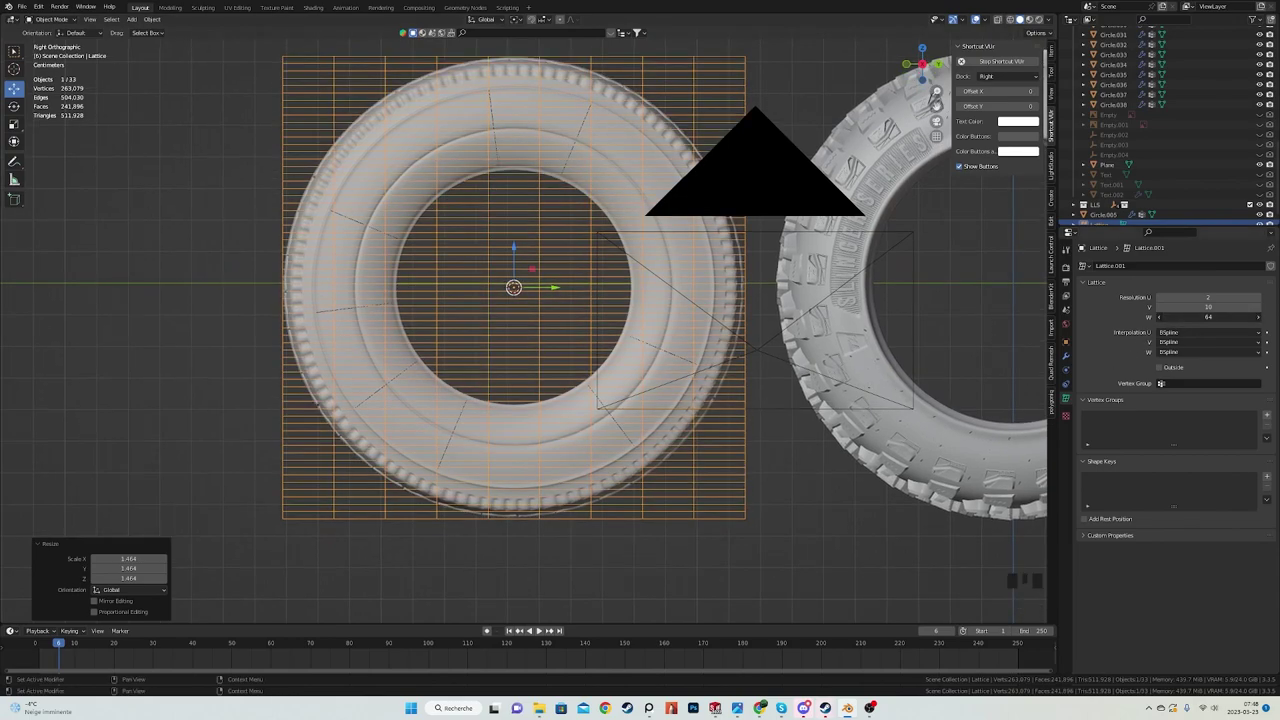
left_click_drag(1230, 316, 1174, 316)
- Select the bottom row of lattice points for editing, including the points on the far side
middle_click_drag(786, 400, 786, 351, "shift")
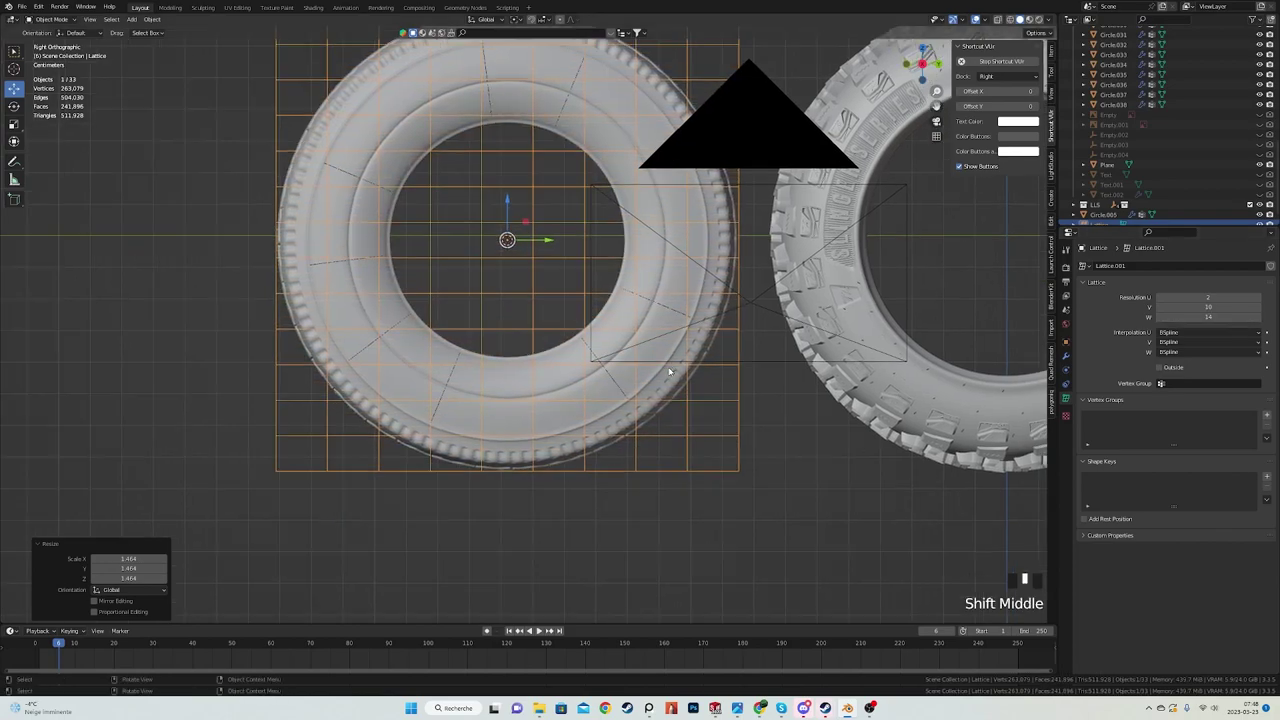
scroll(668, 373, "up", 2)
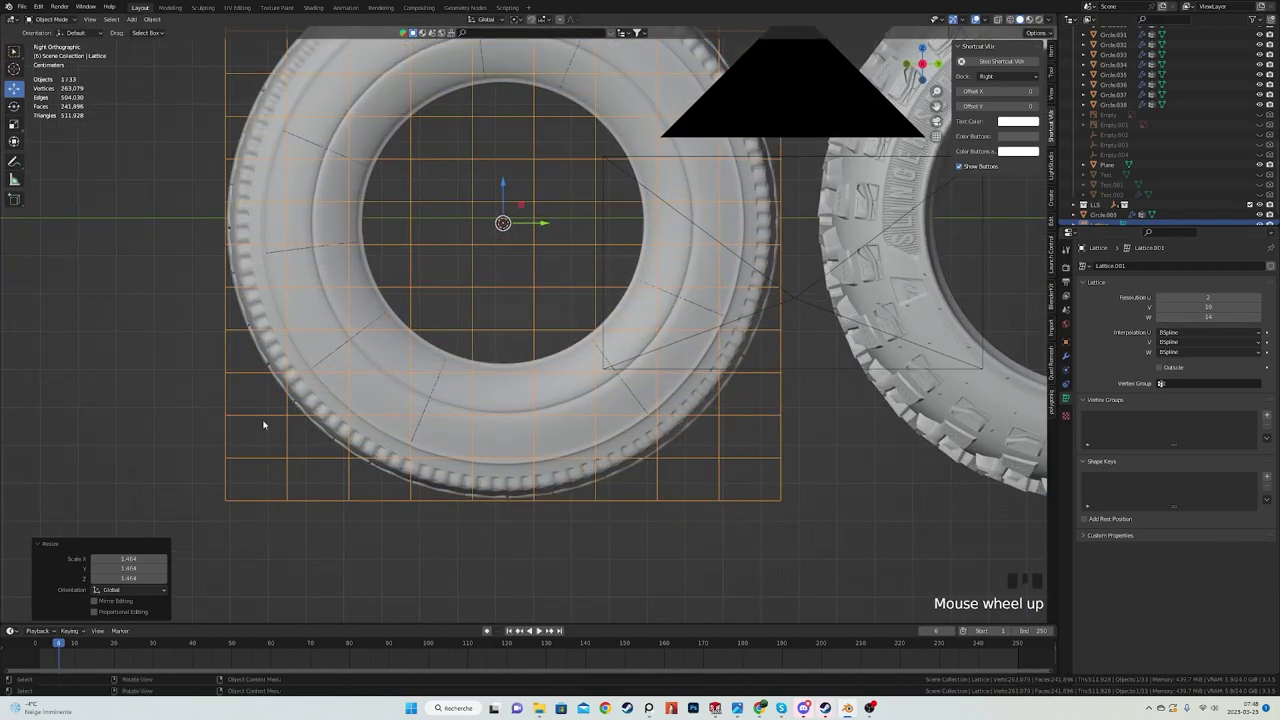
key("Tab")
key("a")
mouse_move(168, 469)
left_mouse_down()
mouse_move(343, 500)
mouse_move(843, 523)
left_mouse_up()
key("z")
key("Tab")
left_click(515, 404)
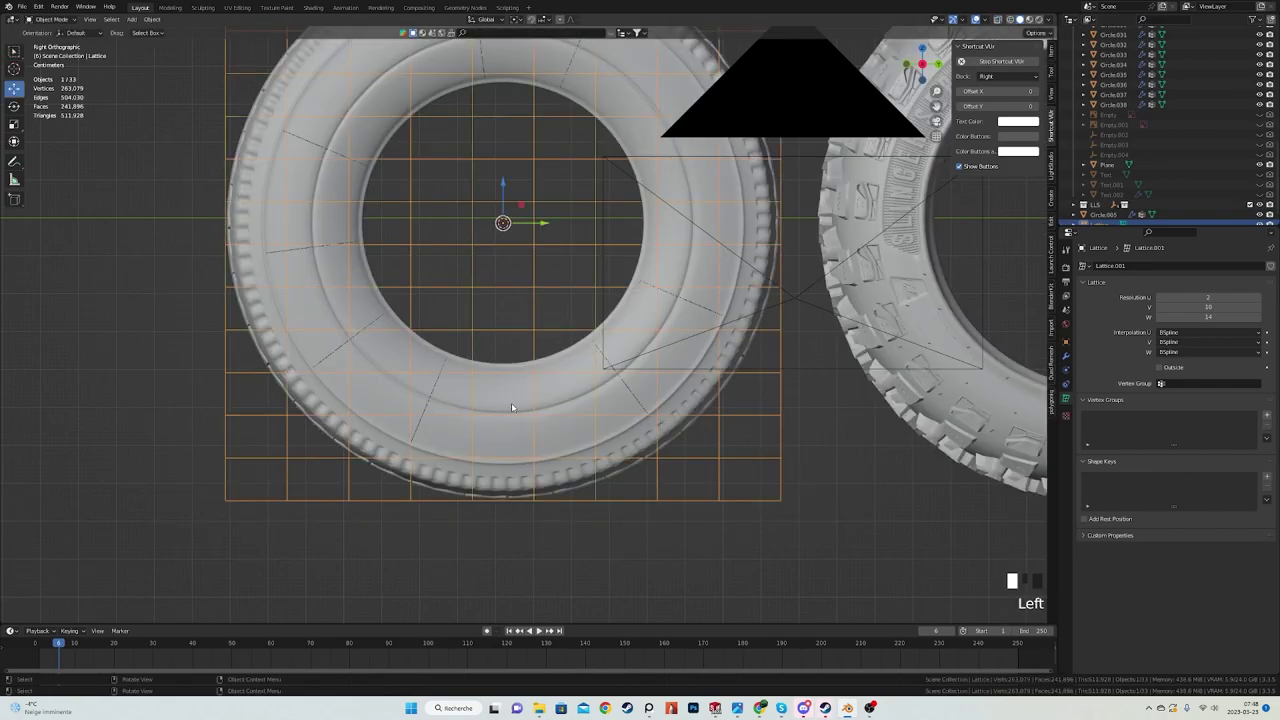
key("Tab")
key("z")
key("a")
key("Tab")
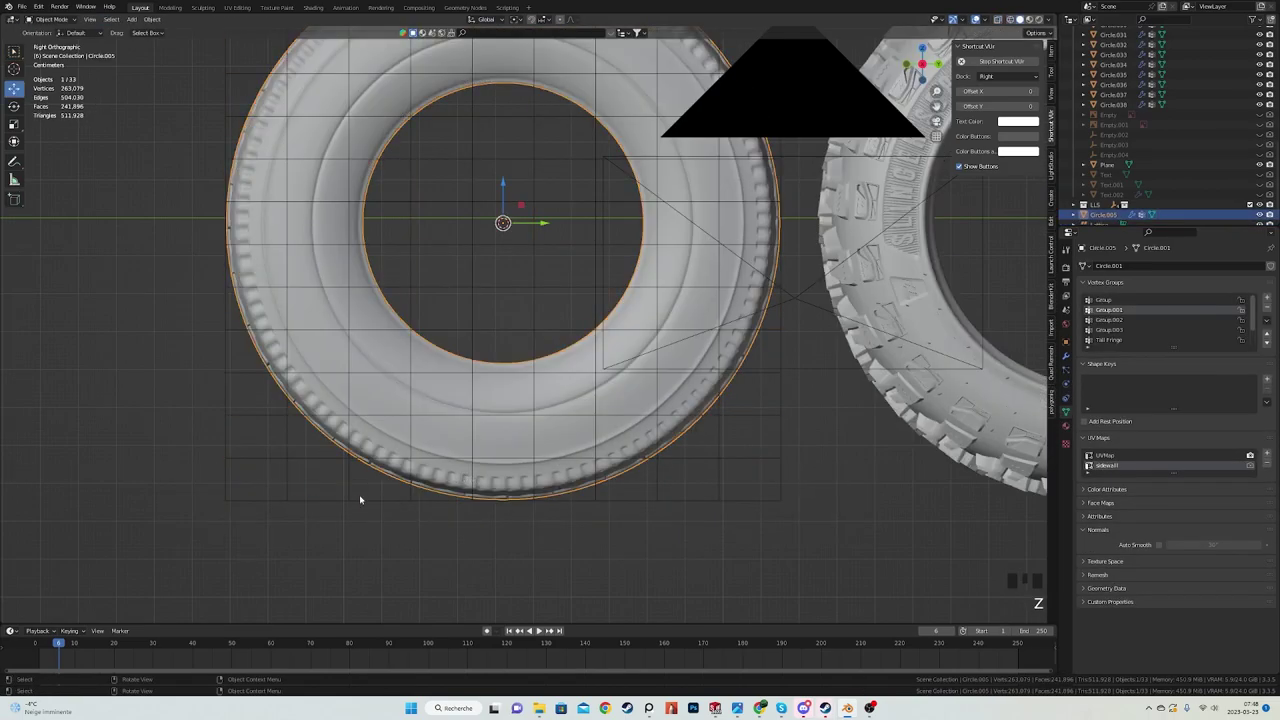
left_click(354, 502)
key("Tab")
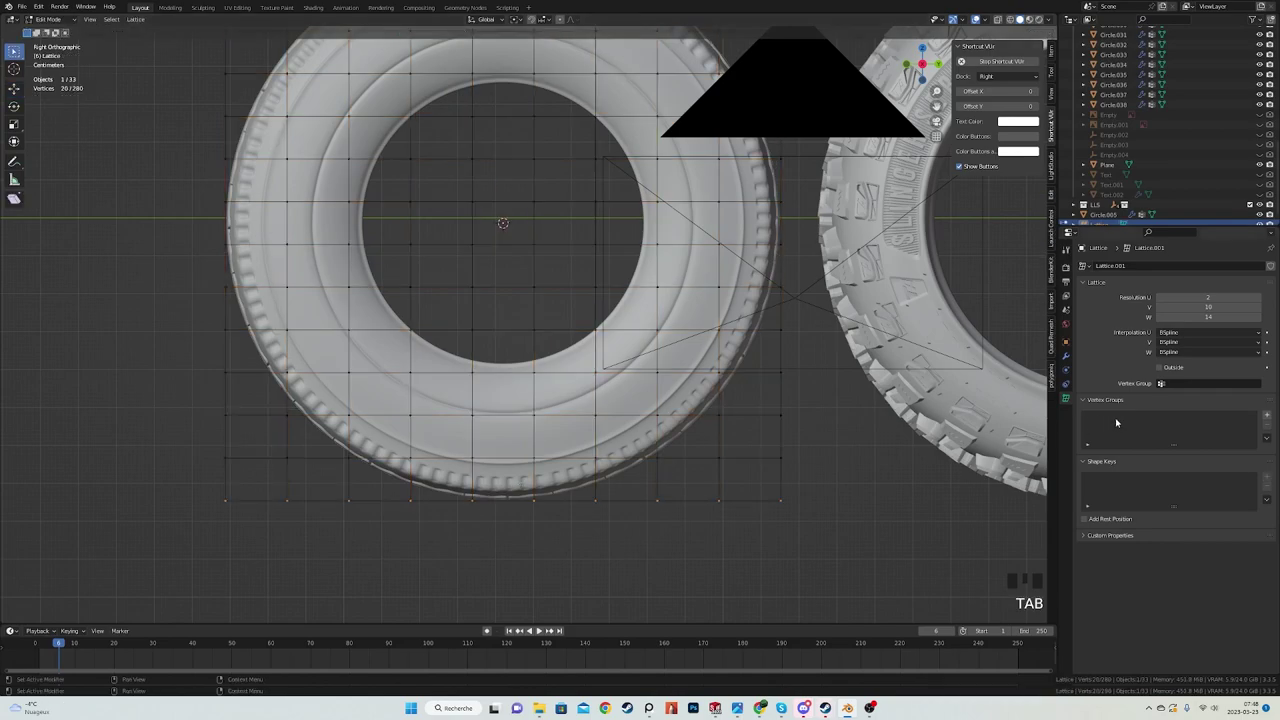
- Move the bottom row of lattice points up along Z to flatten the underside of the left tire
scroll(691, 432, "up", 2)
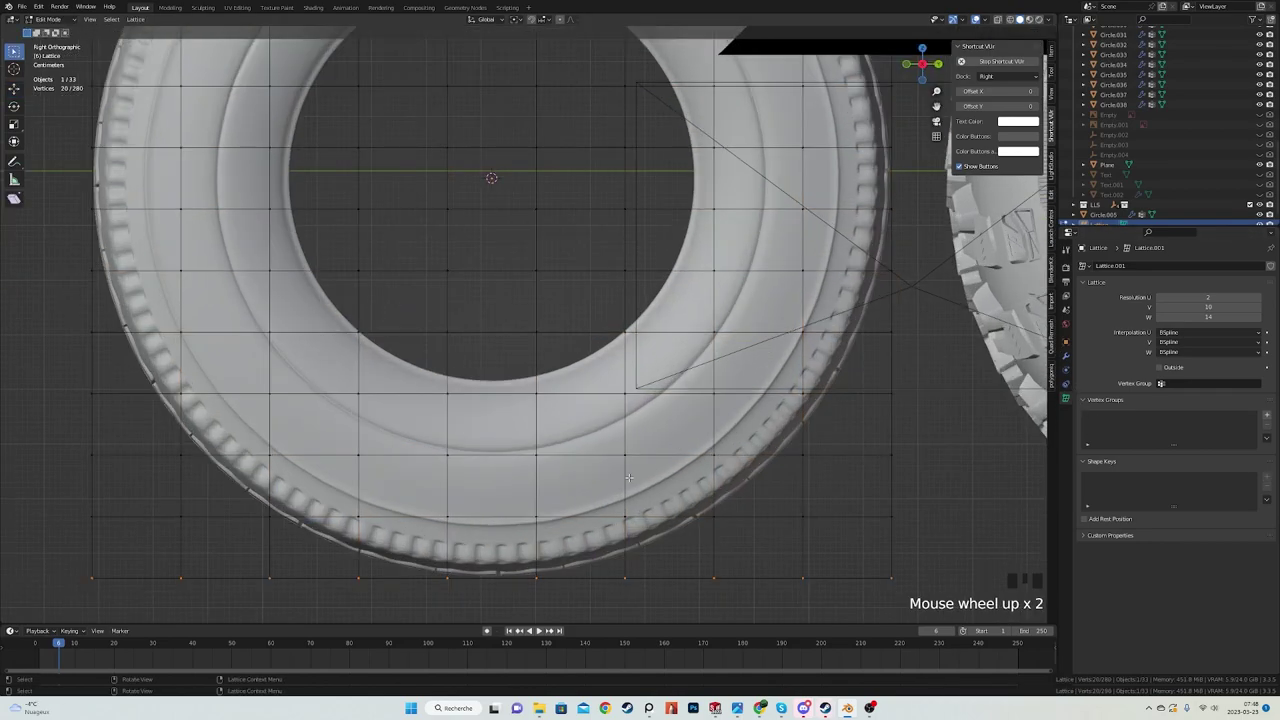
scroll(287, 501, "down", 1)
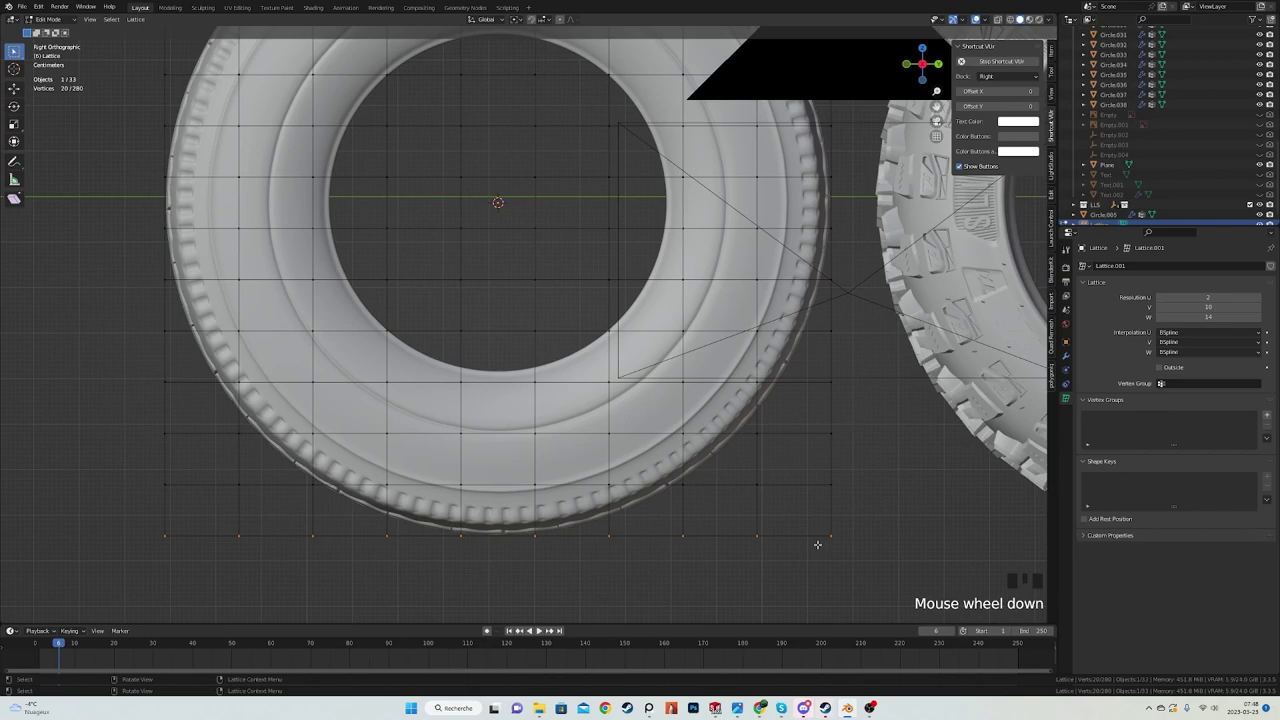
key("g")
key("z")
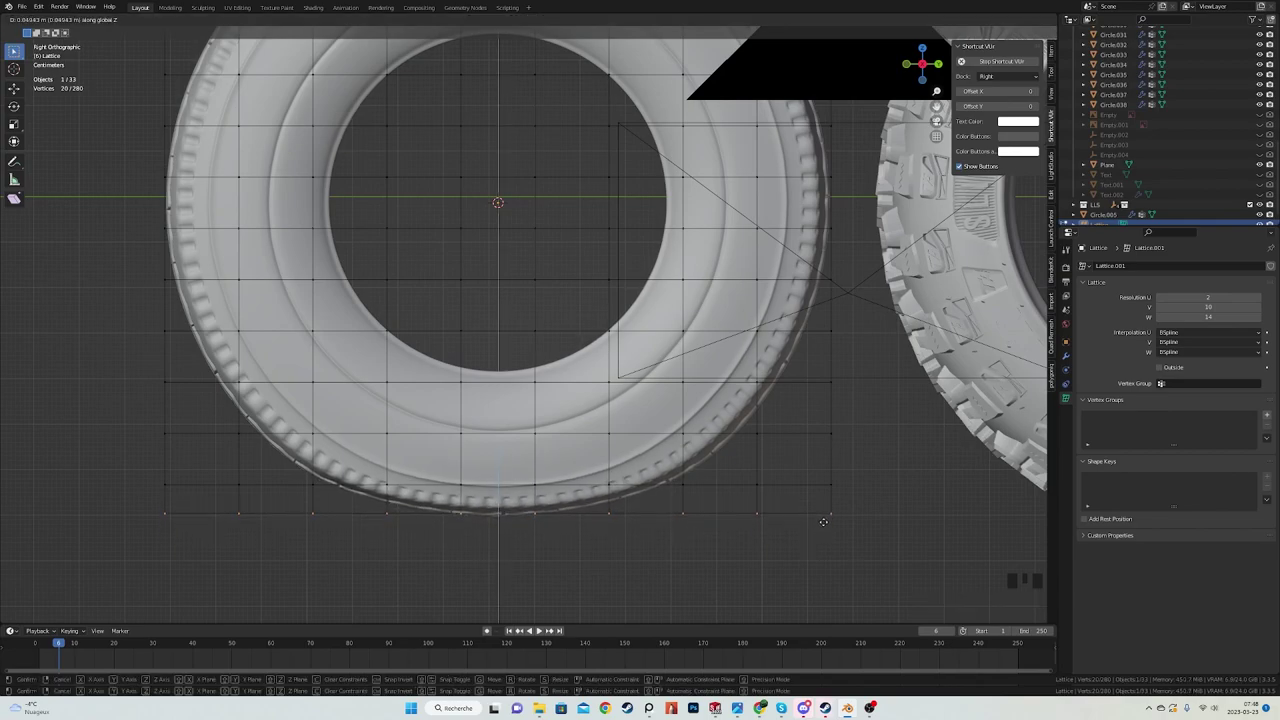
left_click(823, 518)
- Select the second-lowest row of lattice points, scale it by about 0.972 and raise it slightly along Z
key("shift+z")
left_click_drag(67, 459, 869, 494)
key("shift+z")
key("g")
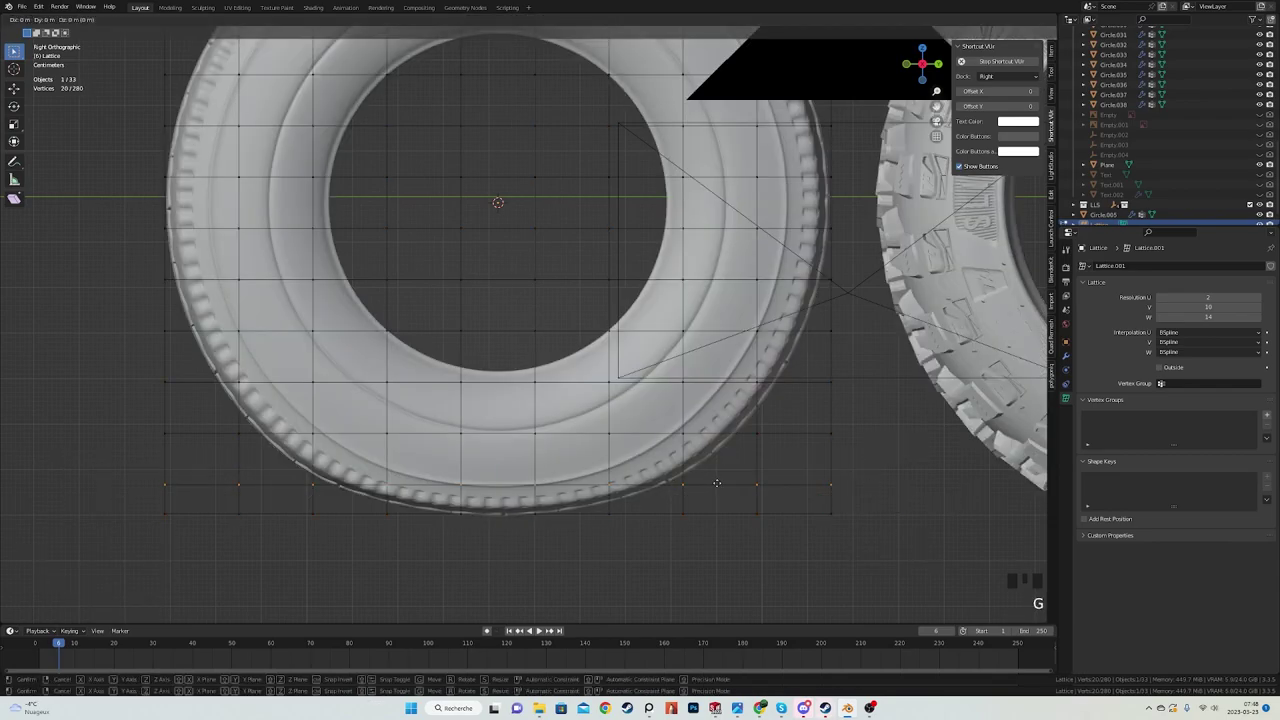
key("z")
left_click(718, 479)
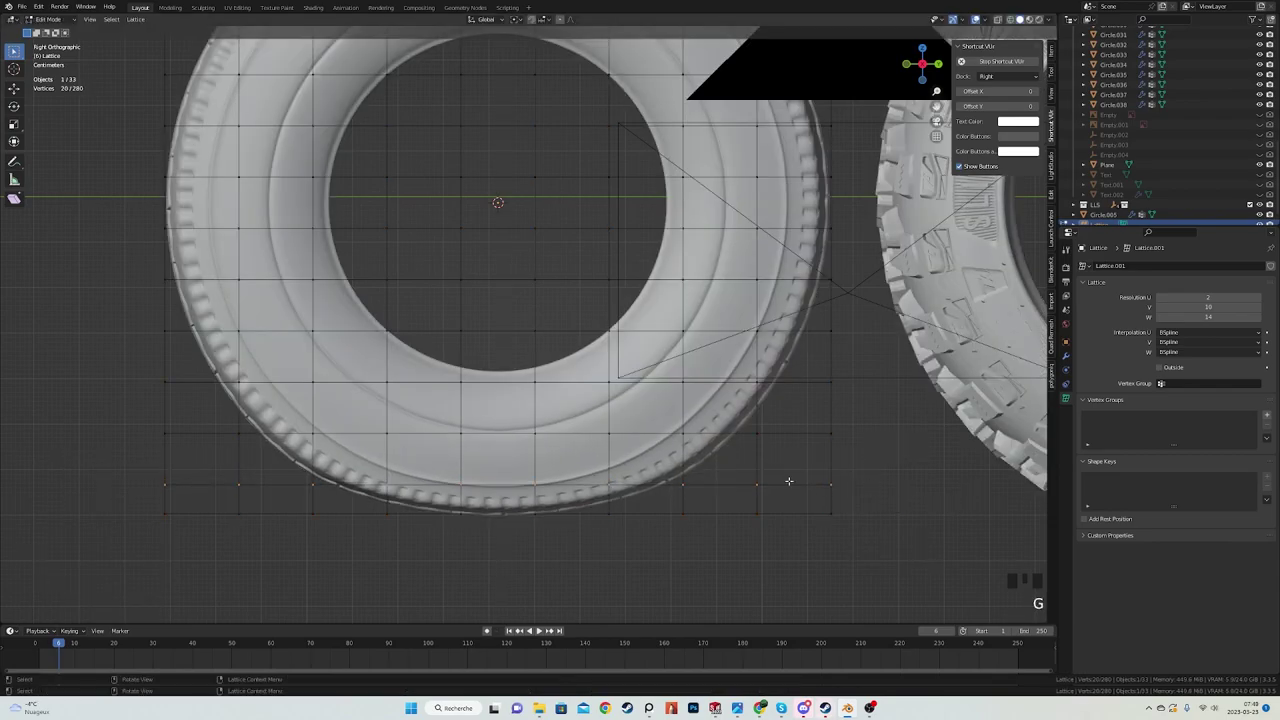
key("s")
left_click(790, 480)
key("g")
key("z")
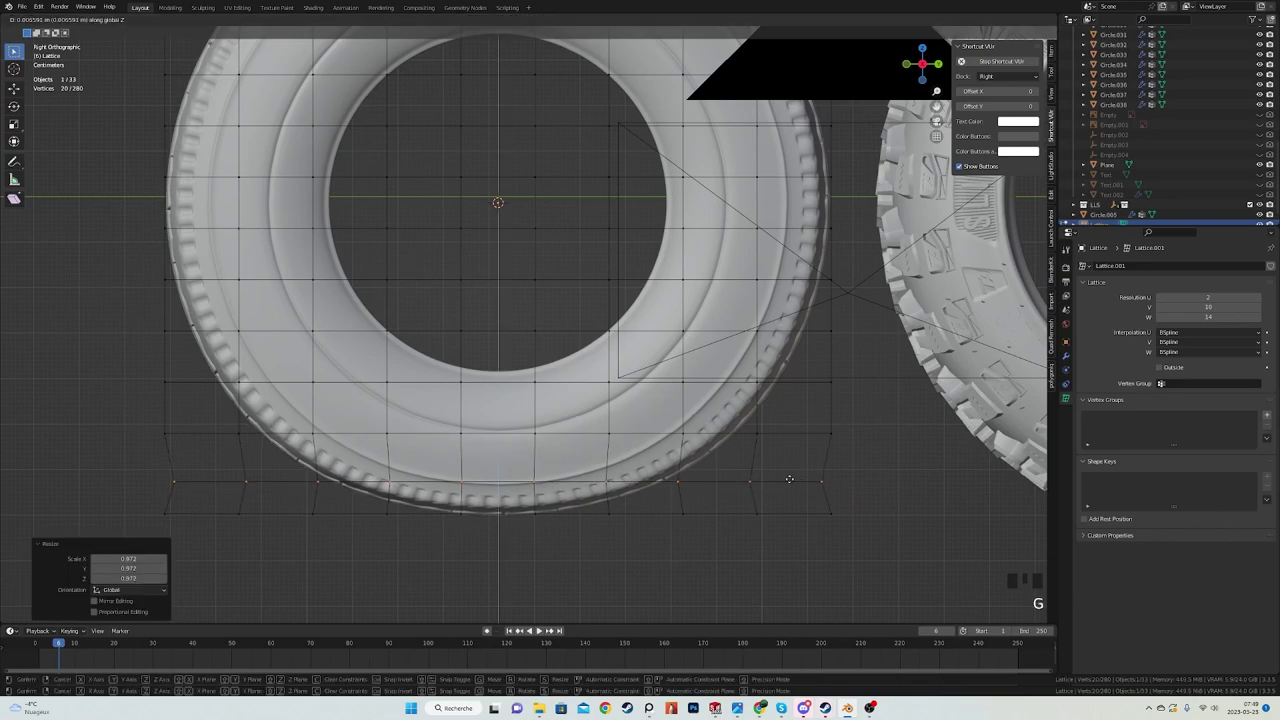
left_click(789, 479)
- Reselect the bottom row of lattice points and raise it slightly further along Z
key("shift+z")
left_click_drag(150, 503, 900, 539)
key("shift+z")
key("g")
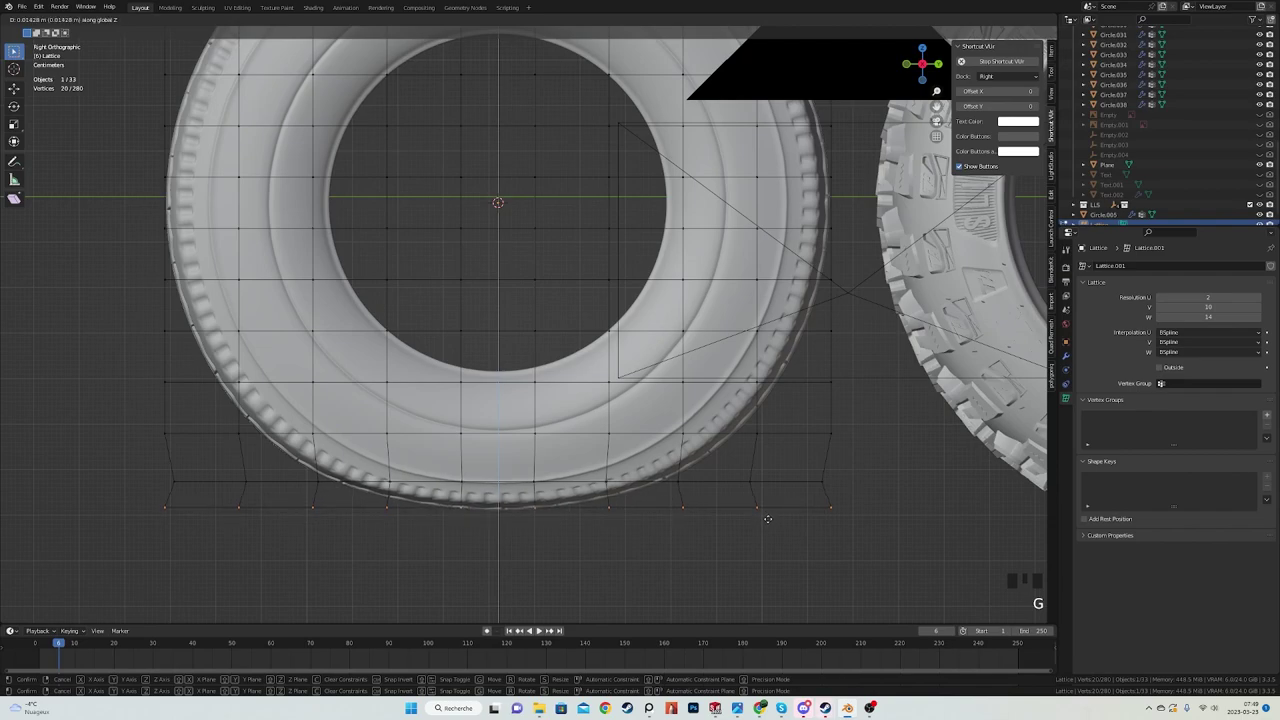
left_click(766, 524)
- Scale the second-lowest row of lattice points inward by about 0.98 and finish editing the lattice
scroll(528, 444, "up", 3)
key("shift+z")
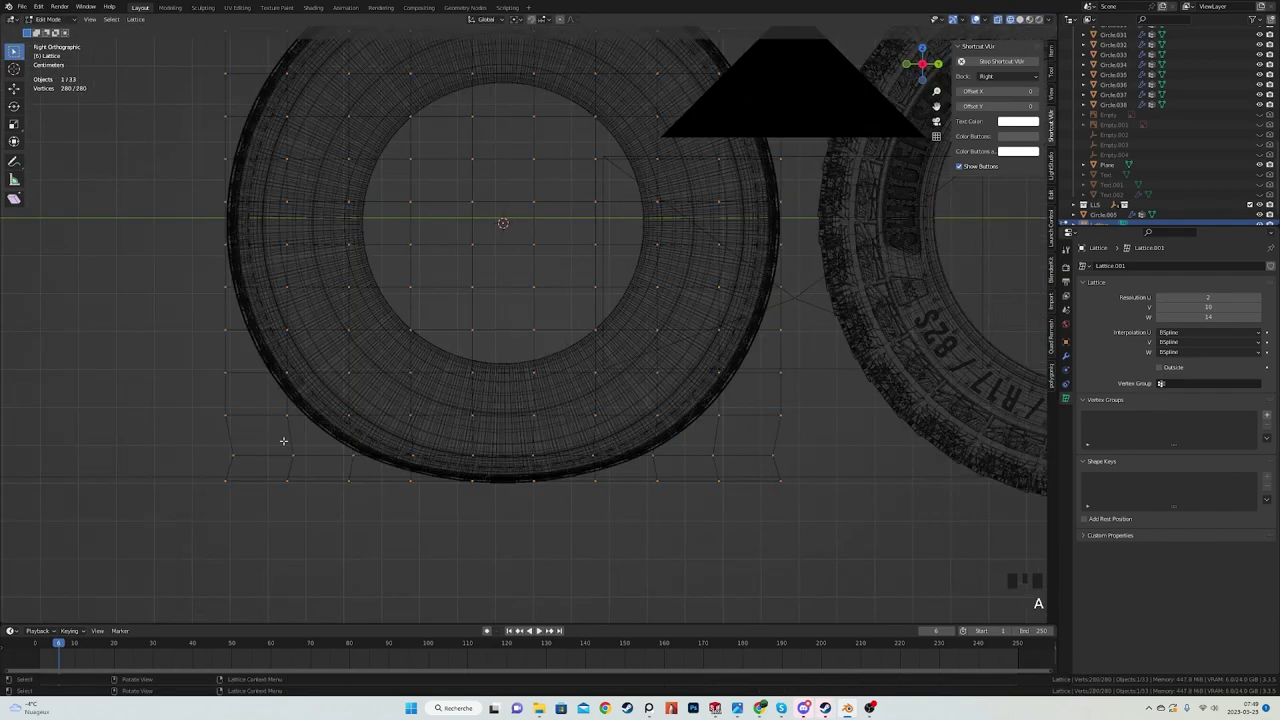
mouse_move(207, 437)
left_mouse_down()
mouse_move(386, 462)
mouse_move(869, 468)
left_mouse_up()
key("shift+z")
key("s")
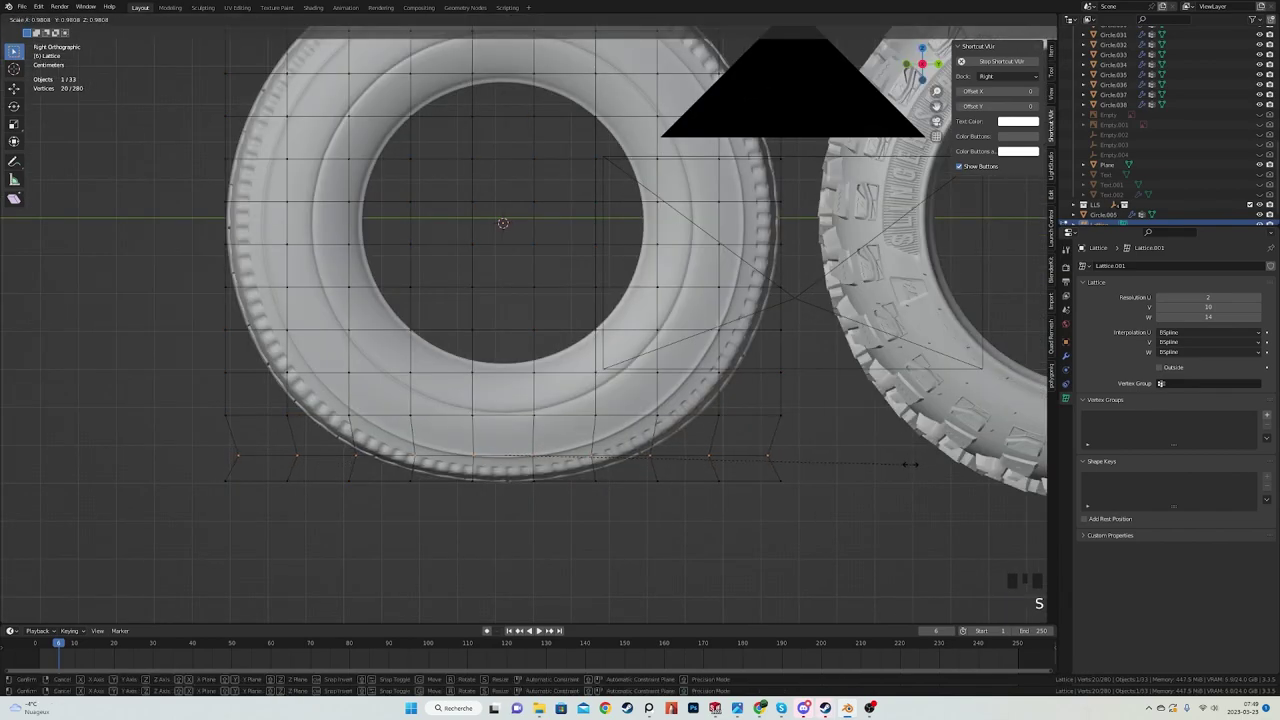
left_click(686, 443)
key("Tab")
- Preview the flattened tire in rendered camera view with the lattice hidden, and unhide the lattice
key("KP_0")
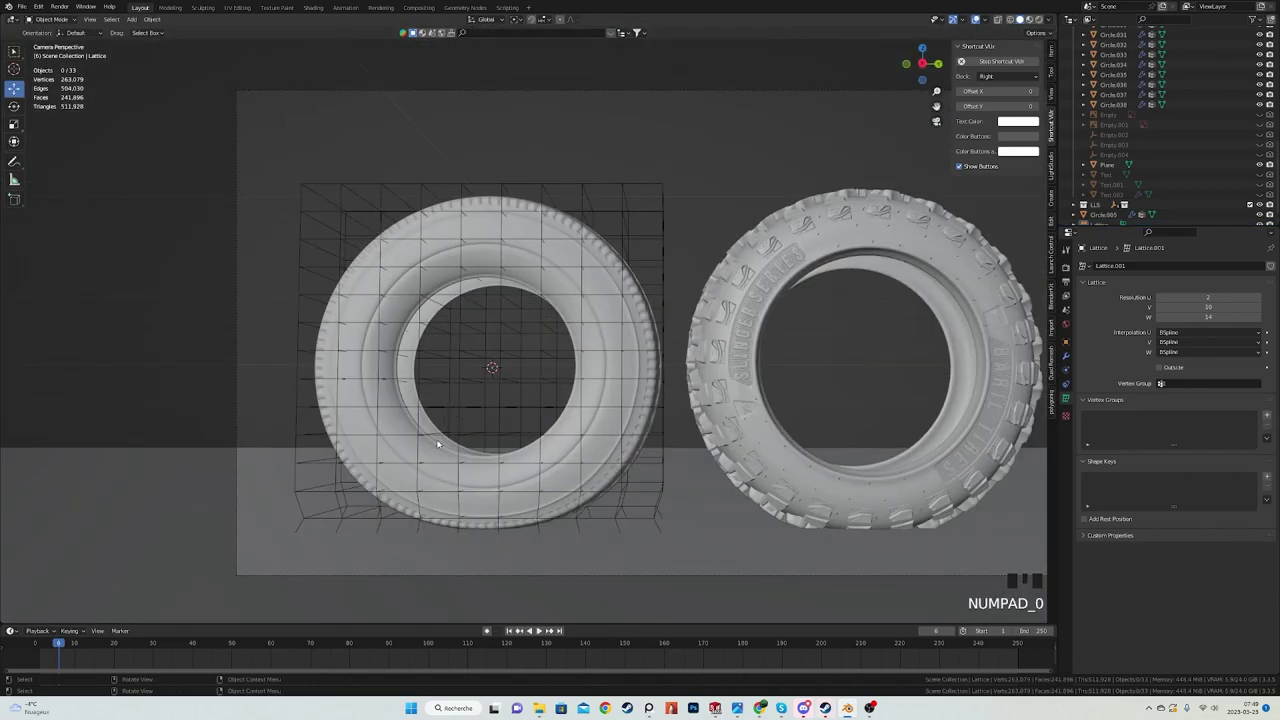
left_click(339, 500)
key("h")
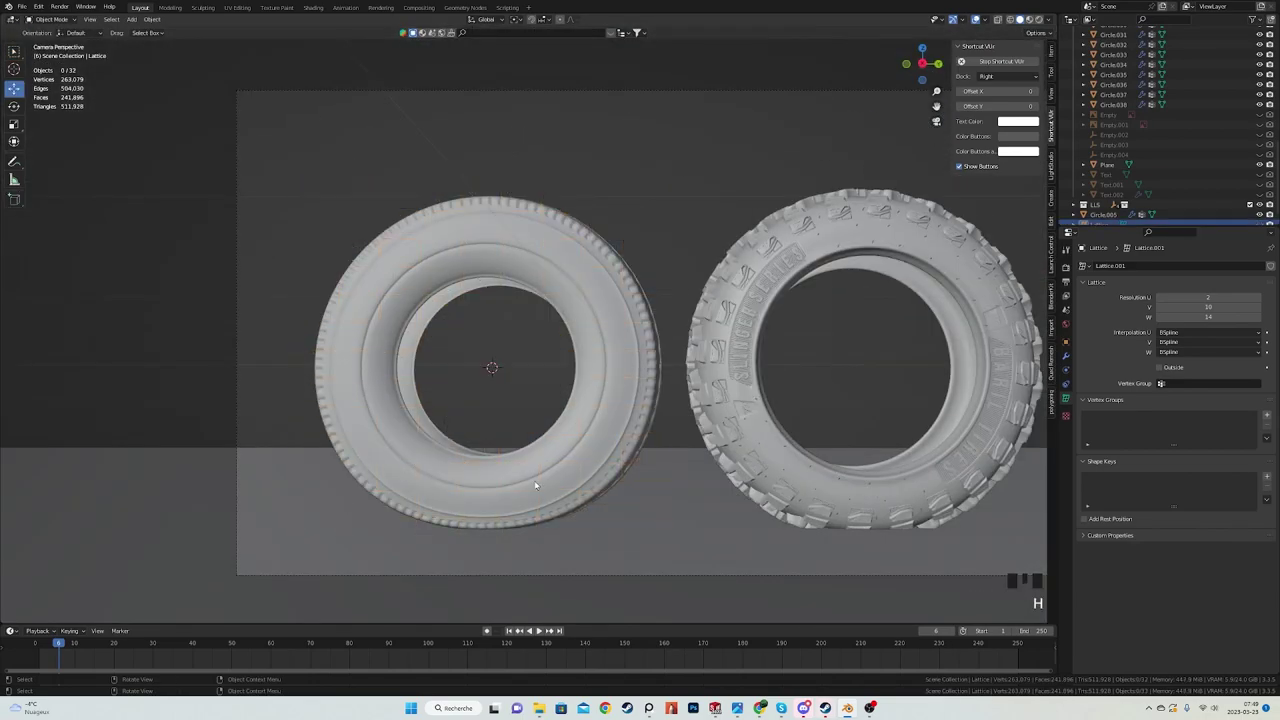
key("z")
left_click(577, 469)
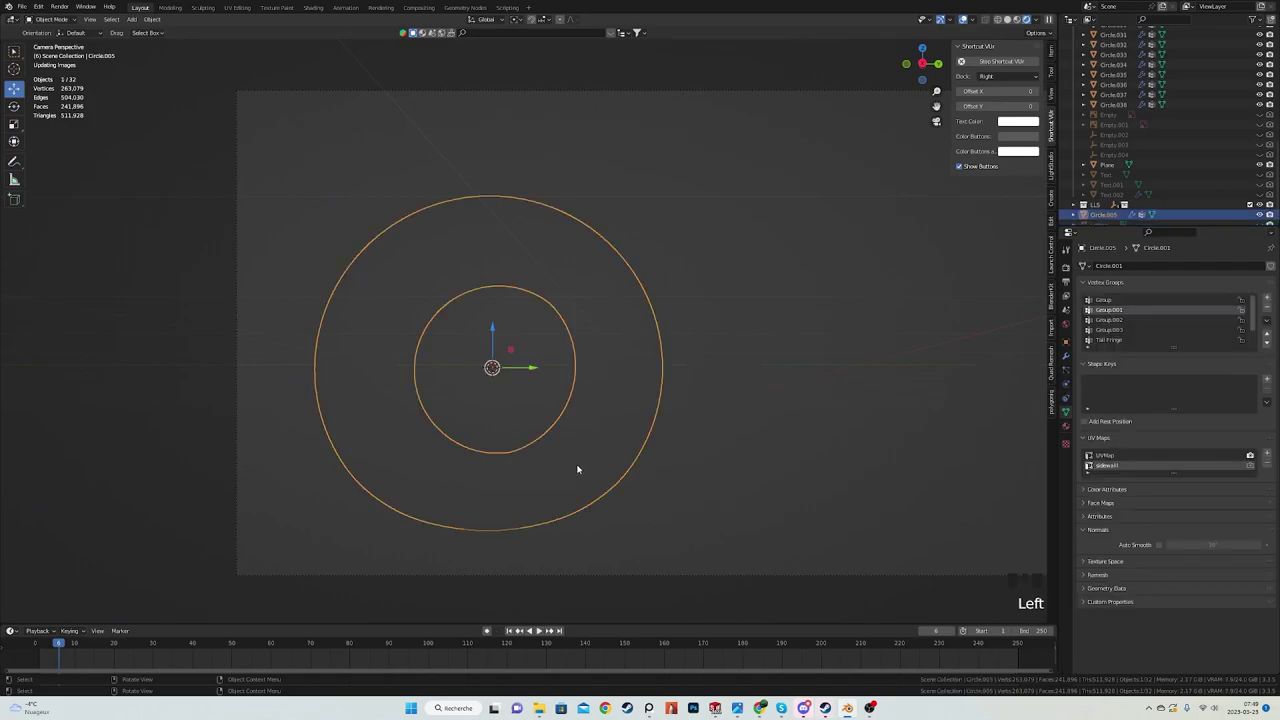
scroll(1165, 110, "down", 3)
left_click(1259, 214)
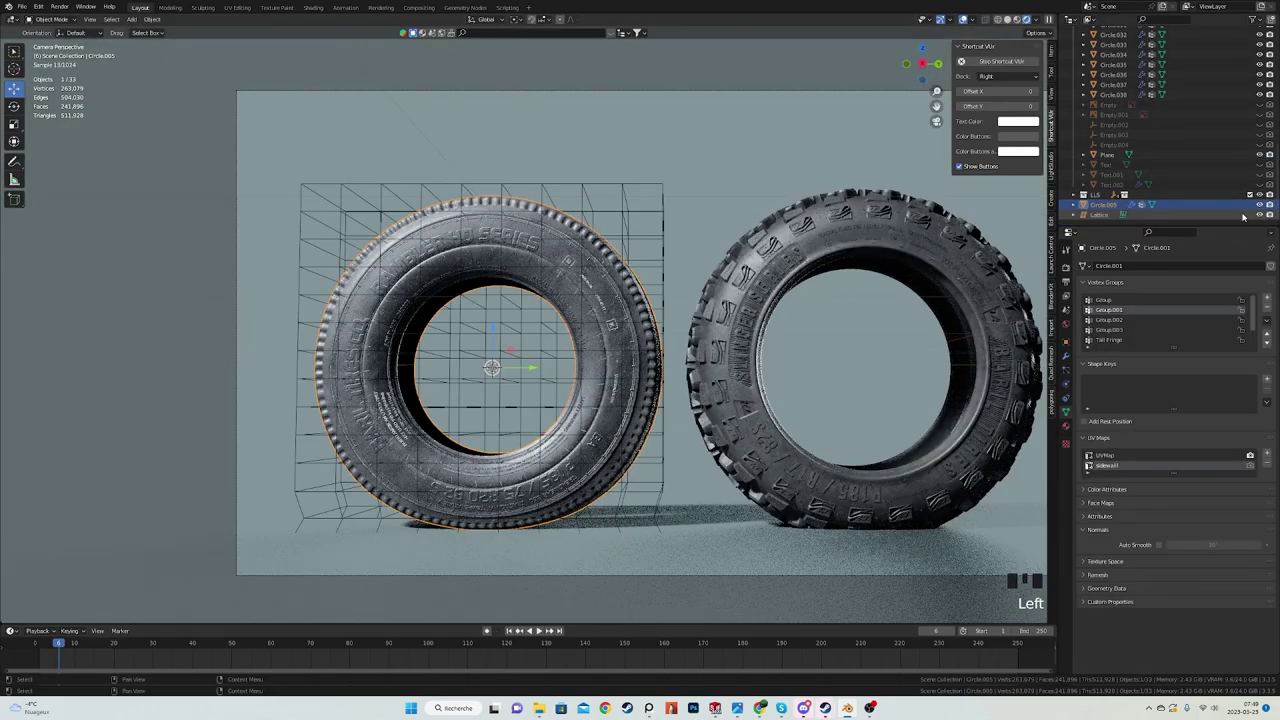
- Select the left tire together with its lattice and move both along Z so the flattened base rests on the ground
left_click(1098, 215, "shift")
key("KP_3")
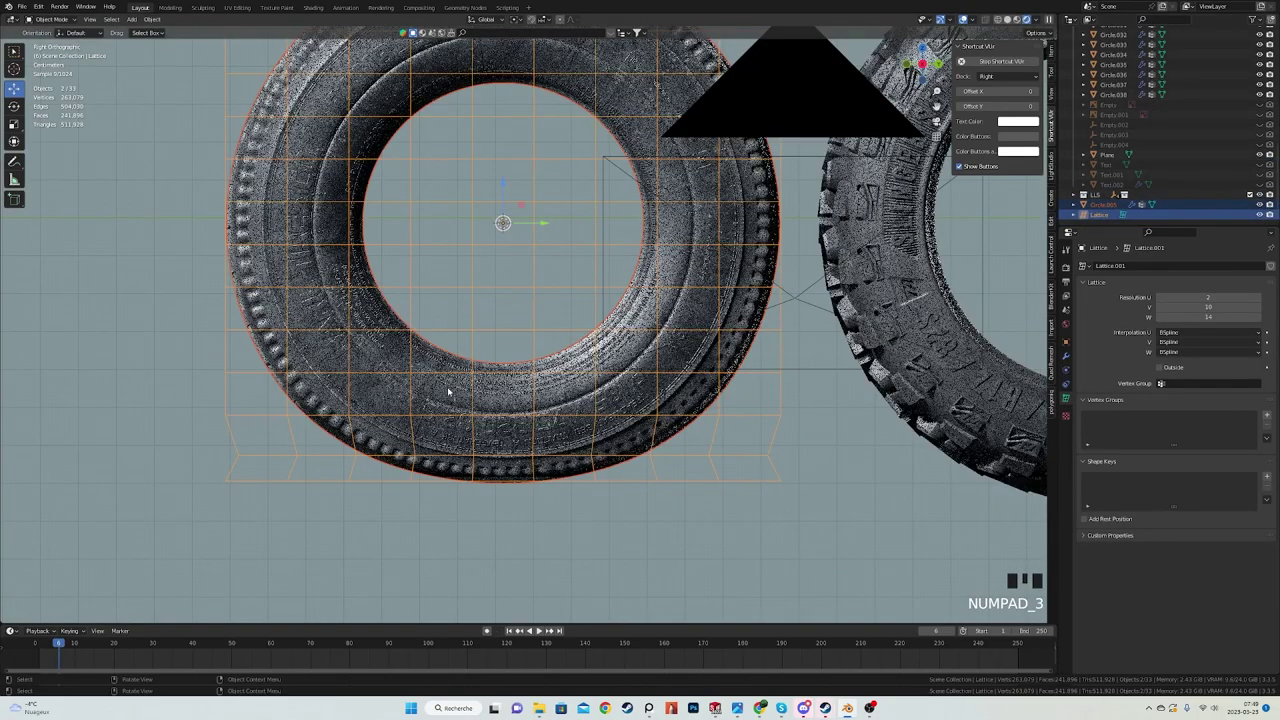
scroll(474, 387, "up", 3)
scroll(473, 387, "up", 1)
key("g")
key("z")
left_click(480, 390)
scroll(480, 390, "down", 5)
mouse_move(480, 390)
middle_mouse_down()
mouse_move(528, 407)
mouse_move(402, 394)
mouse_move(486, 392)
middle_mouse_up()
scroll(528, 407, "up", 2)
- Select only the left tire and rotate it about the X axis inside the lattice
key("alt+a")
left_click(426, 285)
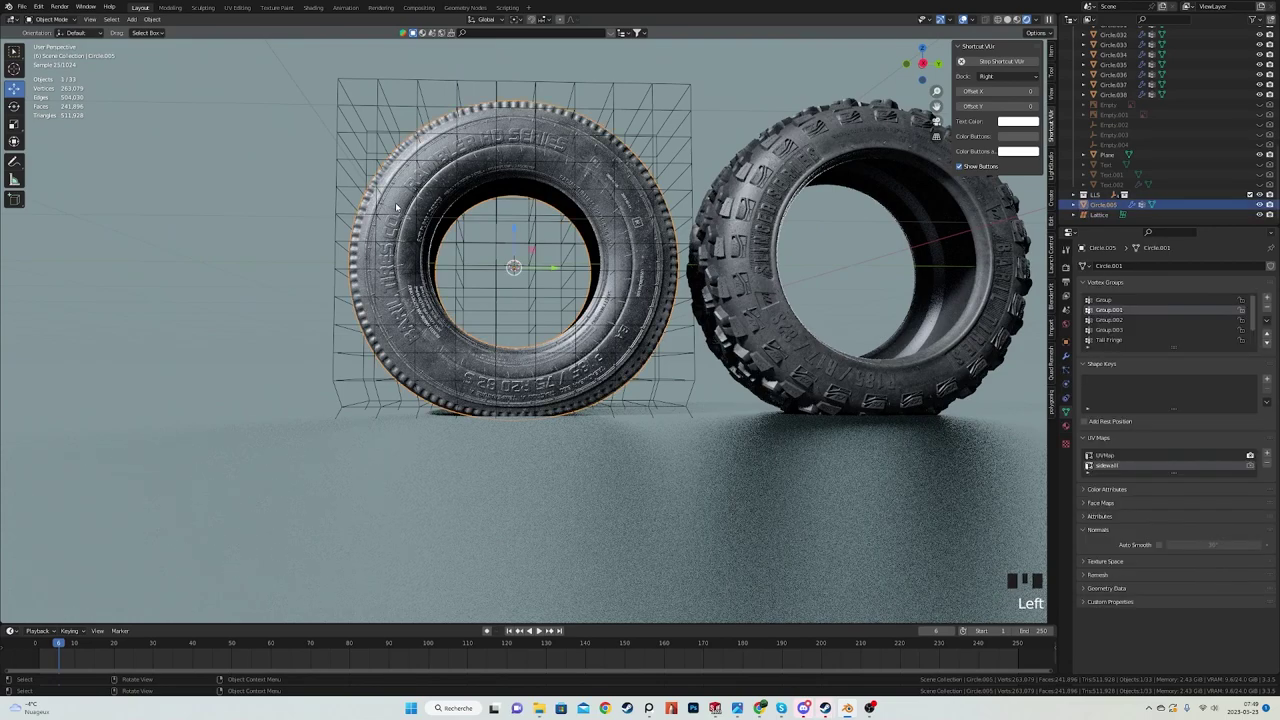
key("KP_3")
scroll(396, 207, "up", 3)
key("r")
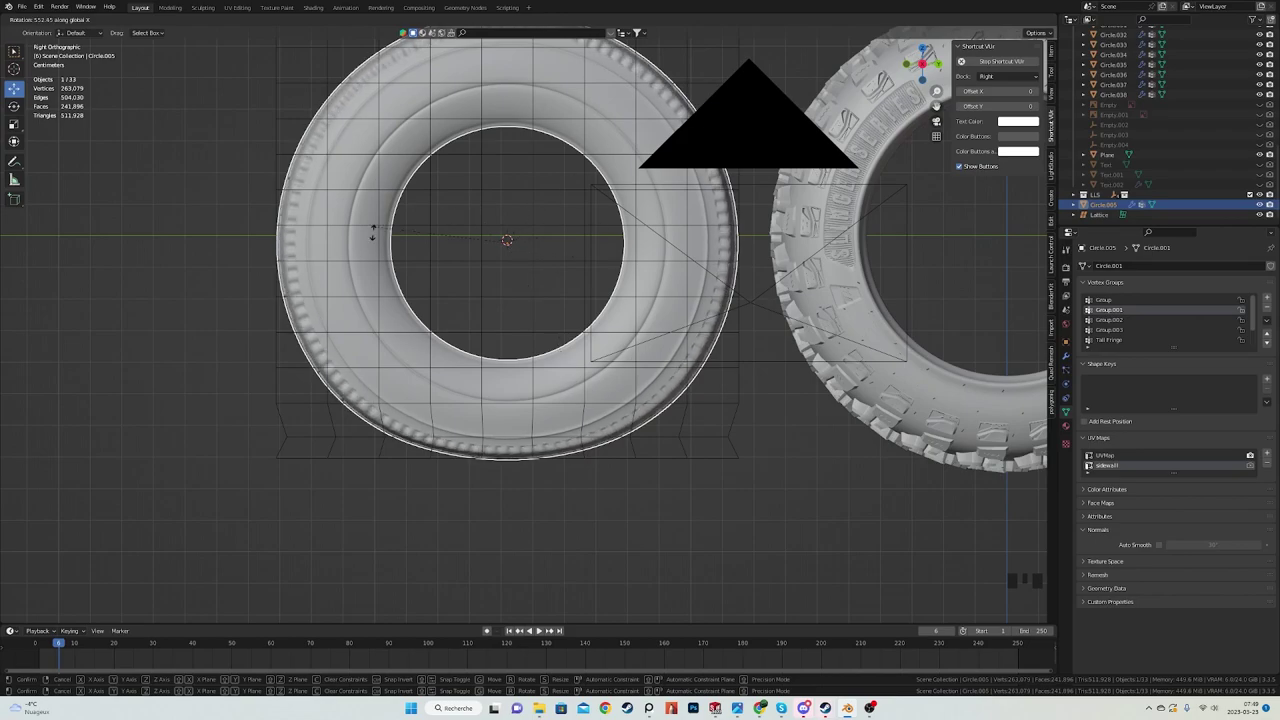
left_click(418, 378)
- Select the lattice and examine from several angles how the left tire sits inside it
middle_click_drag(418, 380, 501, 317, "shift")
scroll(386, 366, "down", 2)
left_click(386, 363)
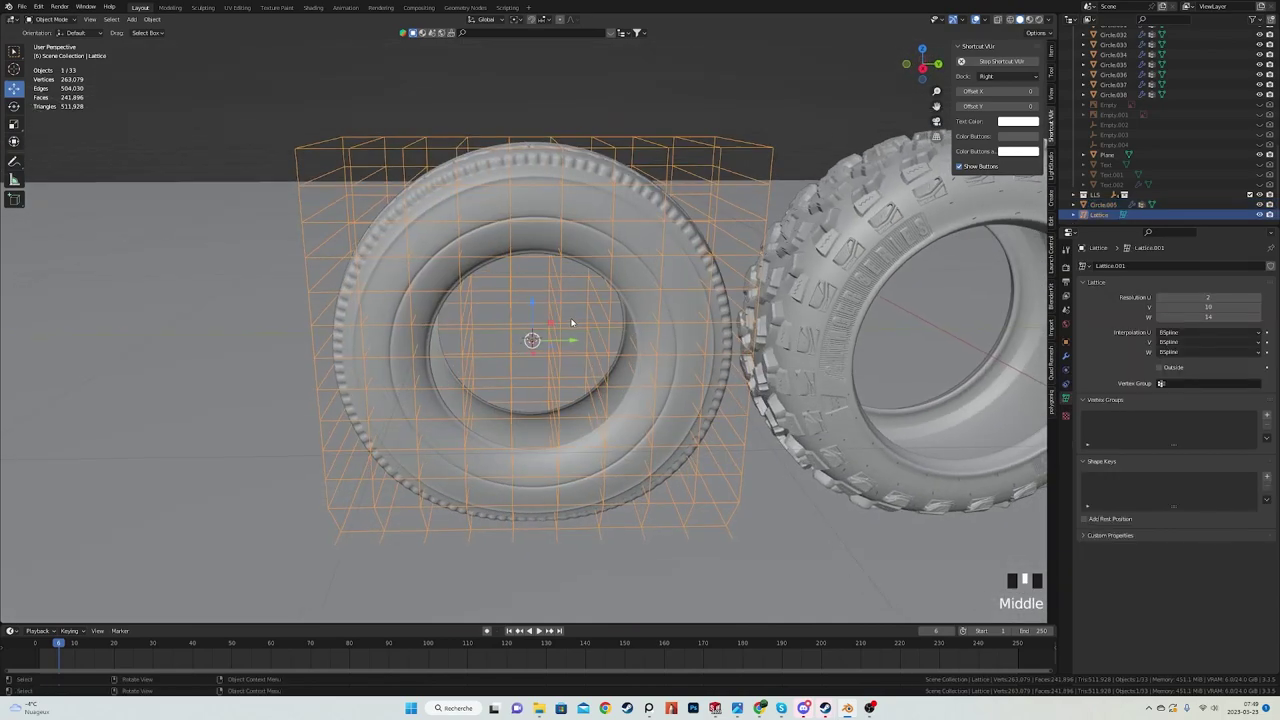
middle_click_drag(572, 322, 590, 302)
middle_click_drag(533, 335, 450, 340)
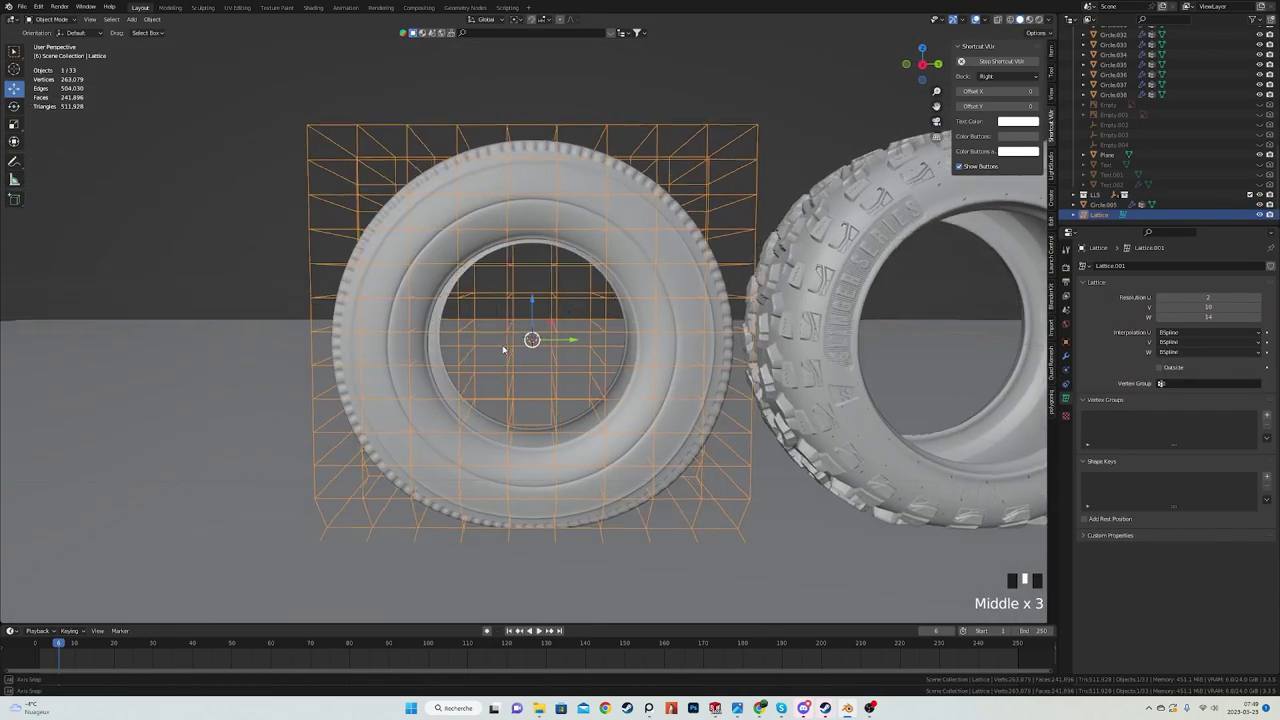
scroll(266, 357, "down", 2)
scroll(395, 286, "up", 3)
middle_click_drag(395, 286, 449, 260)
scroll(449, 260, "down", 2)
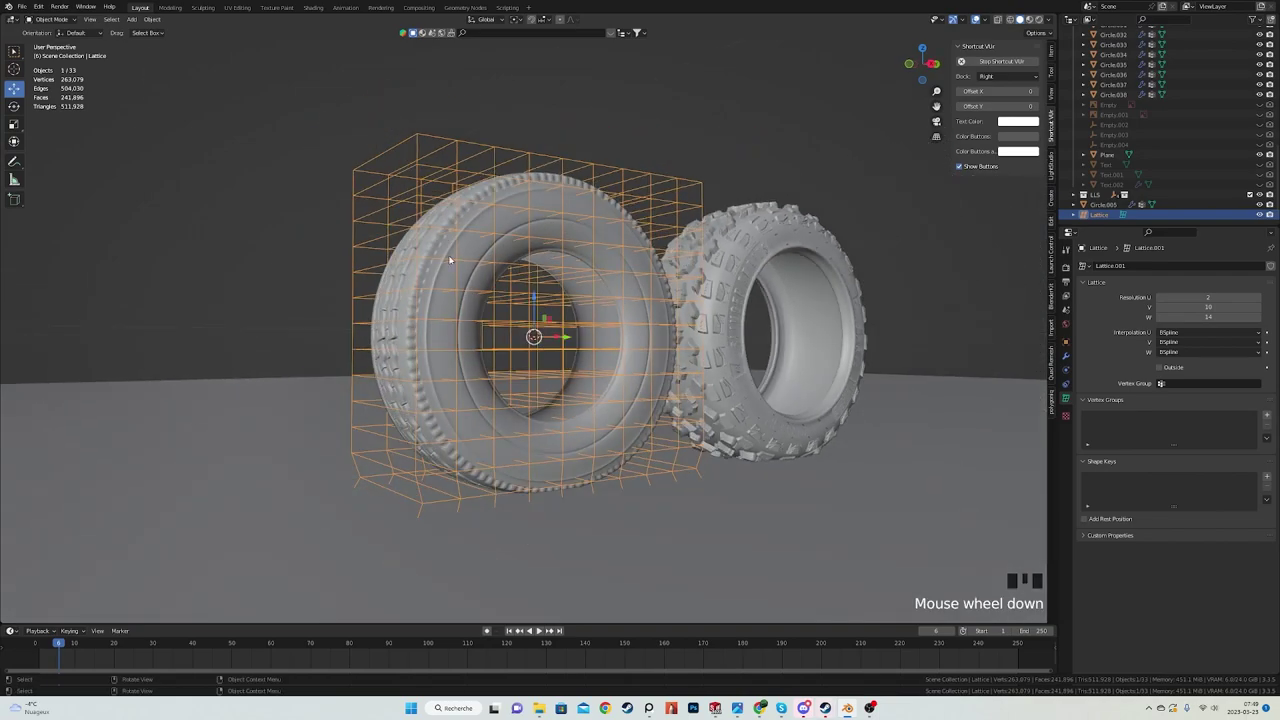
- Try rotating the lattice about the Z axis independently of the left tire
middle_click_drag(569, 253, 720, 320)
key("r")
key("z")
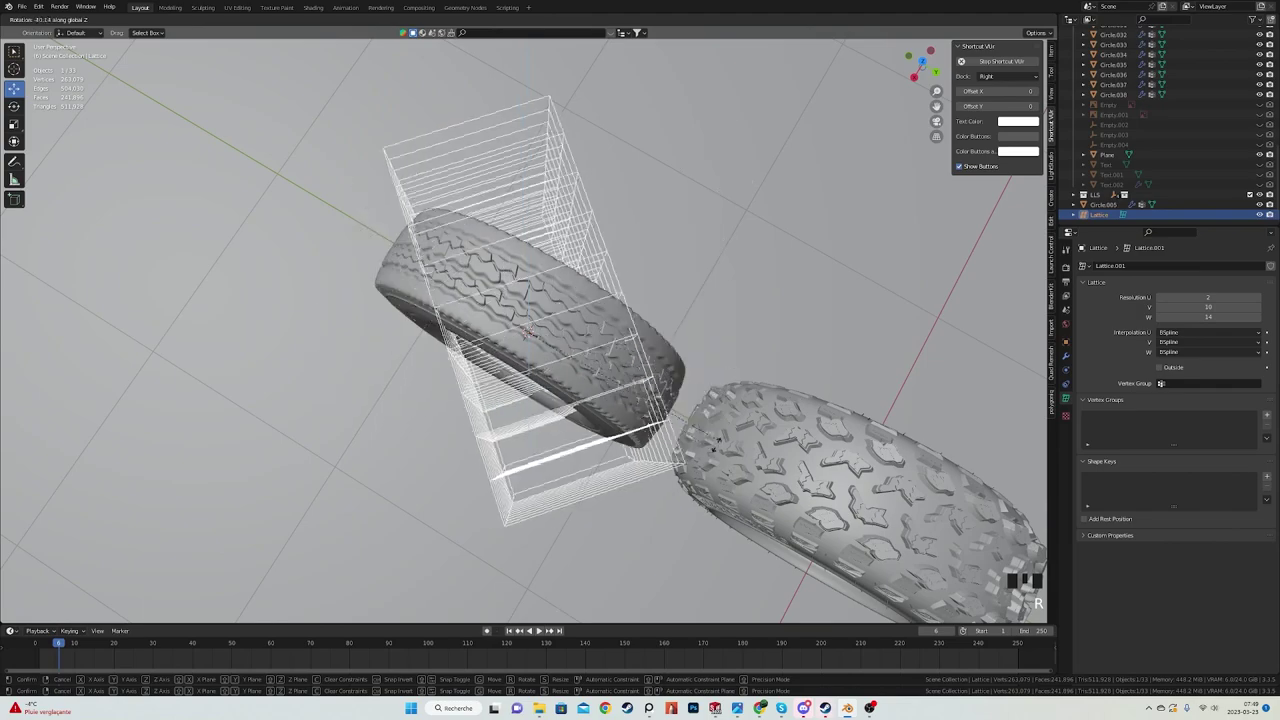
left_click(774, 134)
middle_click_drag(774, 134, 711, 296)
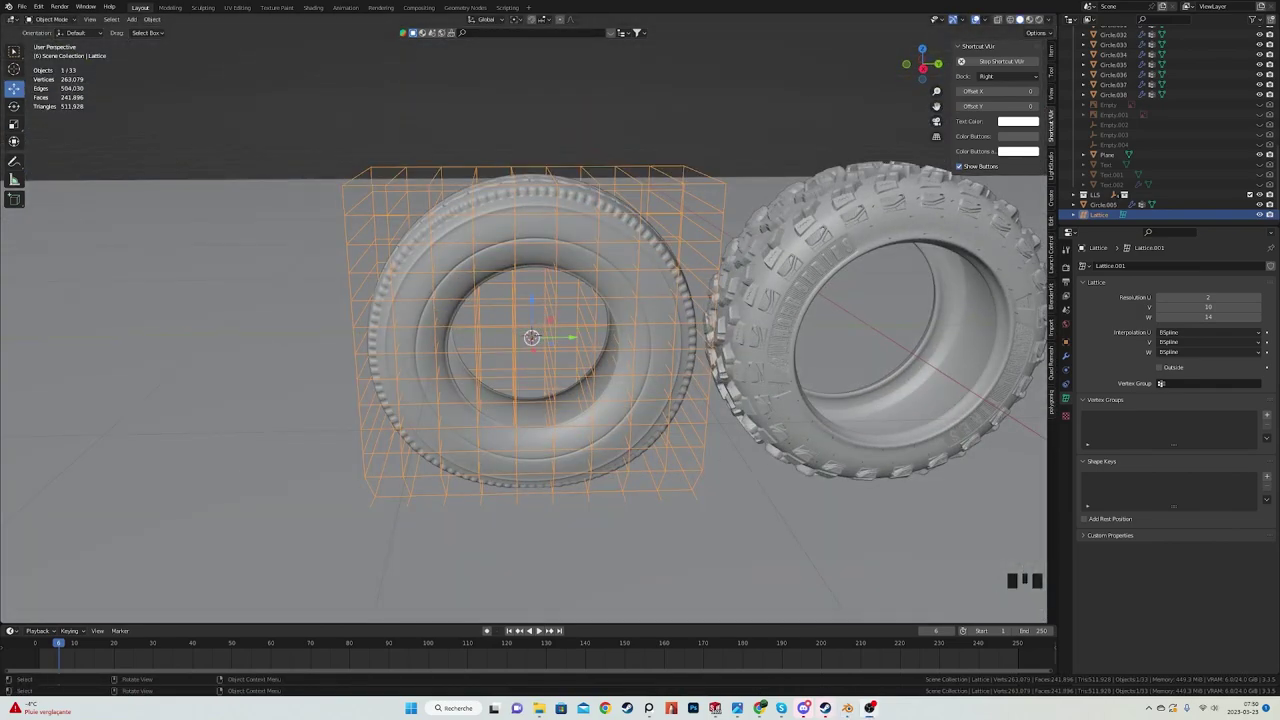
- Examine the left tire's tread and the surrounding lattice cage up close, and return to right view
scroll(530, 330, "up", 3)
middle_click_drag(530, 330, 545, 309)
scroll(471, 286, "up", 3)
scroll(566, 284, "up", 3)
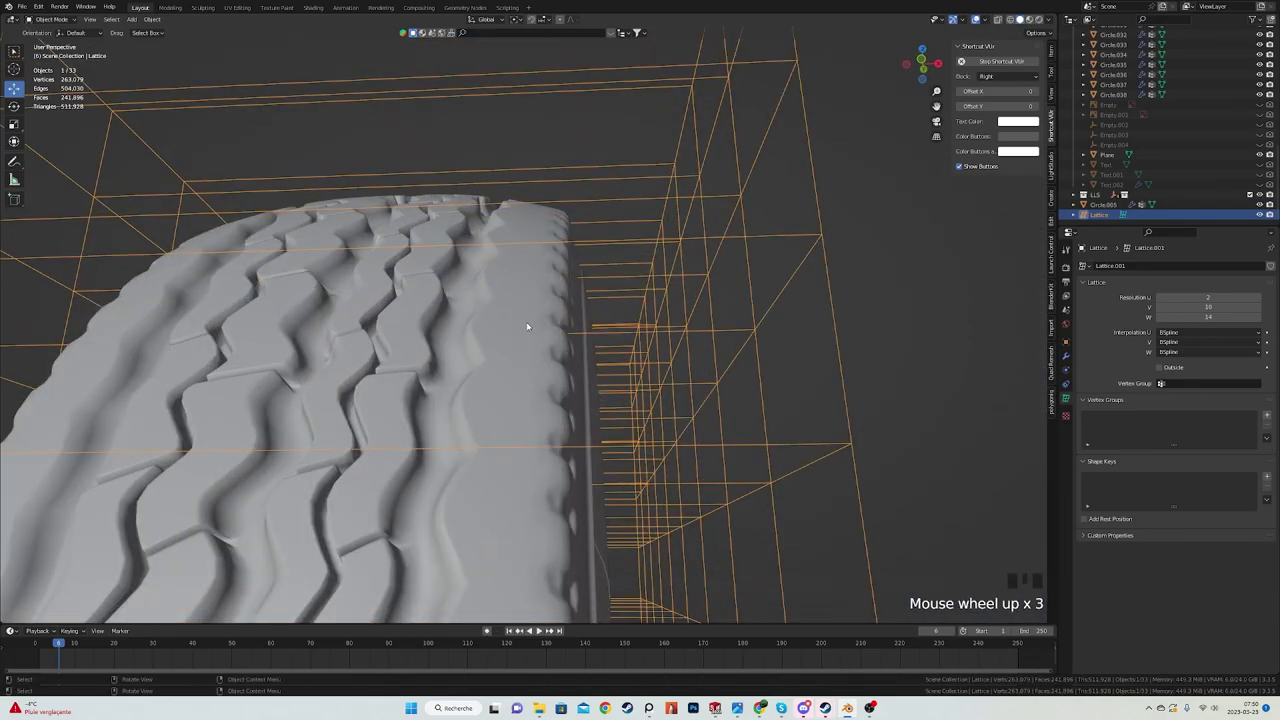
scroll(527, 326, "up", 1)
scroll(677, 234, "down", 5)
scroll(600, 290, "down", 2)
key("KP_3")
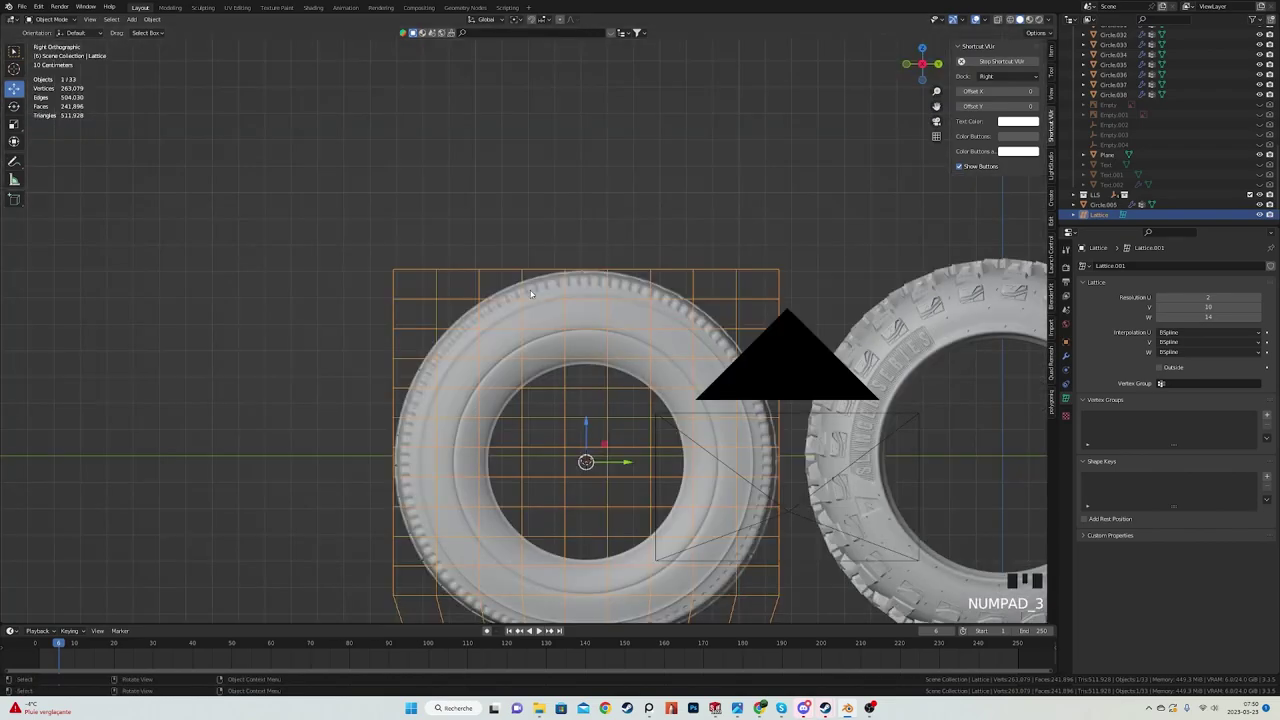
- Select the right tire and snap the 3D cursor to it
middle_click_drag(531, 293, 417, 229, "shift")
left_click(683, 312)
middle_click_drag(683, 312, 597, 302, "shift")
scroll(540, 308, "up", 2)
scroll(560, 320, "down", 2)
scroll(597, 302, "down", 1)
key("shift+s")
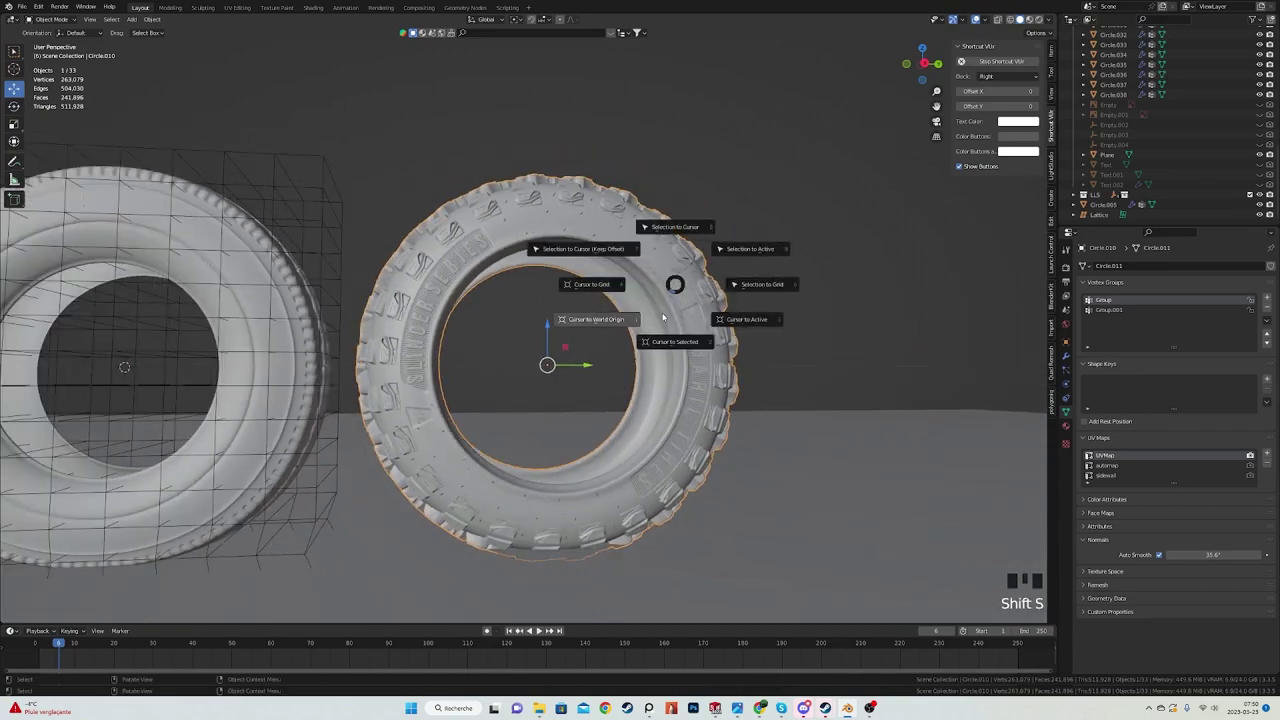
left_click(675, 341)
- Add a new lattice object at the 3D cursor in the centre of the right tire
left_click(811, 229)
key("a")
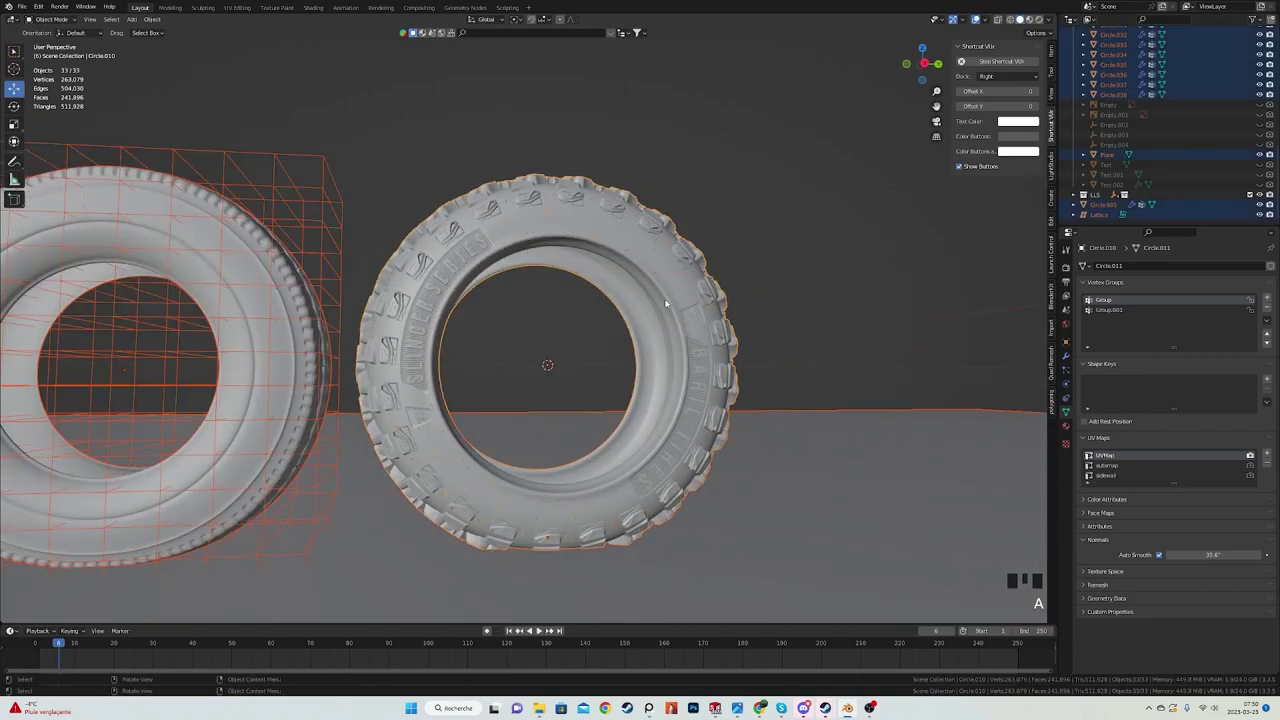
left_click(775, 253)
key("shift+a")
left_click(775, 250)
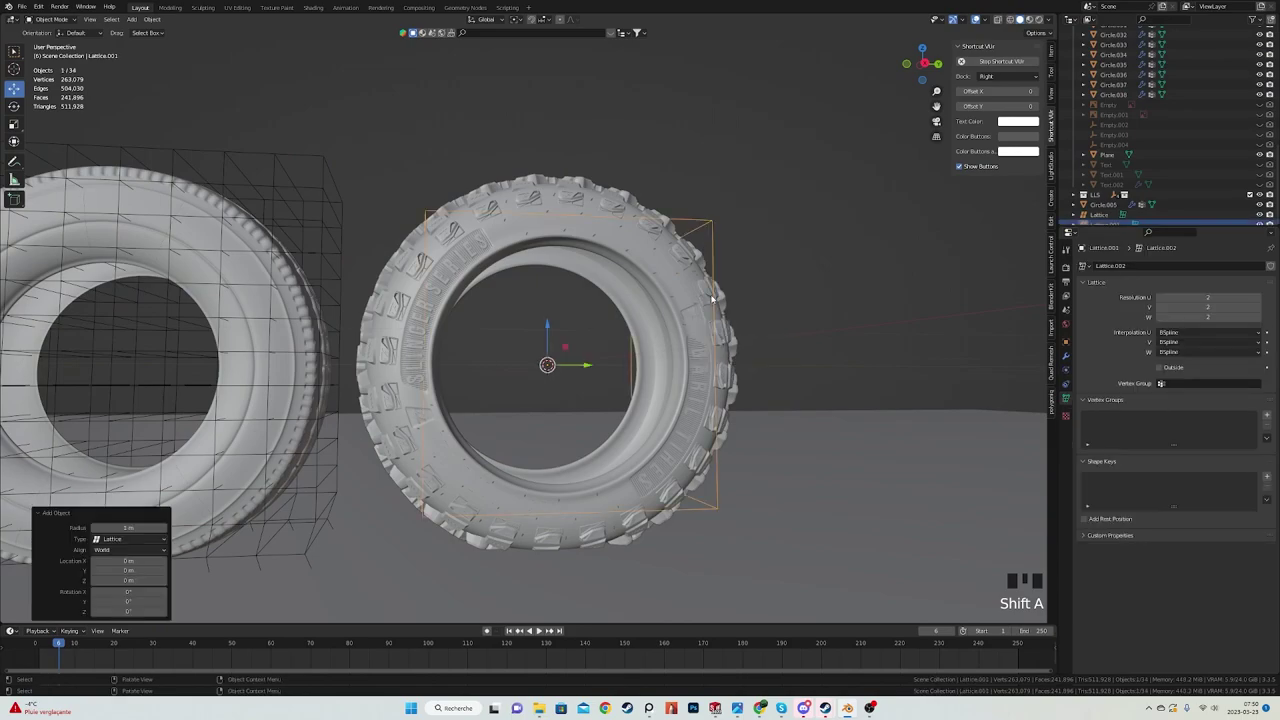
- Give the right tire a Lattice modifier and assign the new lattice as its object
key("KP_3")
left_click(704, 313)
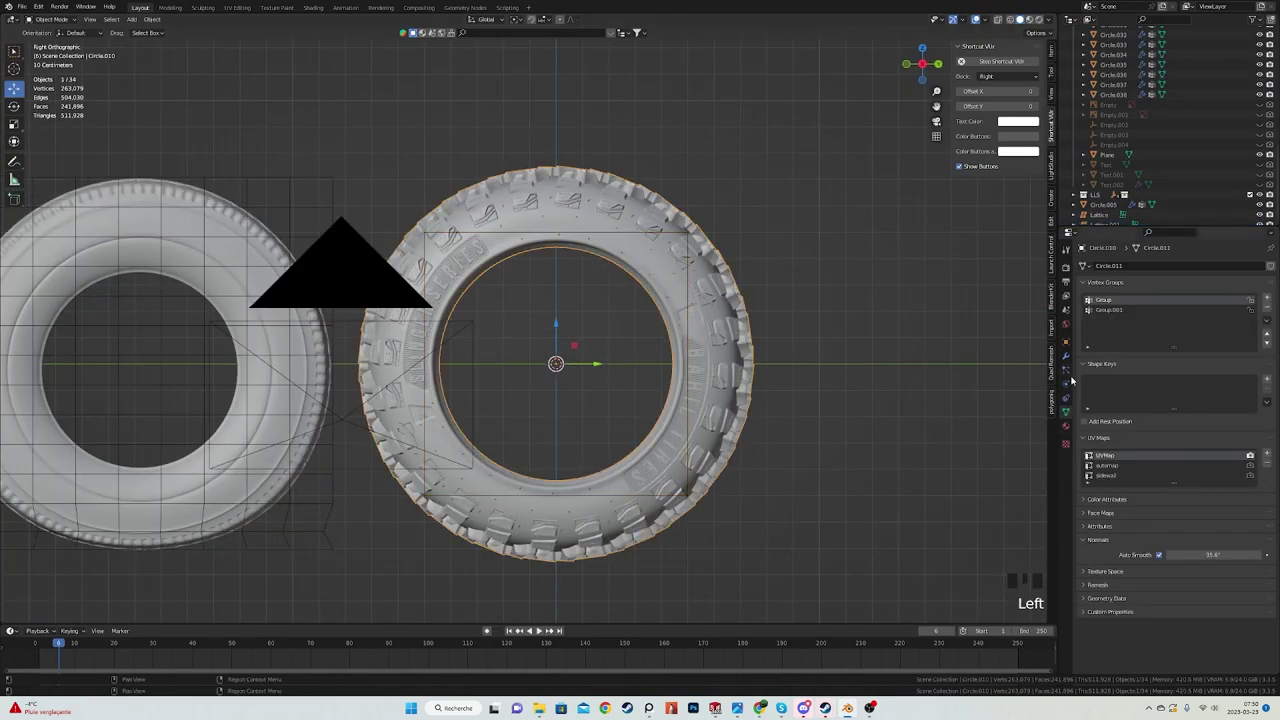
left_click(1066, 379)
left_click(1257, 297)
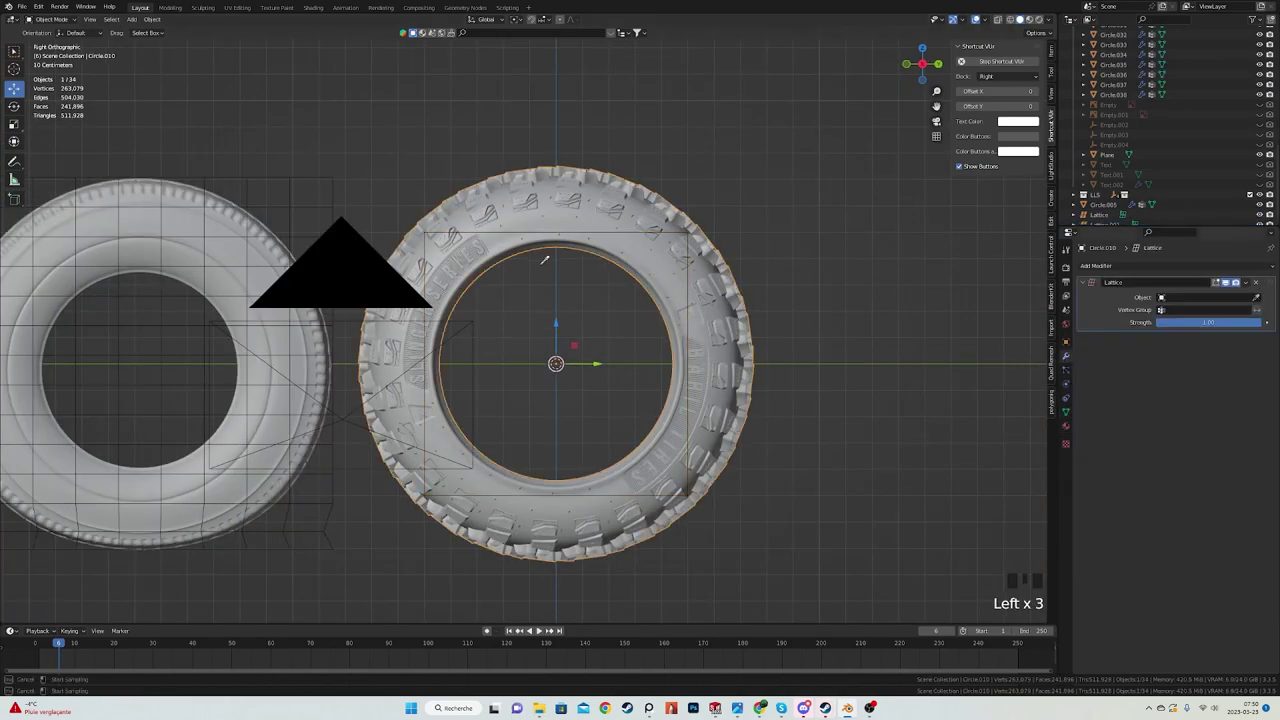
left_click(553, 233)
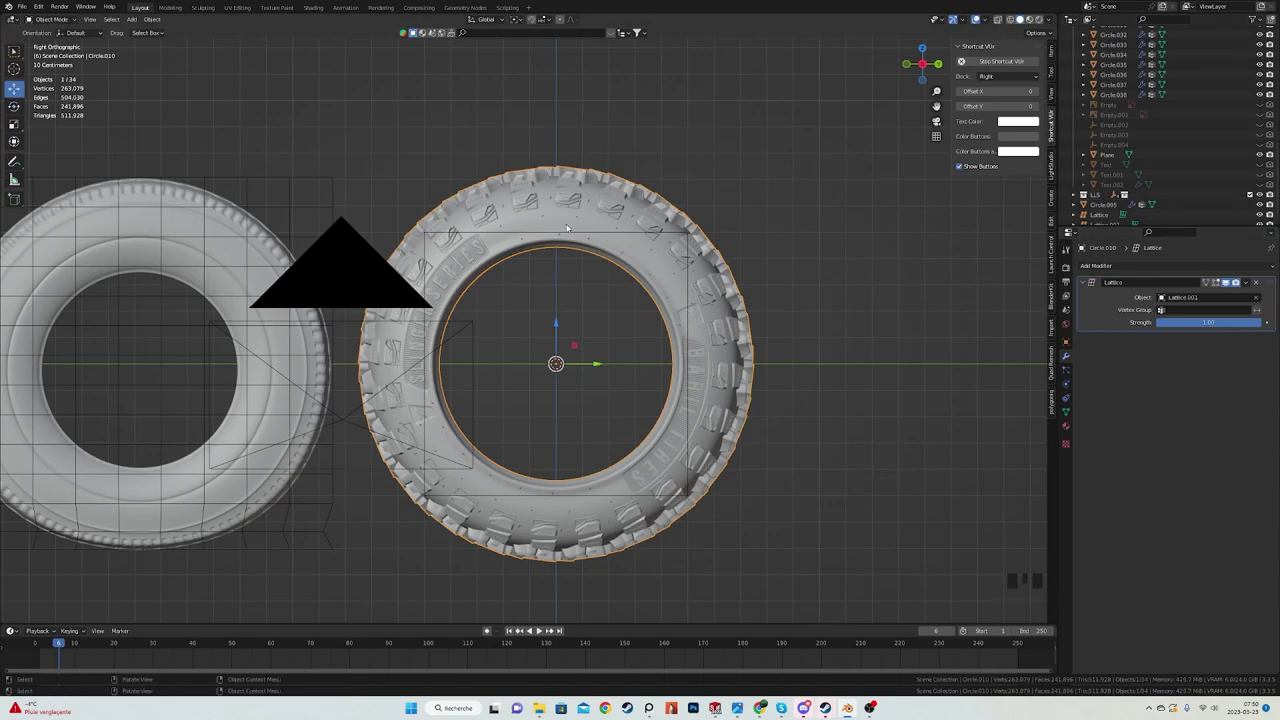
- Scale the new lattice uniformly by about 1.5 and by about 0.4 along X so it closely encloses the right tire
left_click(561, 234)
key("s")
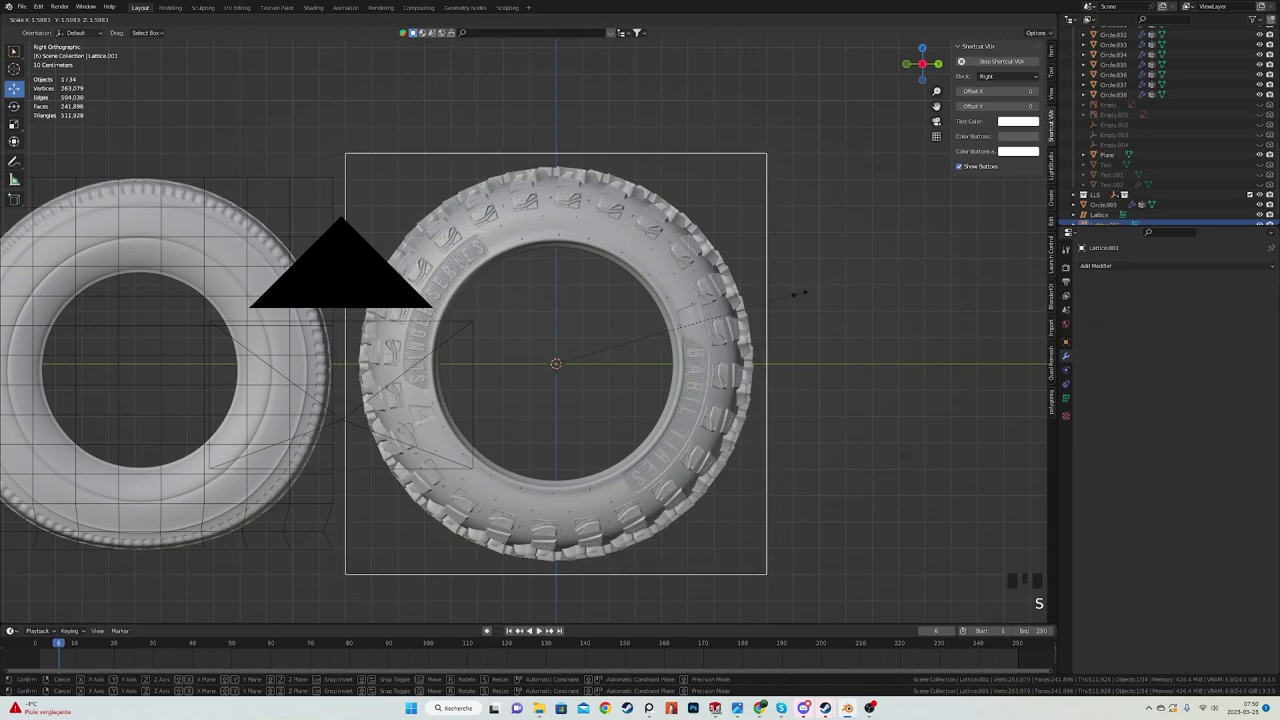
left_click(784, 306)
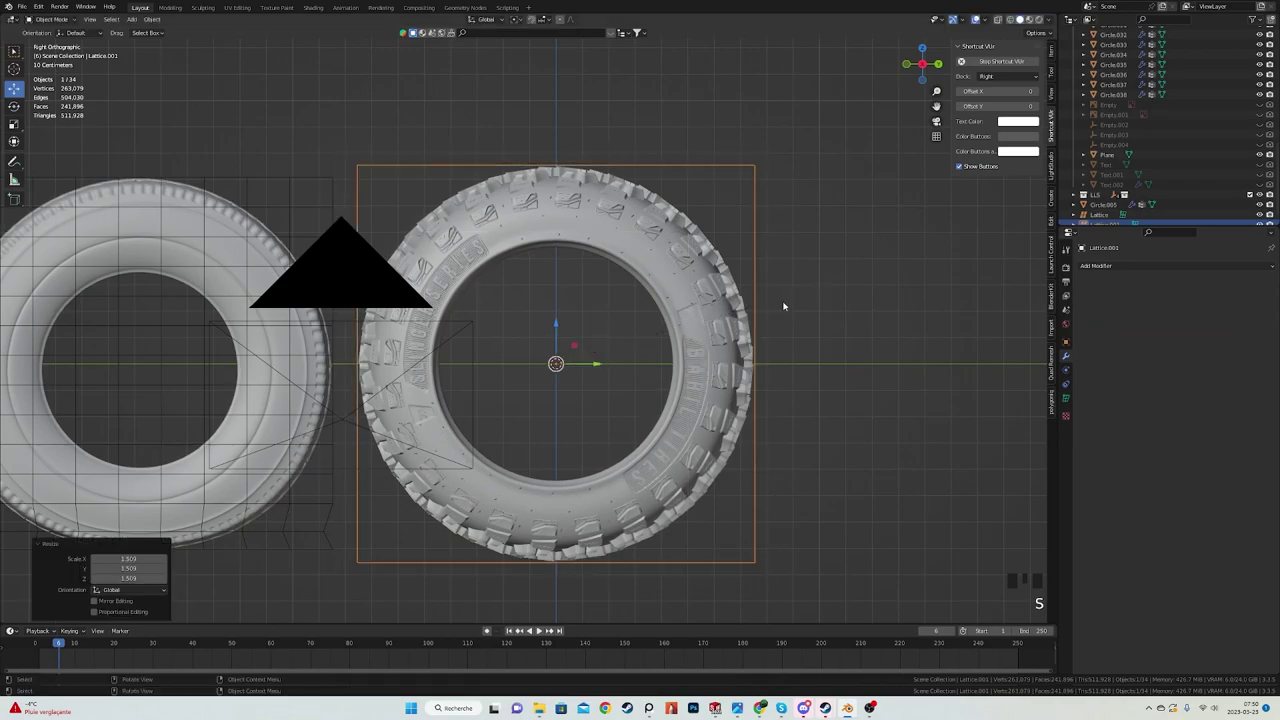
key("KP_1")
key("s")
key("x")
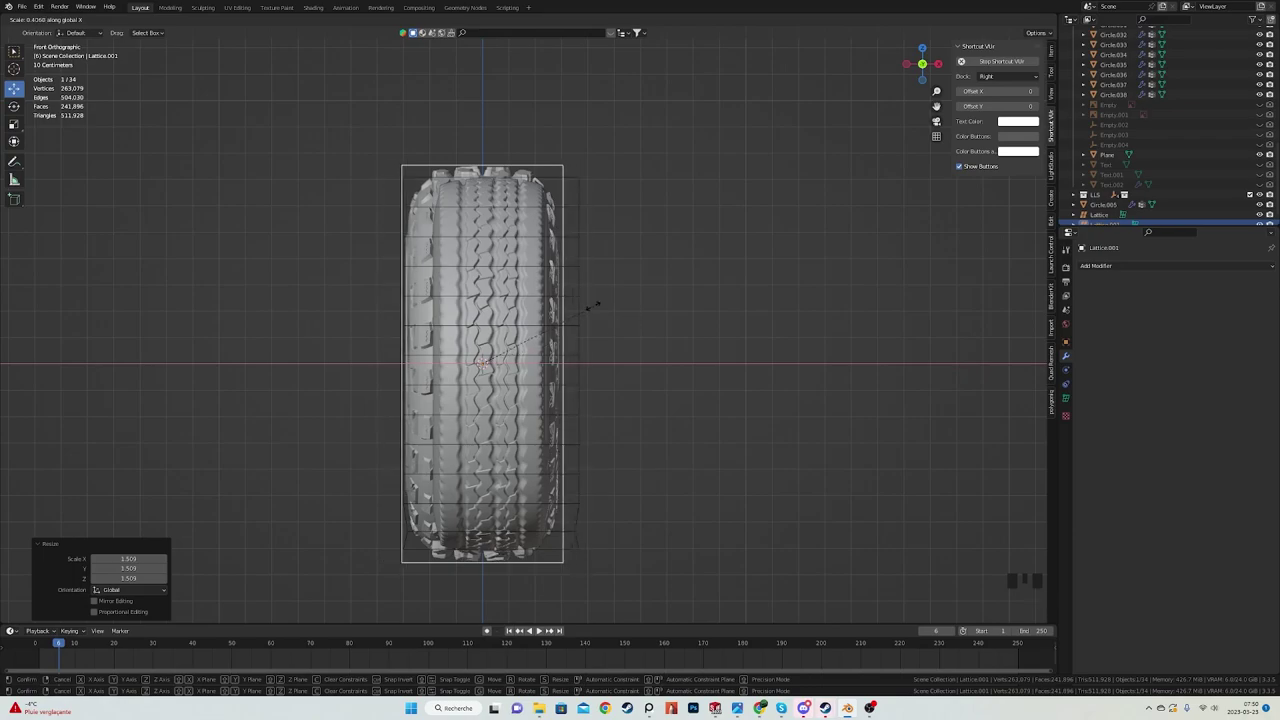
left_click(593, 310)
- Set the right tire lattice's resolution to 16 in V and 37 in W
key("KP_3")
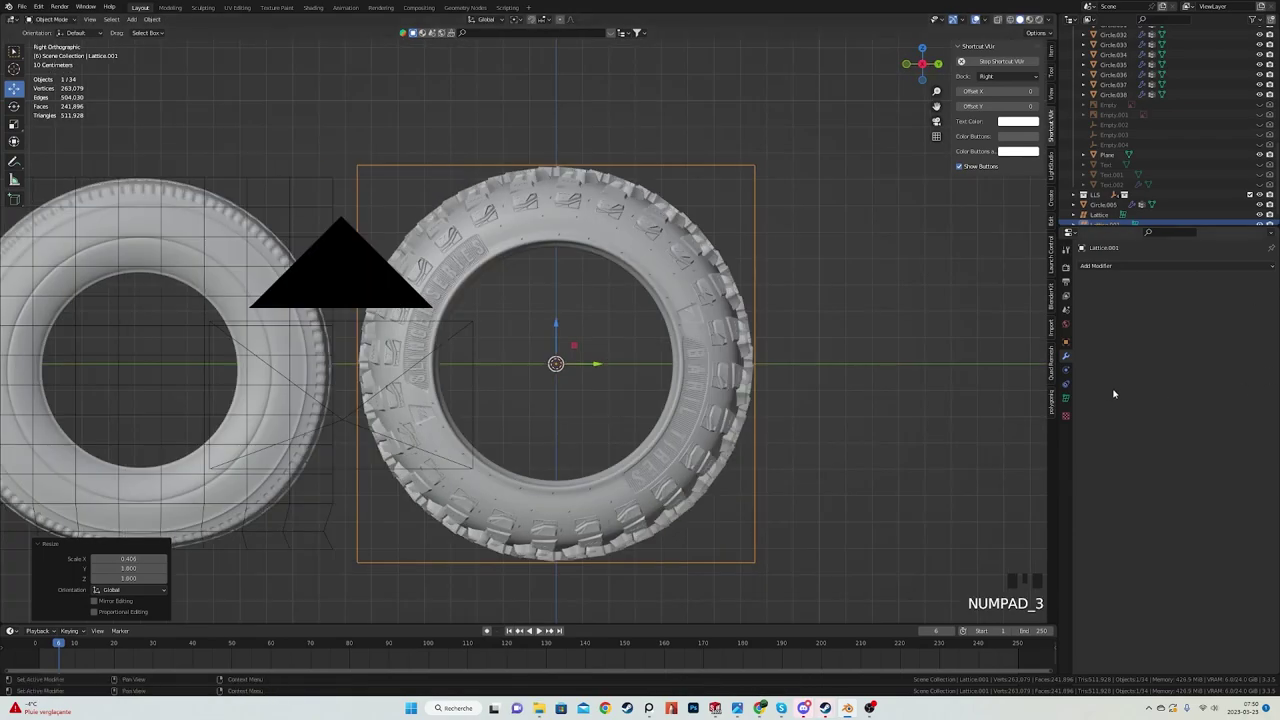
left_click(1065, 400)
left_click_drag(1208, 307, 1264, 317)
- Edit the right tire's lattice and select its entire lowest row of points, including those at the back
scroll(551, 341, "up", 2)
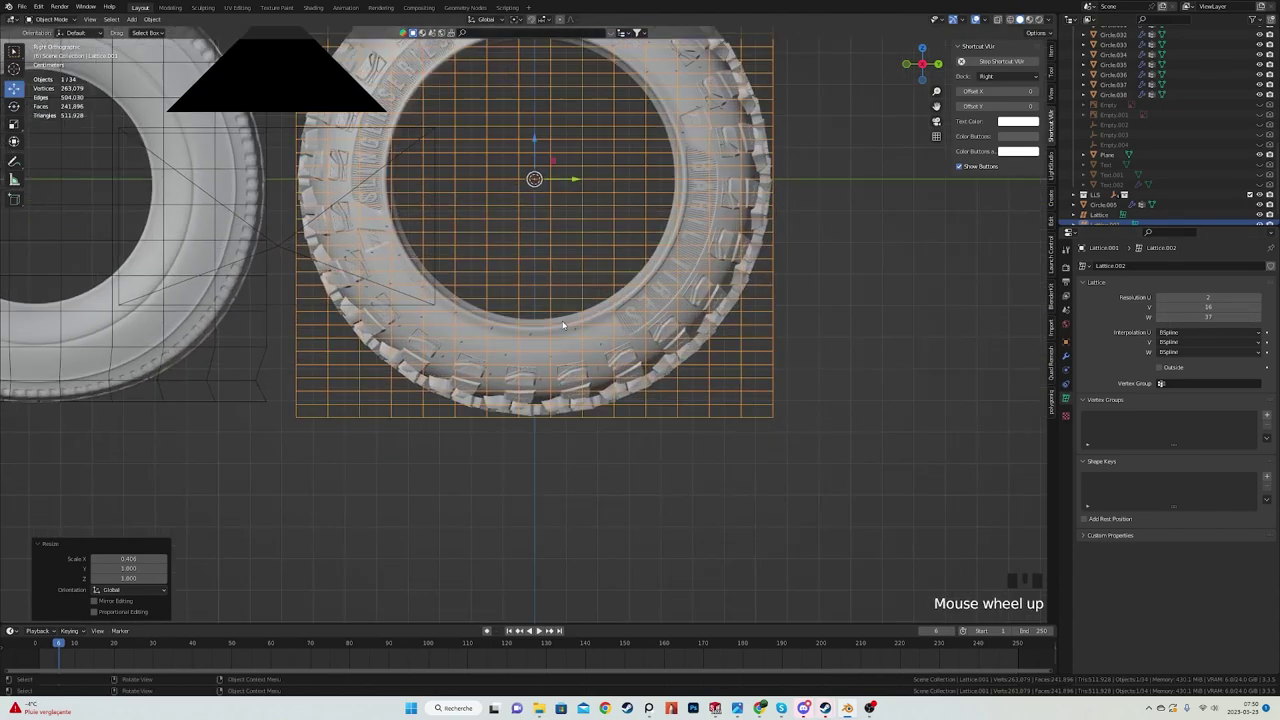
key("Tab")
key("alt+z")
left_click_drag(220, 428, 898, 470)
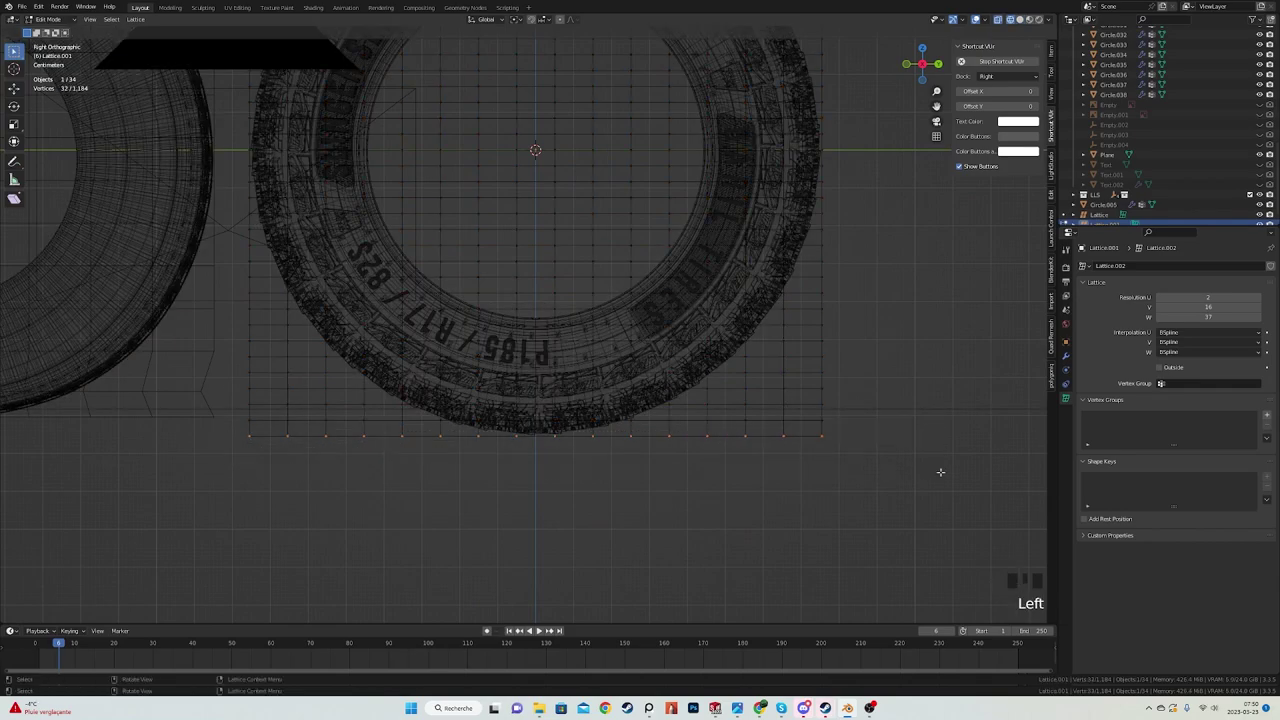
key("alt+z")
scroll(550, 425, "up", 1)
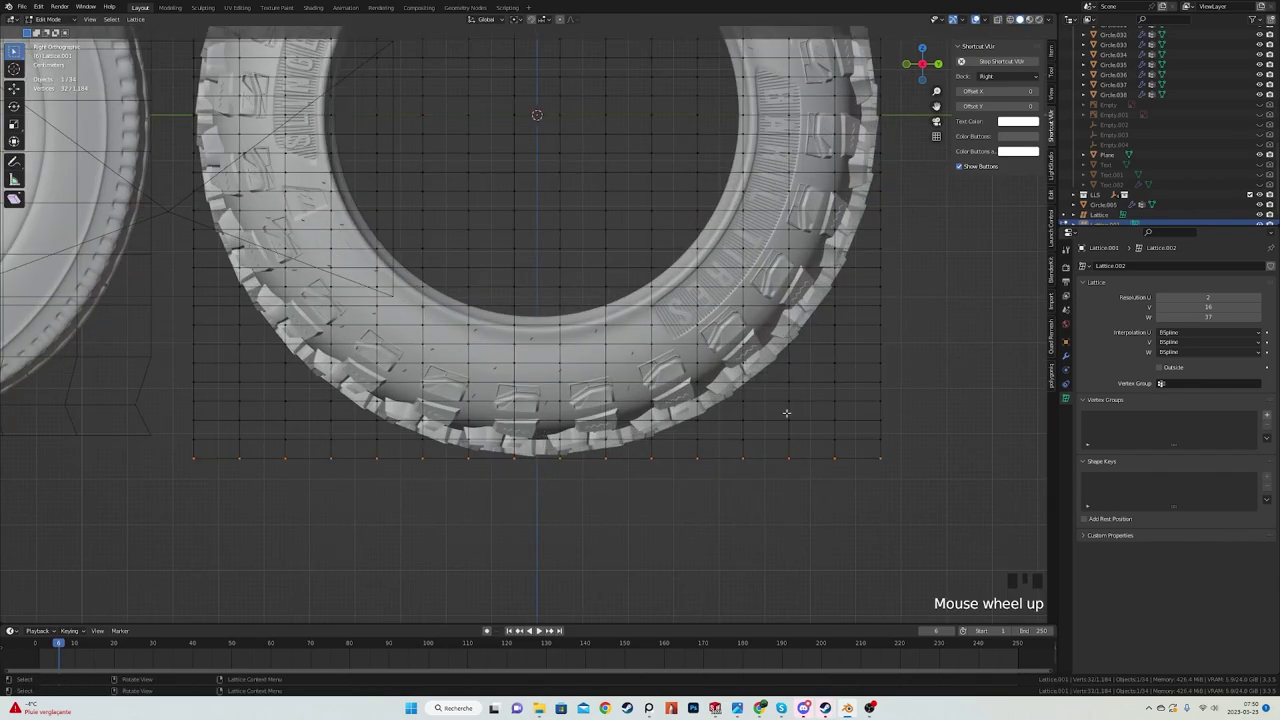
- Raise the selected lattice points about 0.067 m along Z with proportional editing, reducing its influence to flatten only the tire's base
key("o")
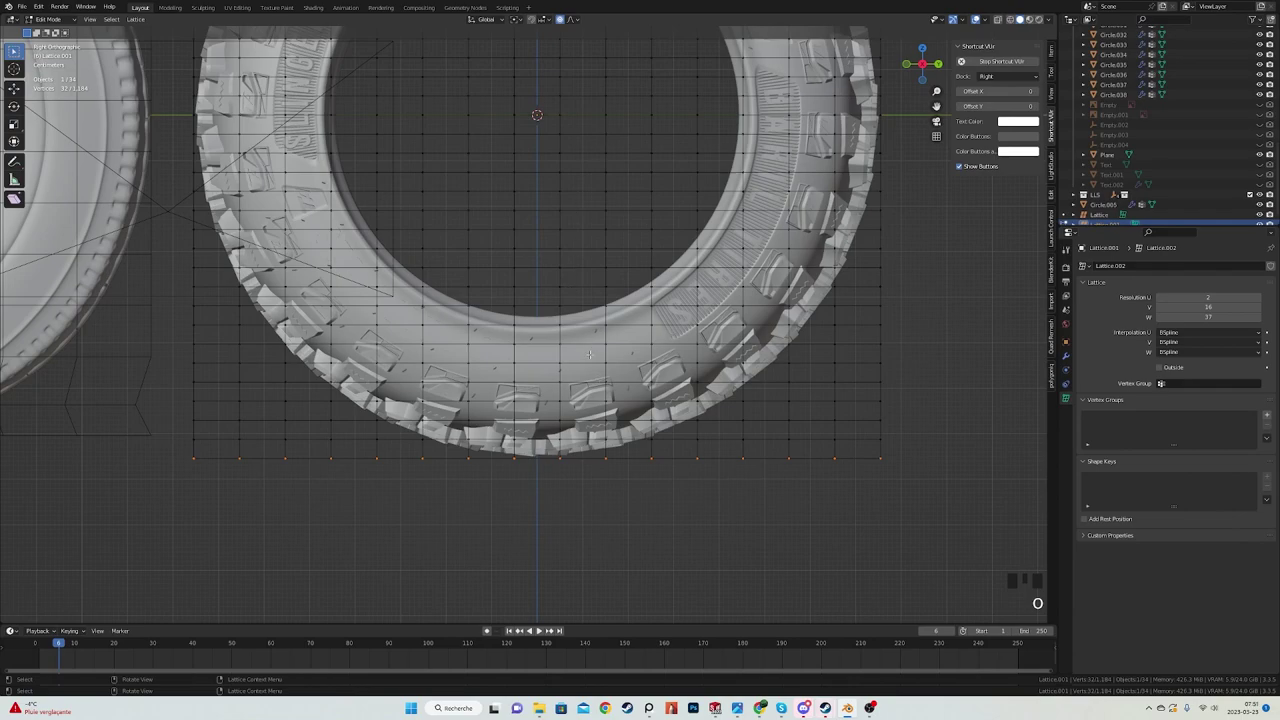
key("g")
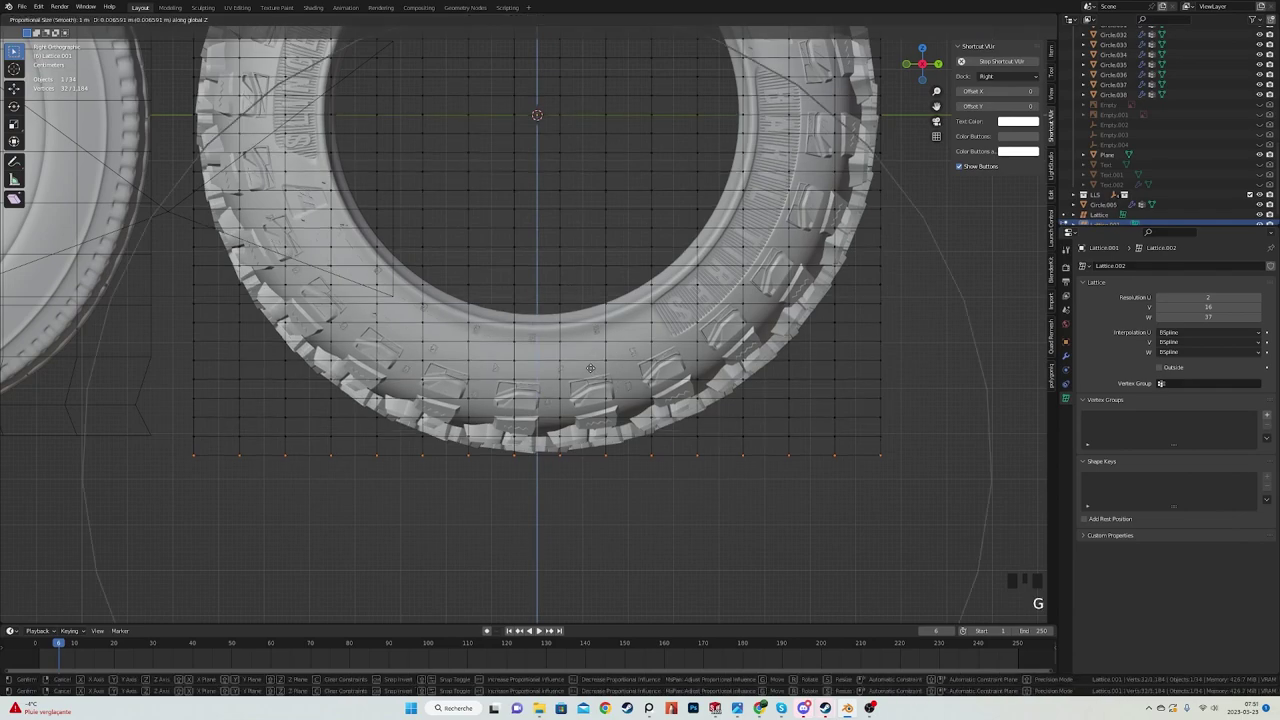
scroll(588, 368, "up", 3)
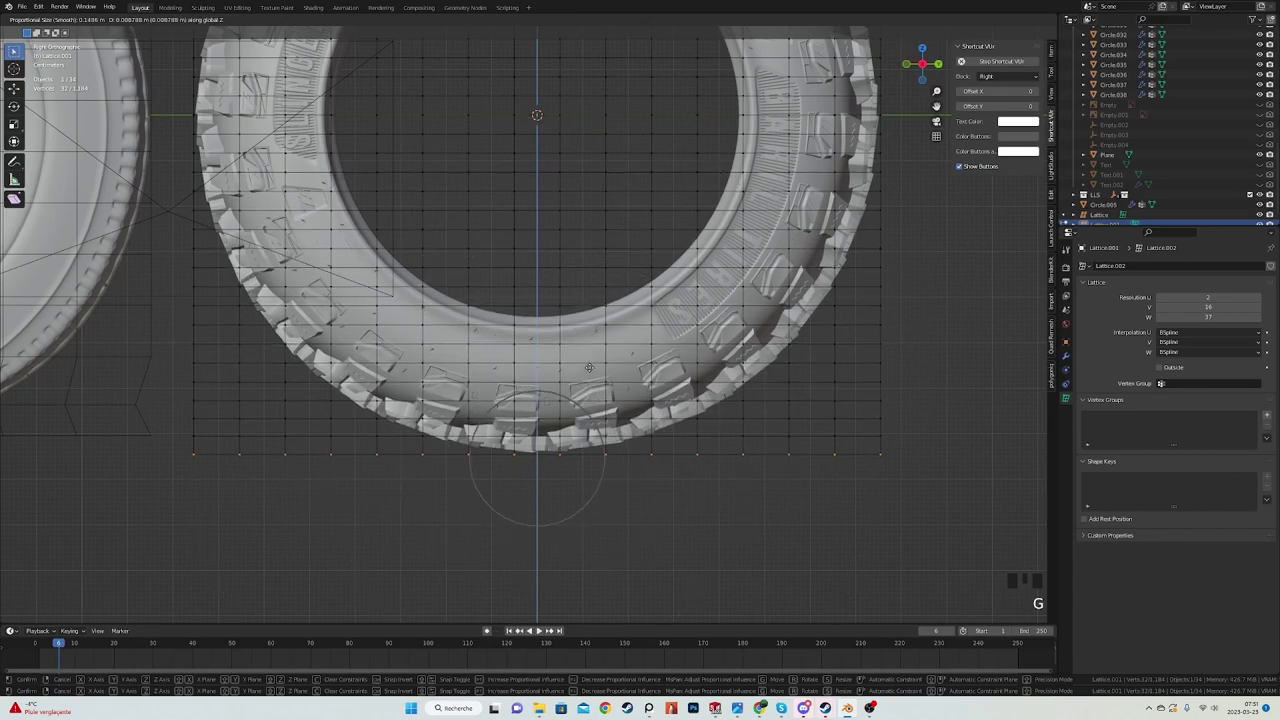
scroll(590, 358, "up", 2)
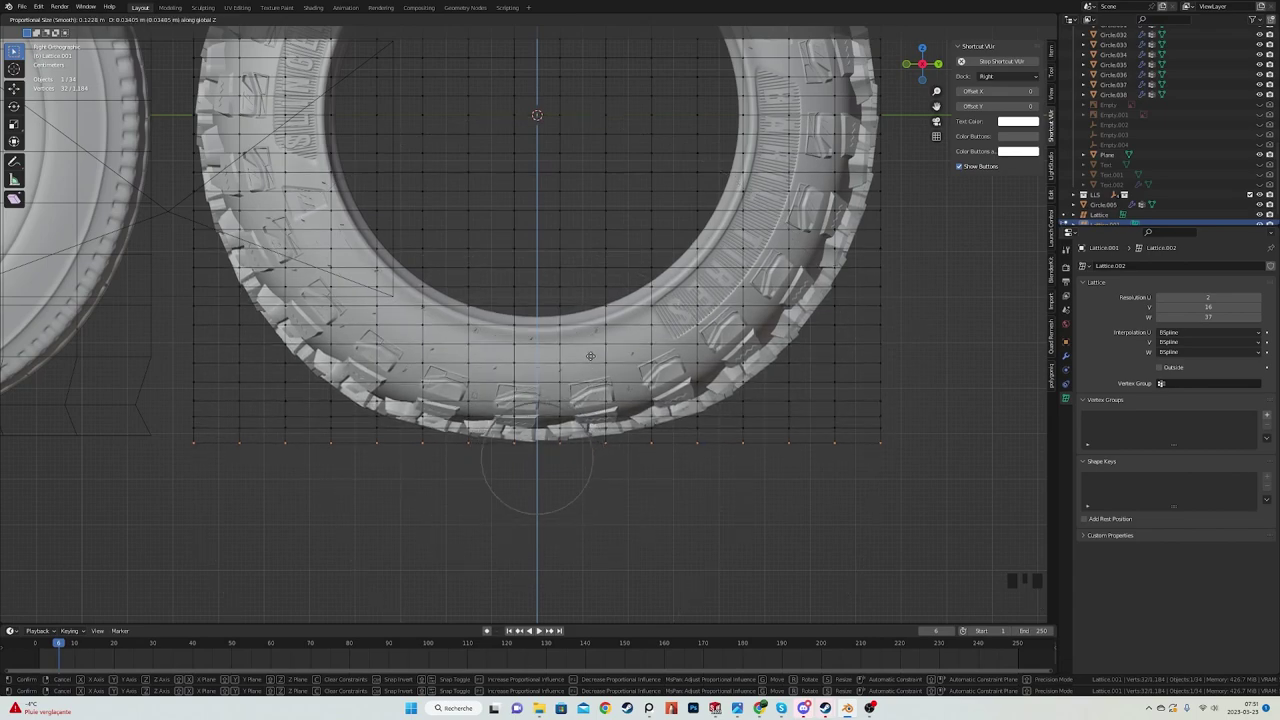
scroll(591, 352, "down", 1)
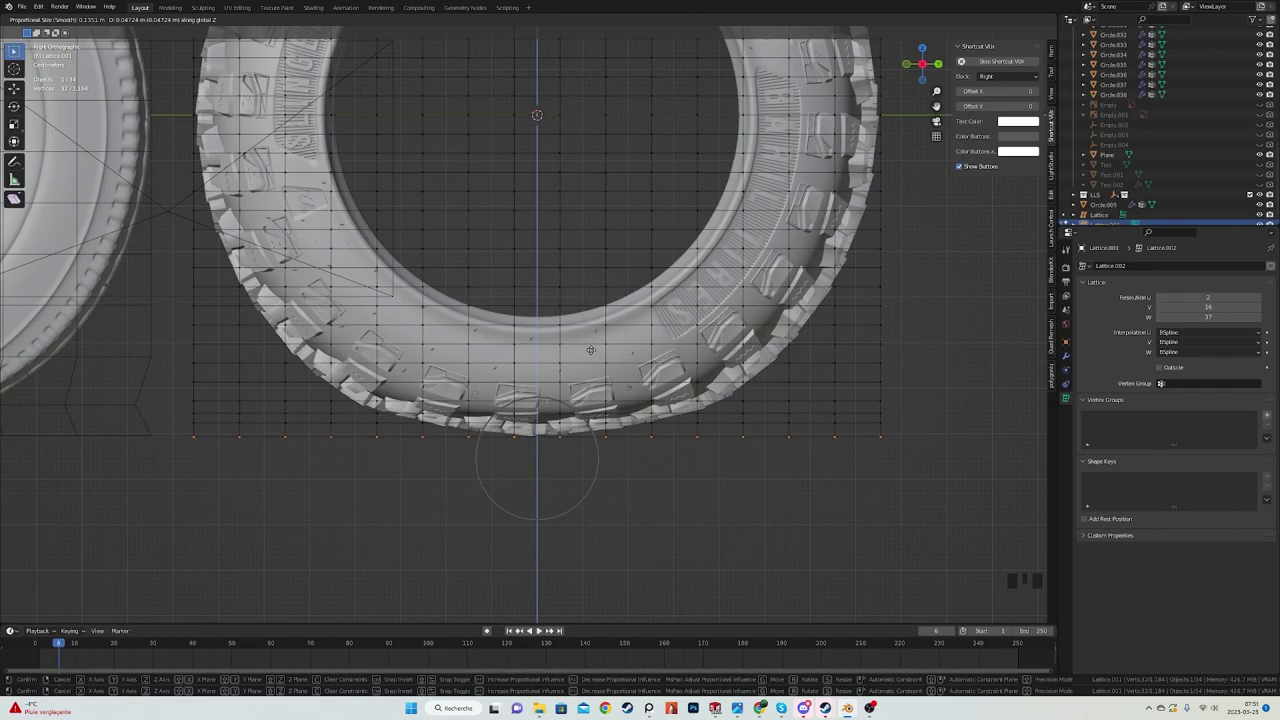
scroll(592, 344, "up", 3)
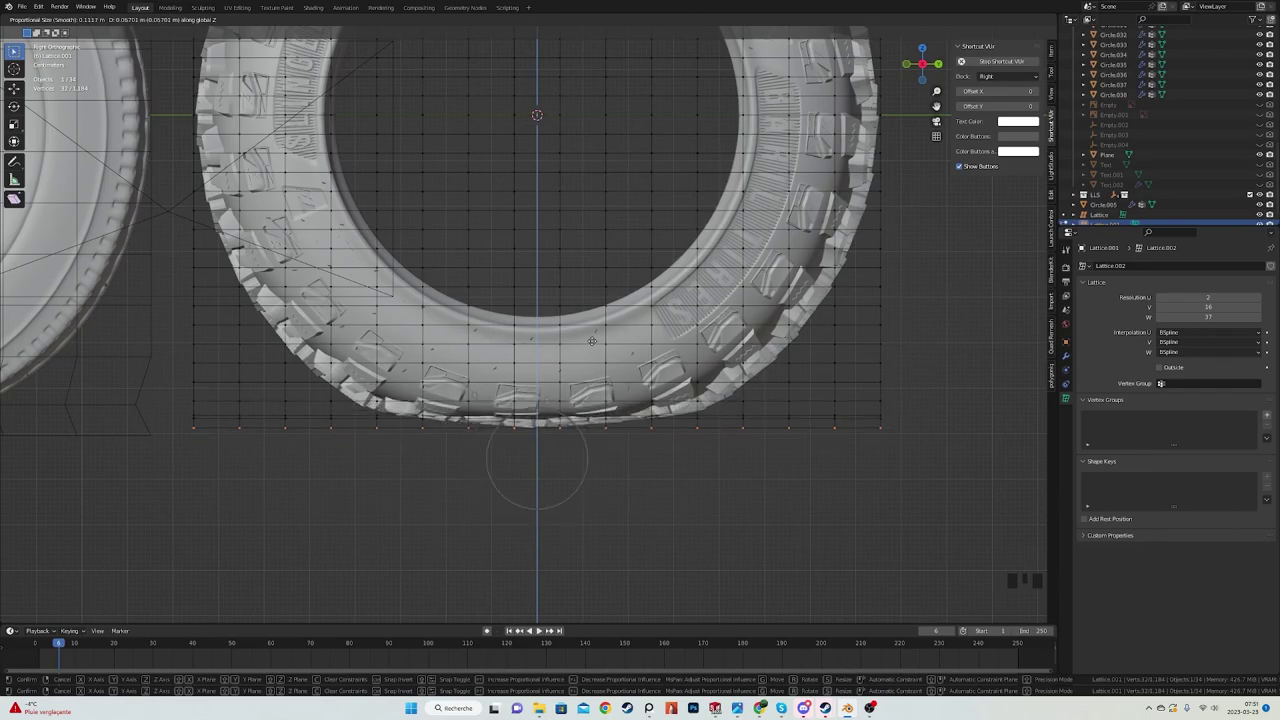
scroll(592, 341, "up", 1)
left_click(592, 341)
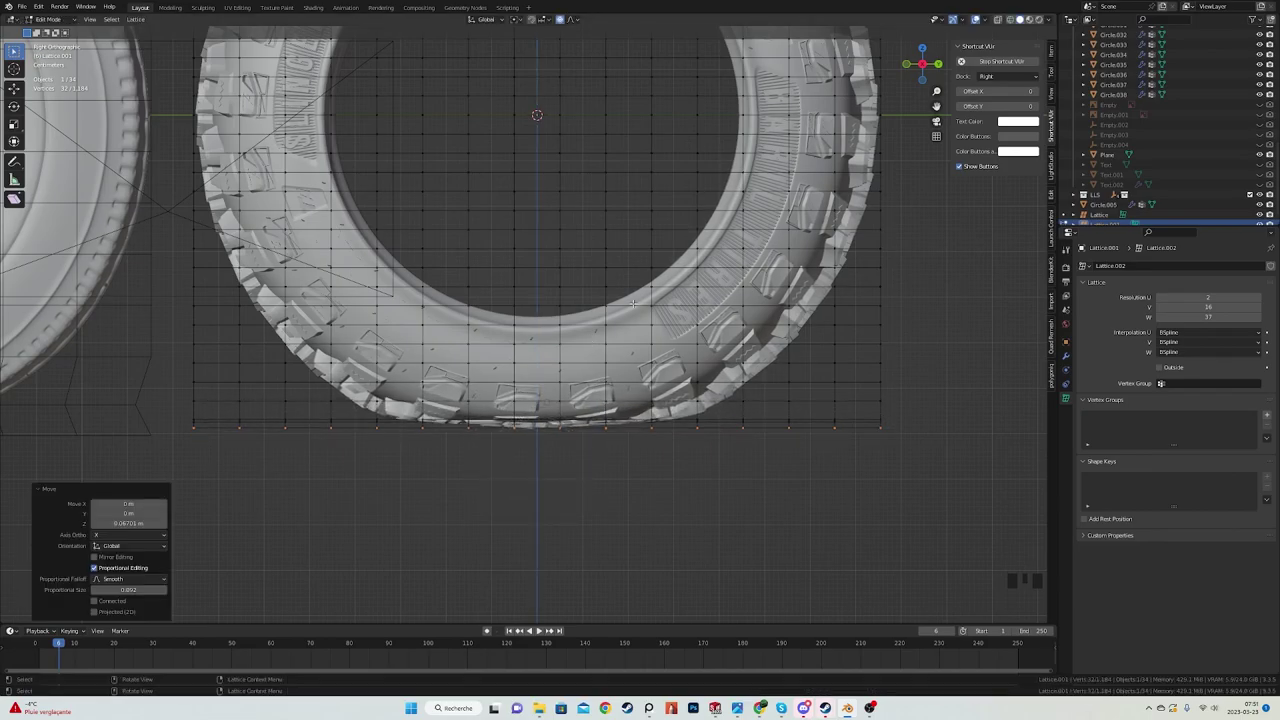
- Return to Object Mode and examine the right tire's flattened base up close
key("Tab")
middle_click_drag(592, 341, 562, 318)
scroll(562, 318, "up", 2)
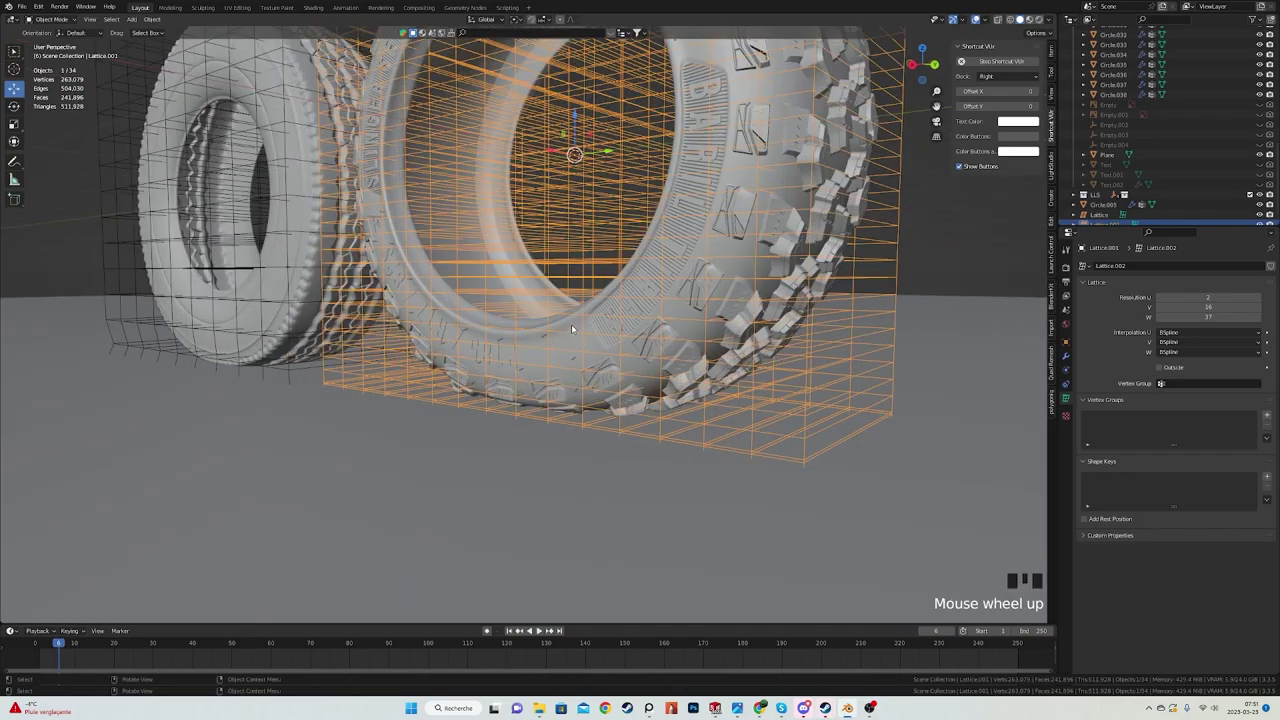
left_click(570, 340, "shift")
scroll(571, 344, "up", 3)
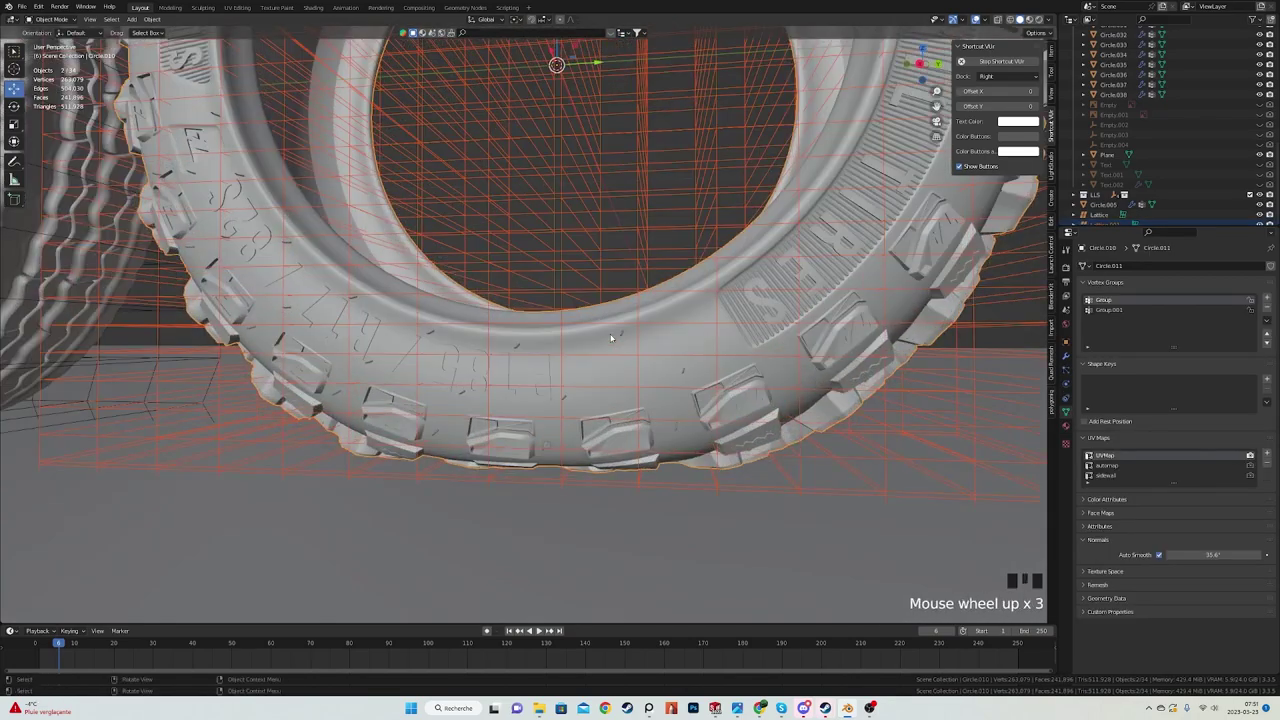
scroll(571, 344, "down", 5)
- Deselect everything and view both tires through the camera in rendered shading
key("alt+a")
key("KP_0")
key("z")
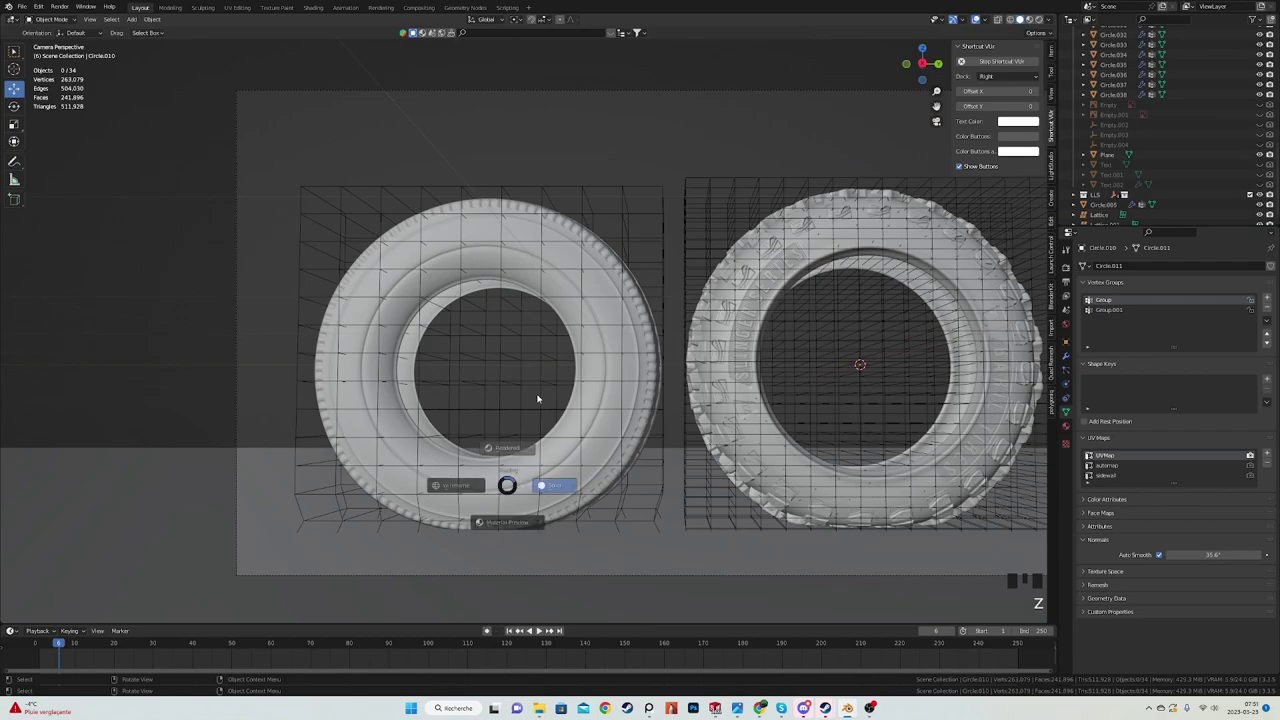
left_click(537, 400)
middle_click_drag(638, 415, 474, 398, "shift")
- Select the left tire together with its lattice and raise them slightly along Z
left_click(457, 263)
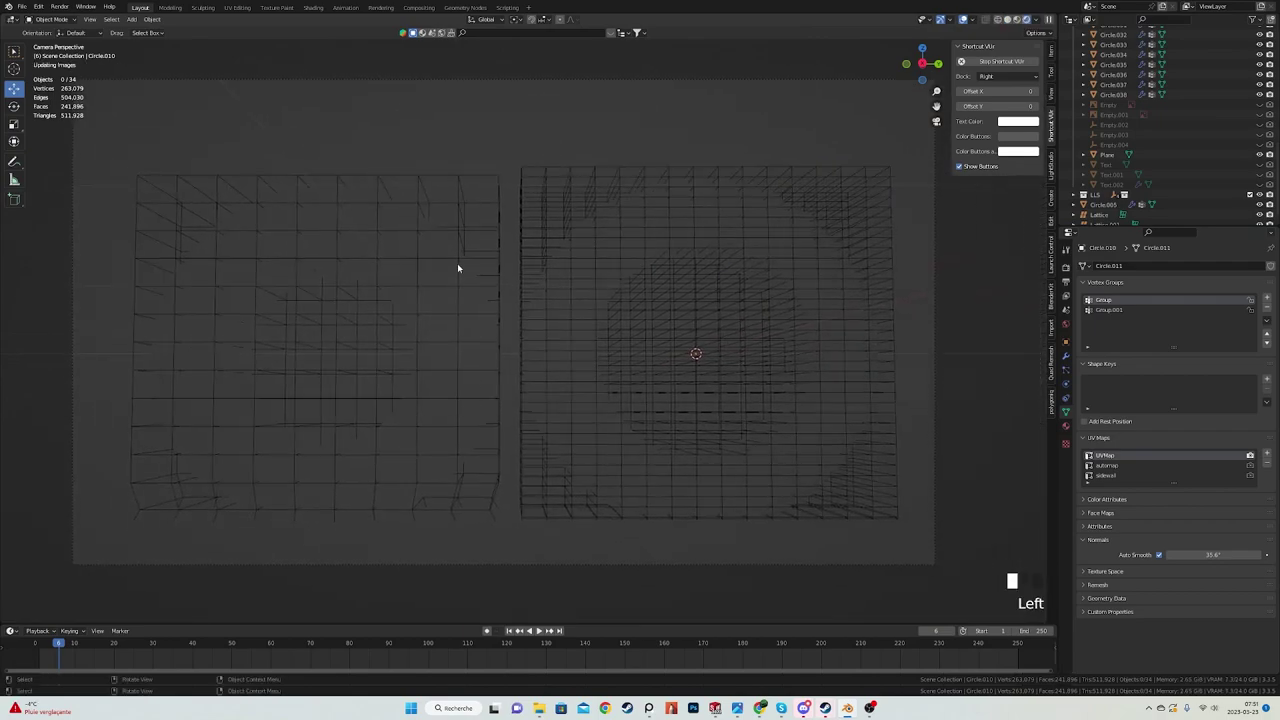
left_click(429, 254, "shift")
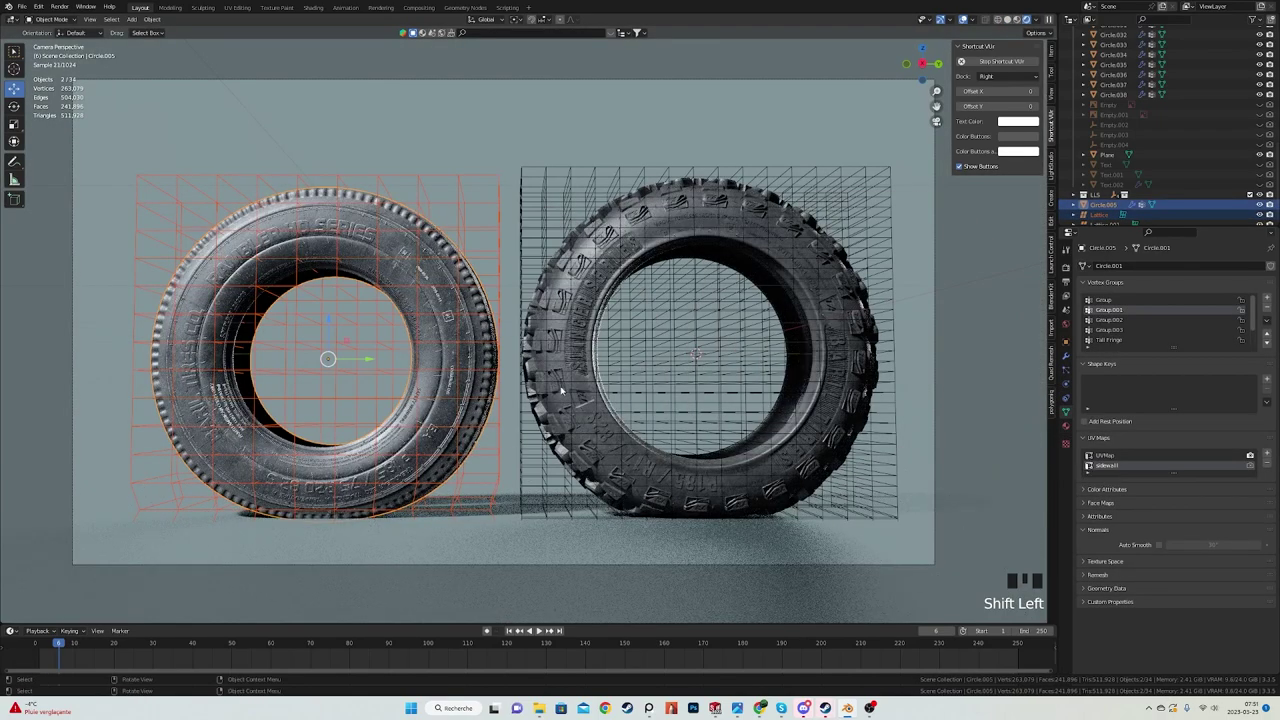
key("g")
key("g")
key("z")
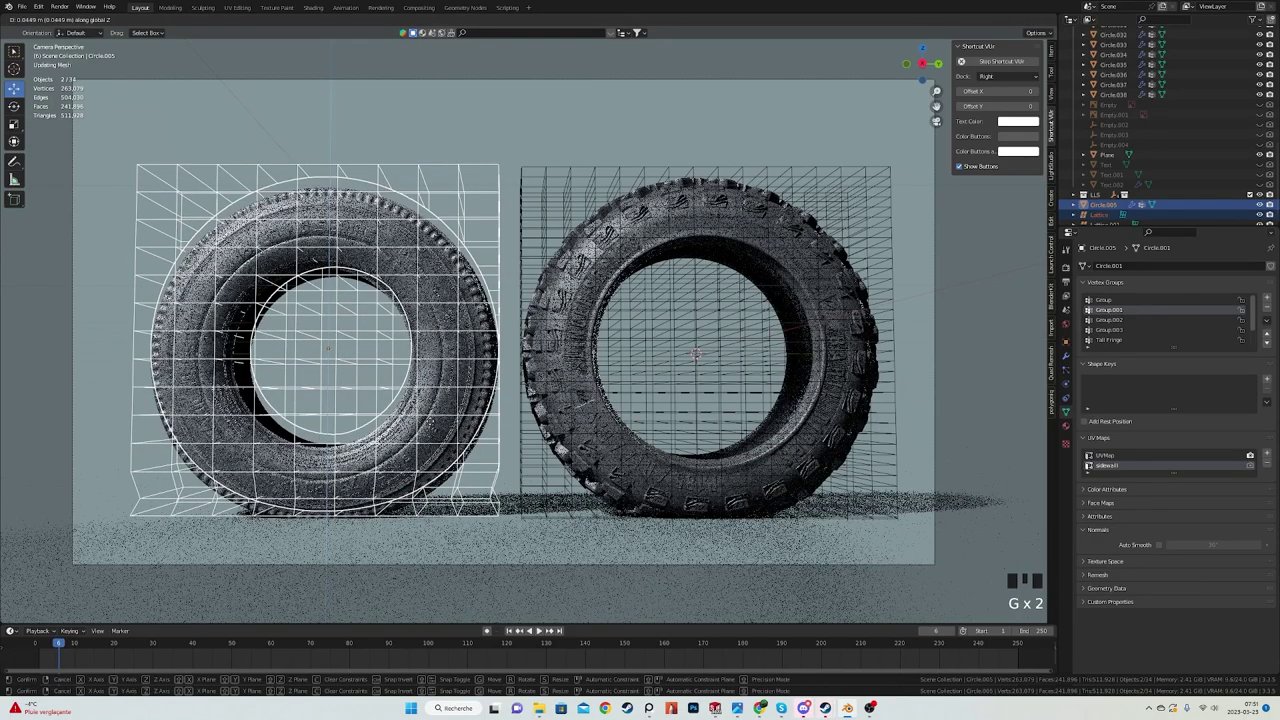
left_click(438, 425)
- Select the ground plane in solid shading and adjust its height along Z at the tires' flattened bases
key("alt+a")
middle_click_drag(446, 426, 446, 406)
scroll(540, 446, "up", 1)
middle_click_drag(540, 446, 482, 362, "shift")
scroll(478, 356, "up", 2)
left_click(478, 356)
key("z")
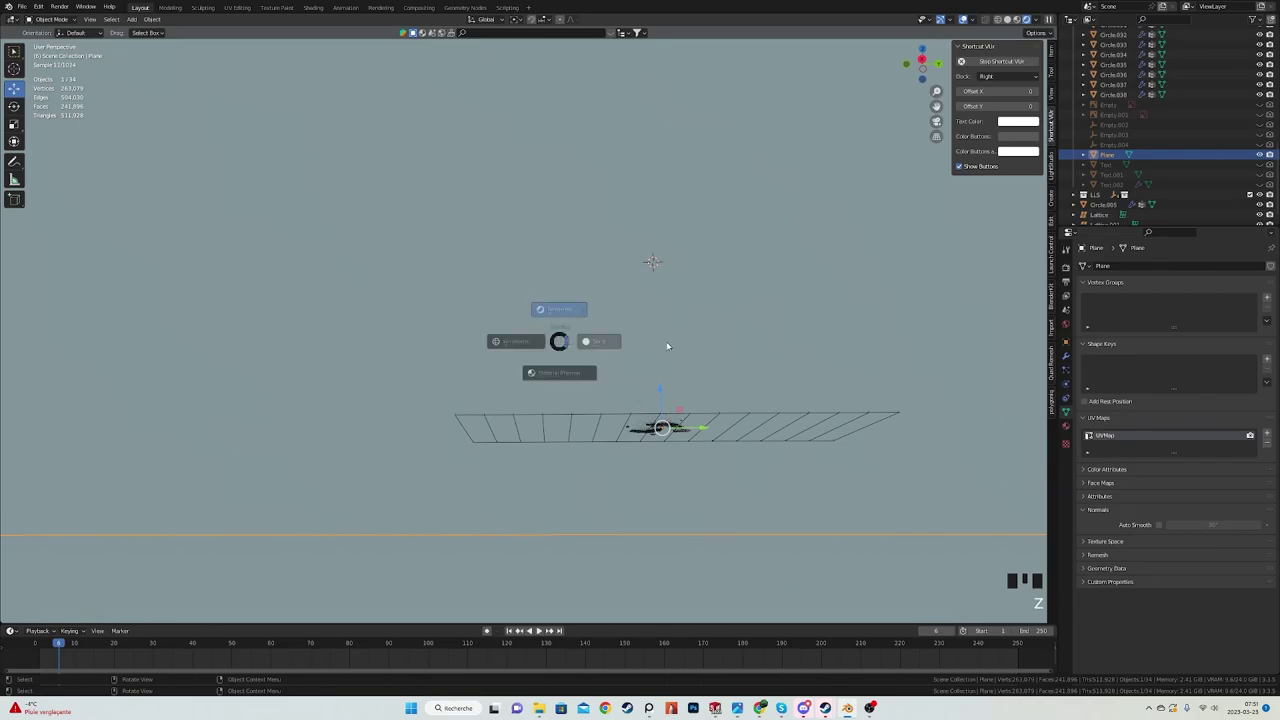
left_click(666, 343)
scroll(680, 356, "up", 3)
key("g")
key("z")
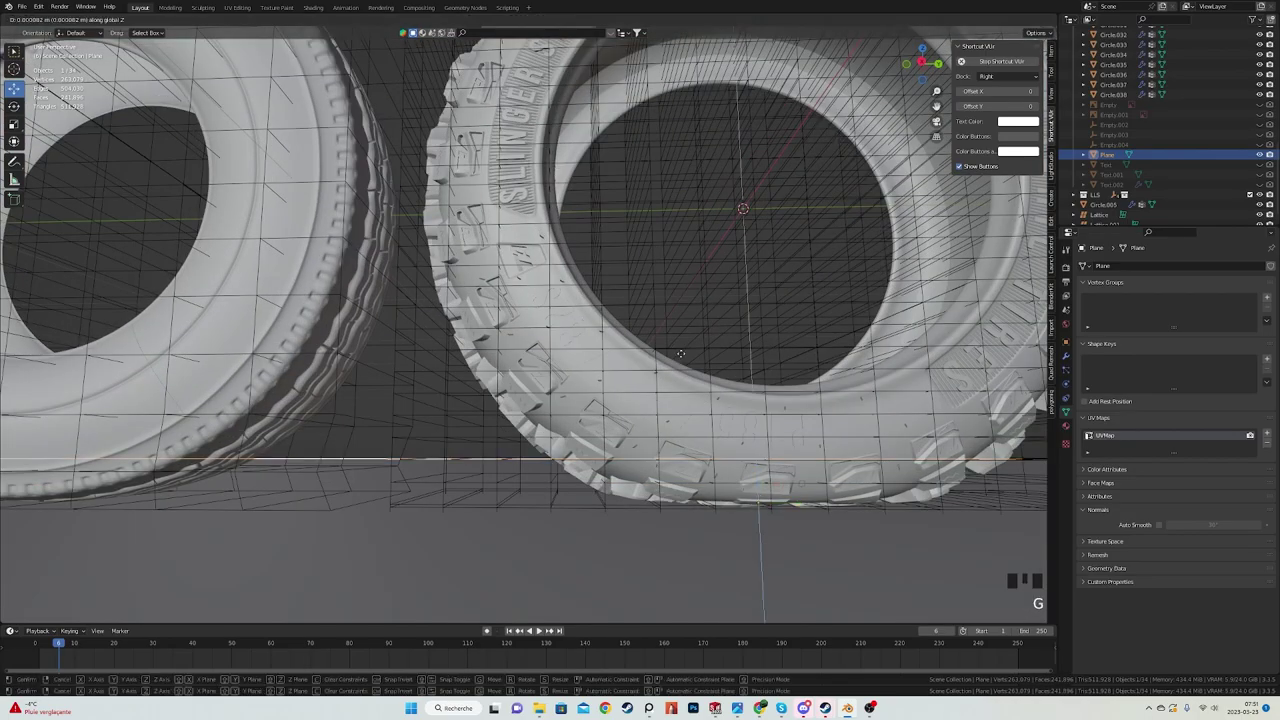
left_click(682, 354)
- Examine from several angles how both tires and their lattices meet the ground plane
key("alt+a")
middle_click_drag(677, 357, 736, 378)
scroll(517, 374, "down", 1)
middle_click_drag(300, 410, 568, 369, "shift")
scroll(567, 369, "up", 1)
left_click(452, 401)
middle_click_drag(452, 401, 330, 400)
scroll(450, 404, "down", 4)
scroll(311, 394, "up", 3)
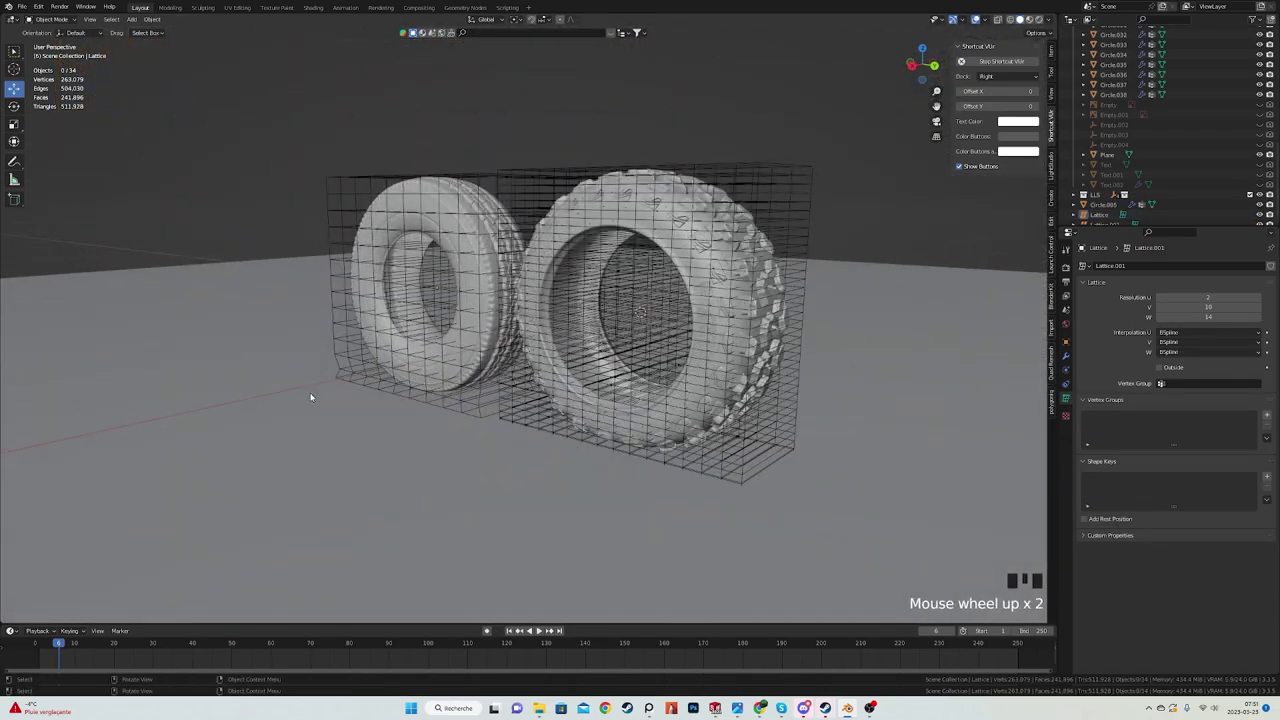
- Return to the camera view and show the tires' ground contact in rendered shading
key("KP_0")
key("z")
left_click(422, 262)
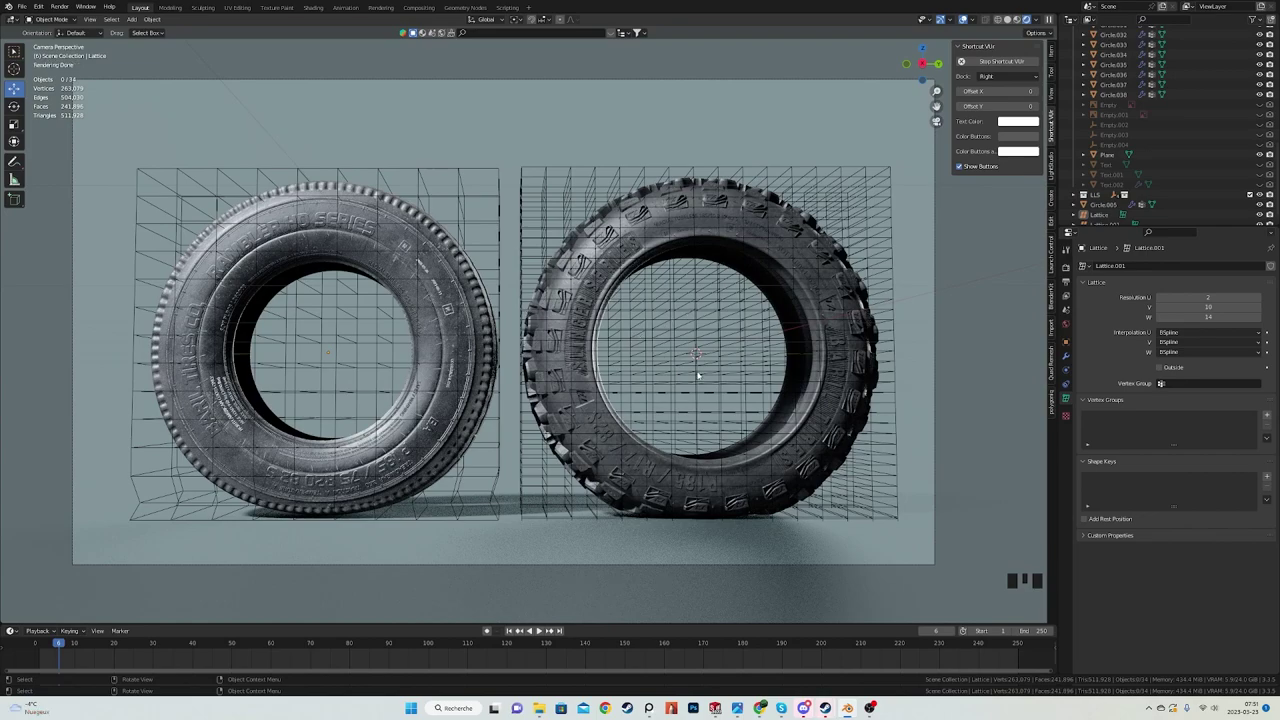
- Select the left tire together with its lattice and copy both objects for use in another file
left_click(490, 447)
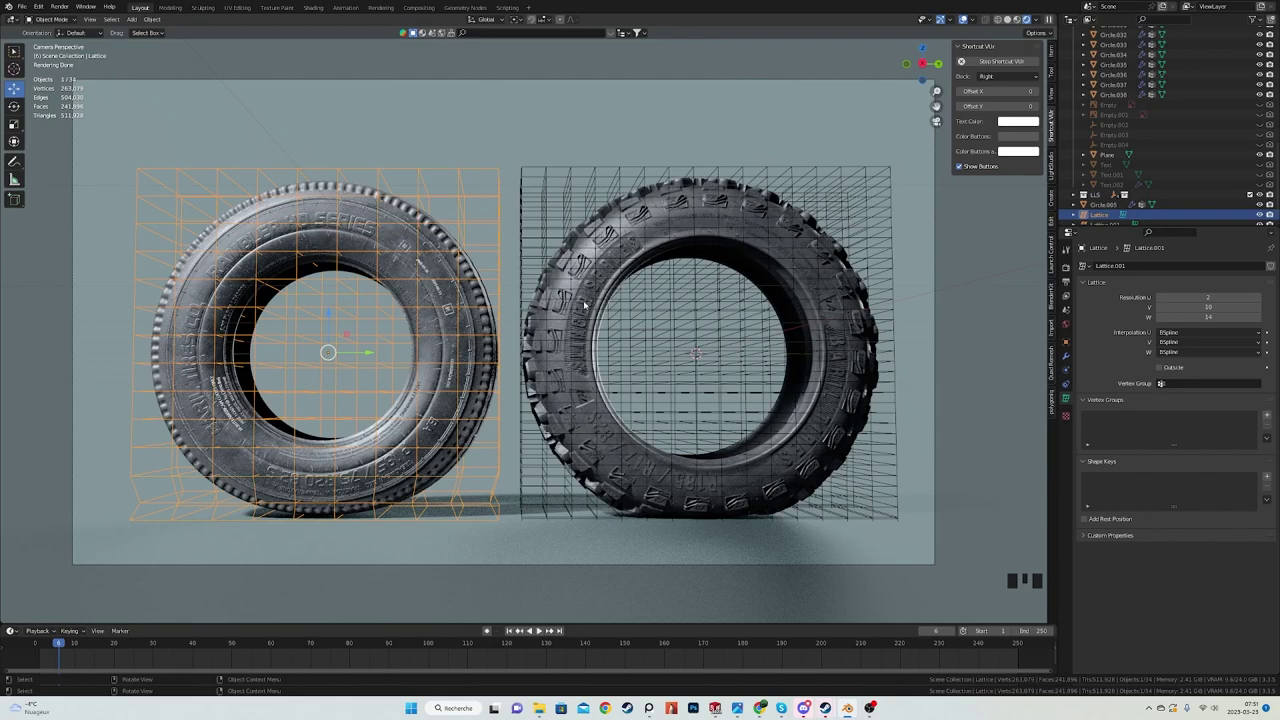
middle_click_drag(585, 305, 598, 314, "shift")
scroll(598, 314, "up", 2)
left_click(575, 303, "shift")
scroll(575, 303, "down", 2)
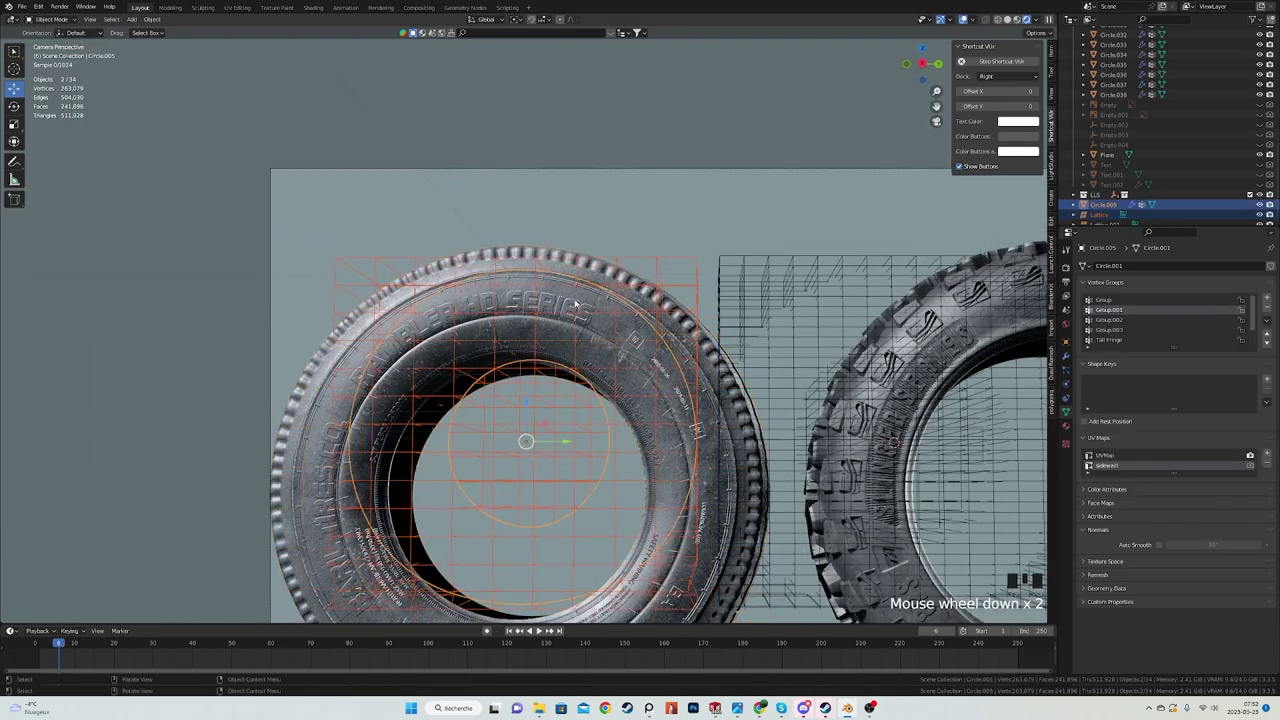
key("ctrl+c")
scroll(189, 149, "up", 1)
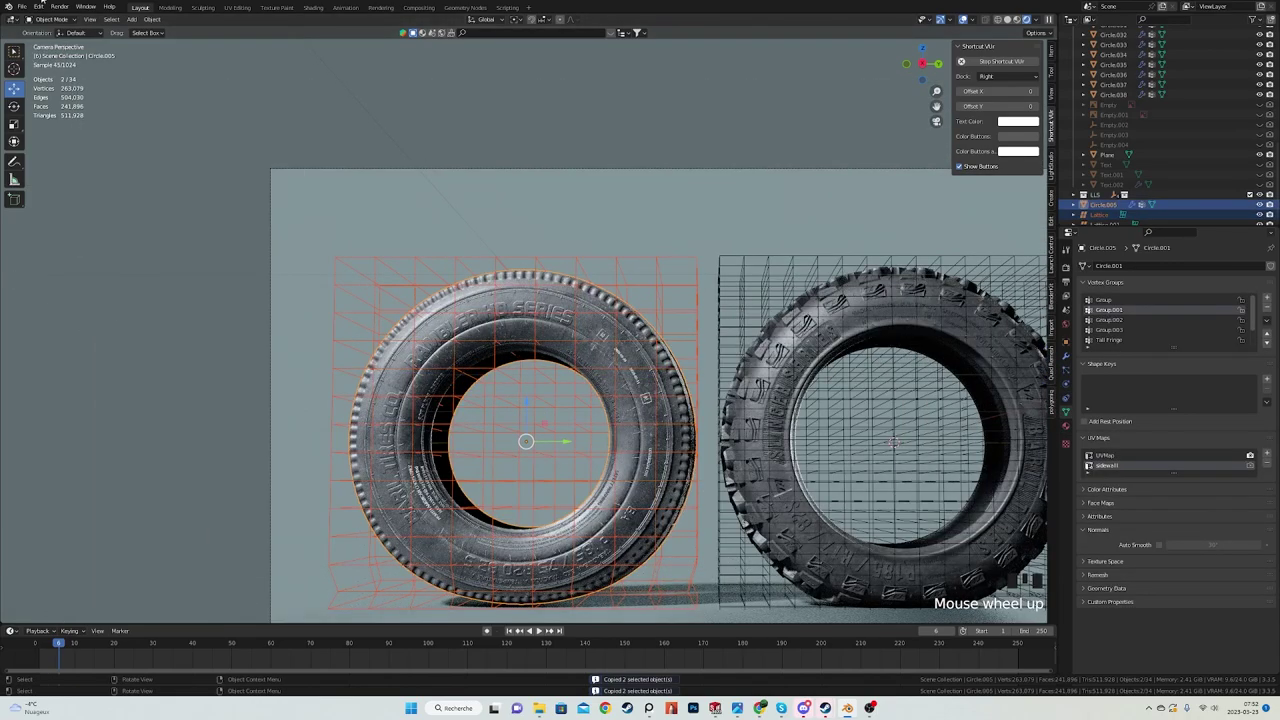
- Open the recent pickup truck project file
left_click(21, 6)
mouse_move(42, 38)
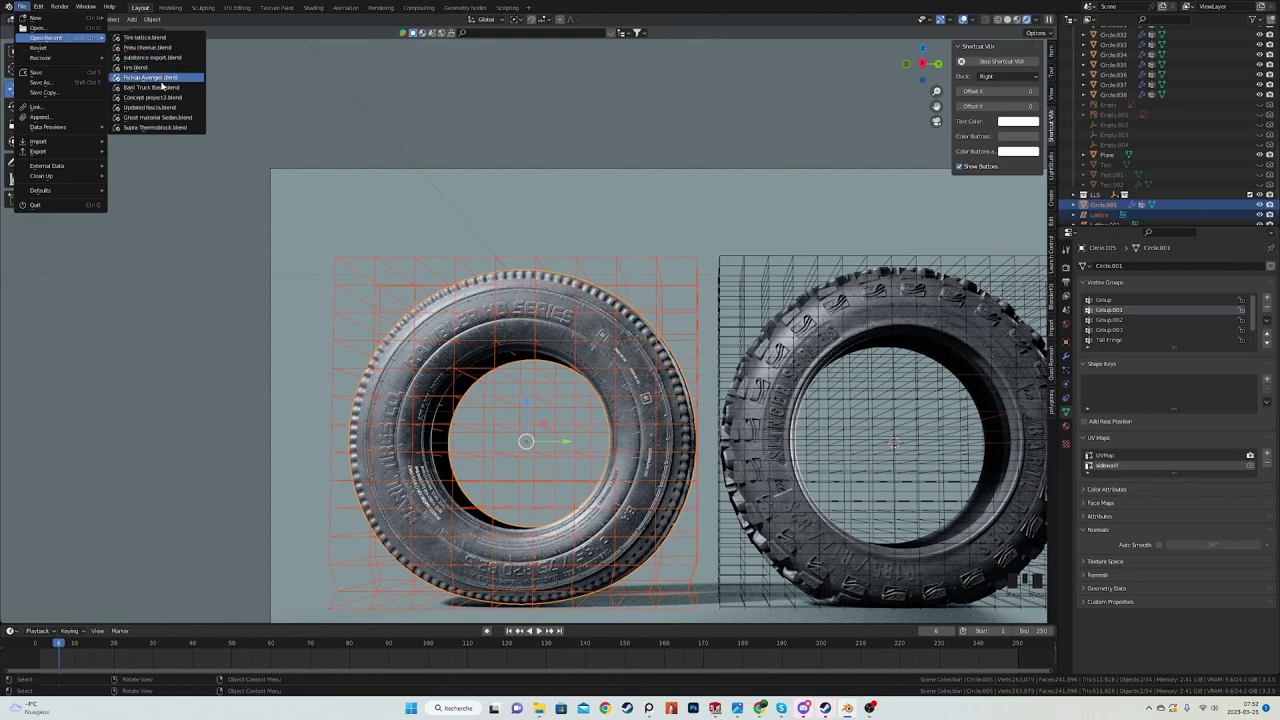
left_click(160, 87)
left_click(596, 360)
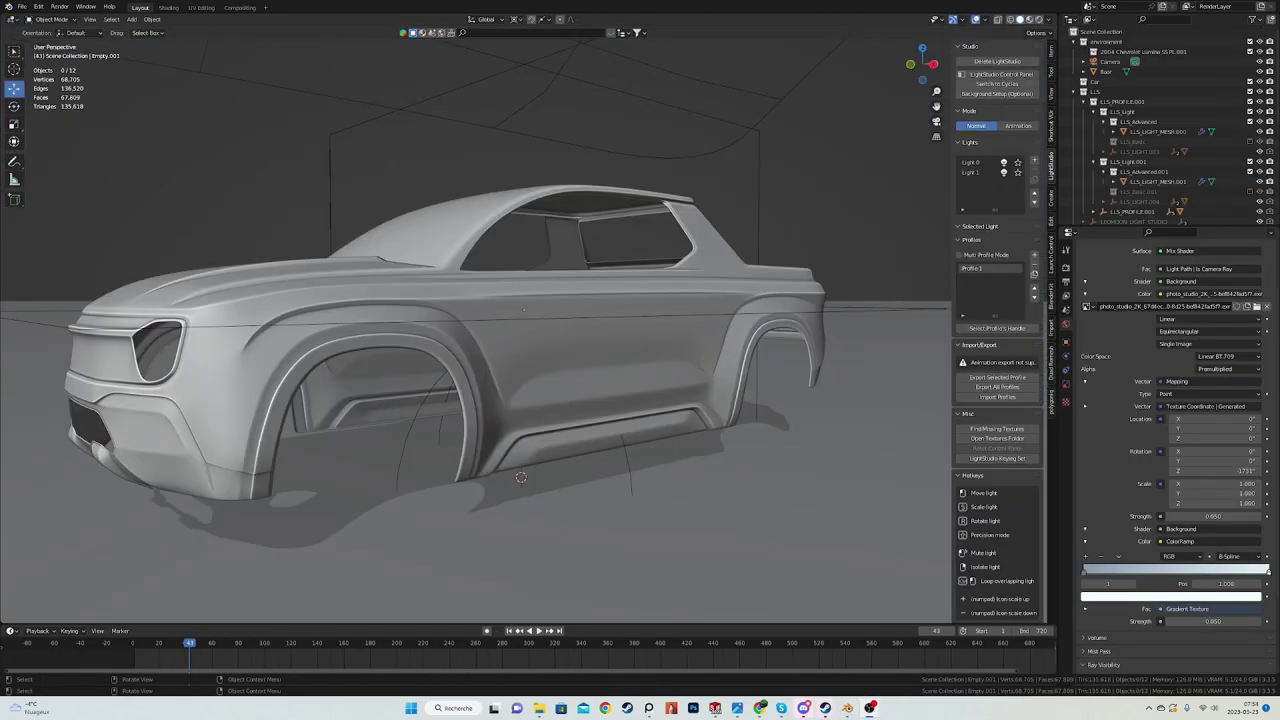
- Paste the copied tire and lattice into the truck scene and show them in wireframe from the right side view
middle_click_drag(640, 350, 534, 354)
scroll(534, 354, "down", 2)
scroll(522, 374, "up", 2)
left_click(522, 374)
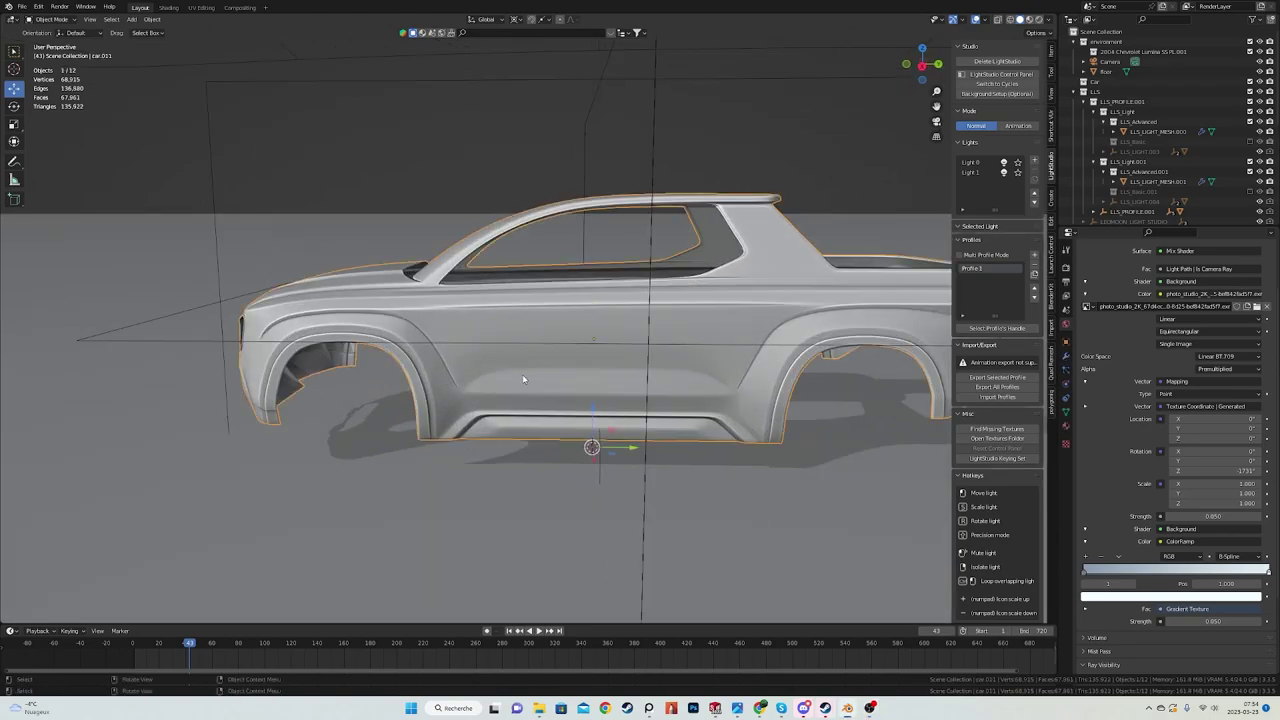
key("KP_3")
left_click(436, 170)
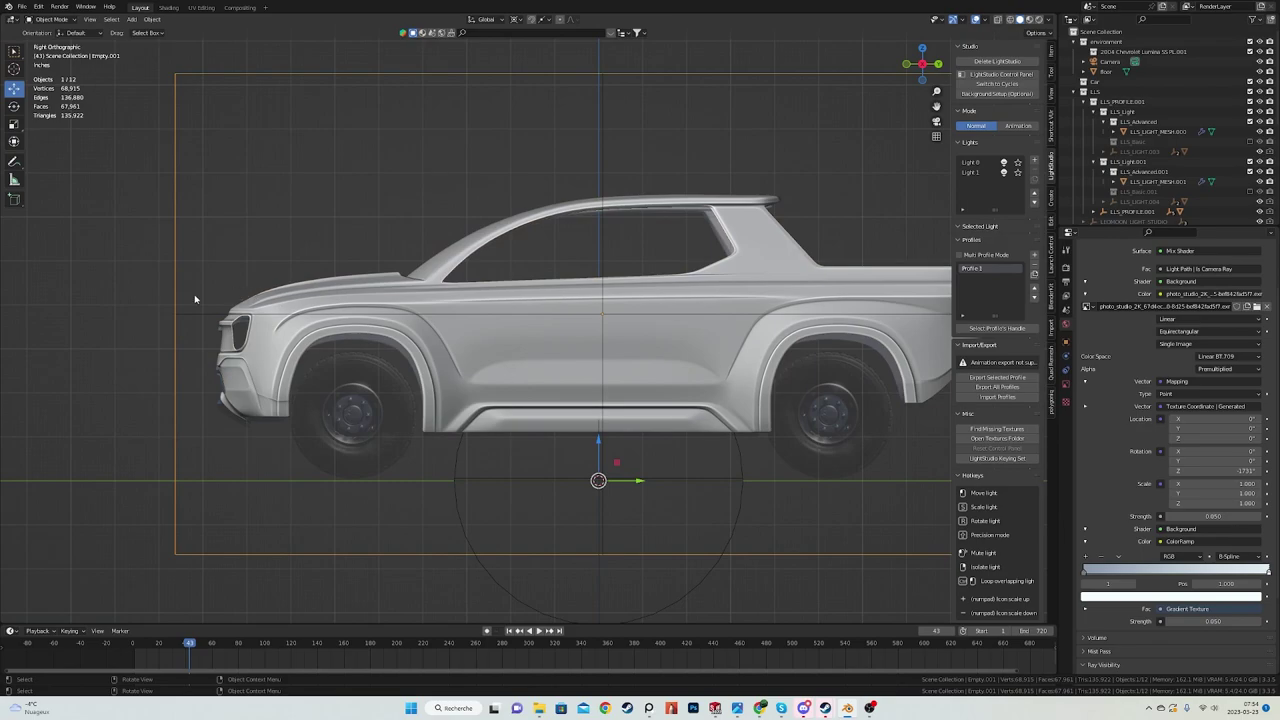
left_click(68, 314)
key("ctrl+v")
key("z")
left_click(440, 386)
- Make the lattice the active object alongside the tire and set the transform pivot point to Bounding Box Center
middle_click_drag(404, 443, 537, 256, "shift")
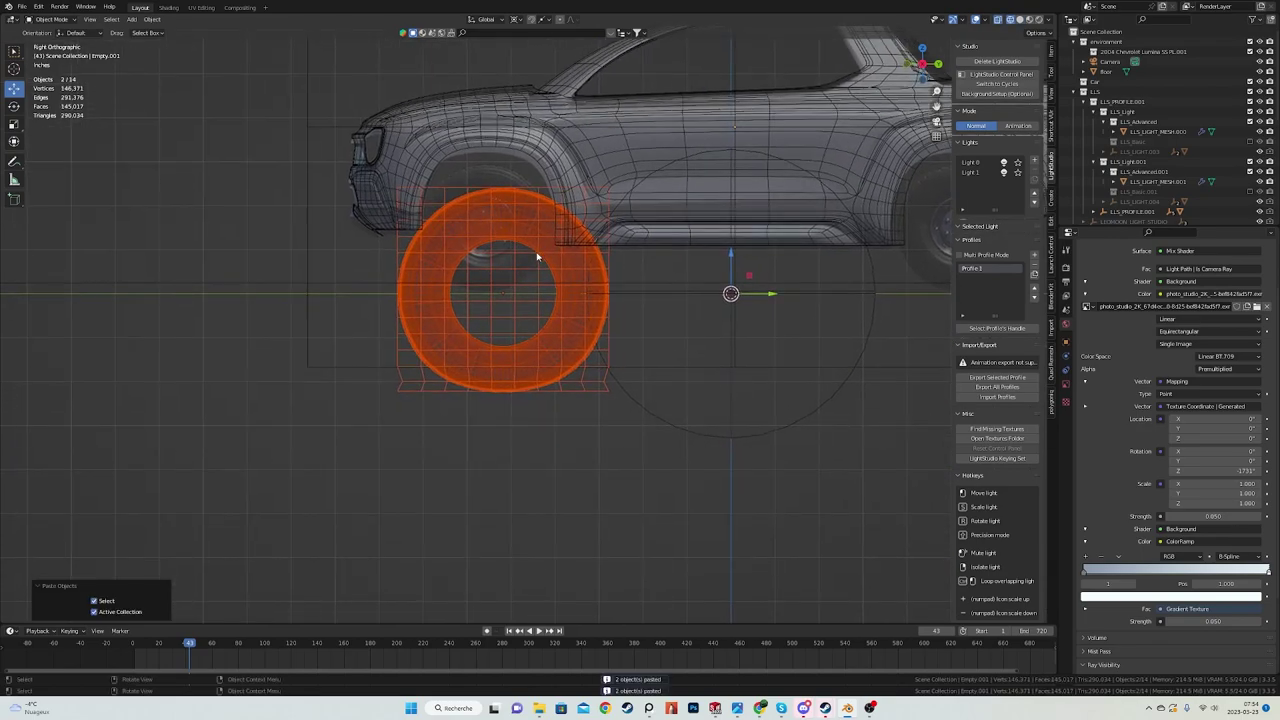
scroll(537, 258, "up", 3)
left_click(403, 437, "shift")
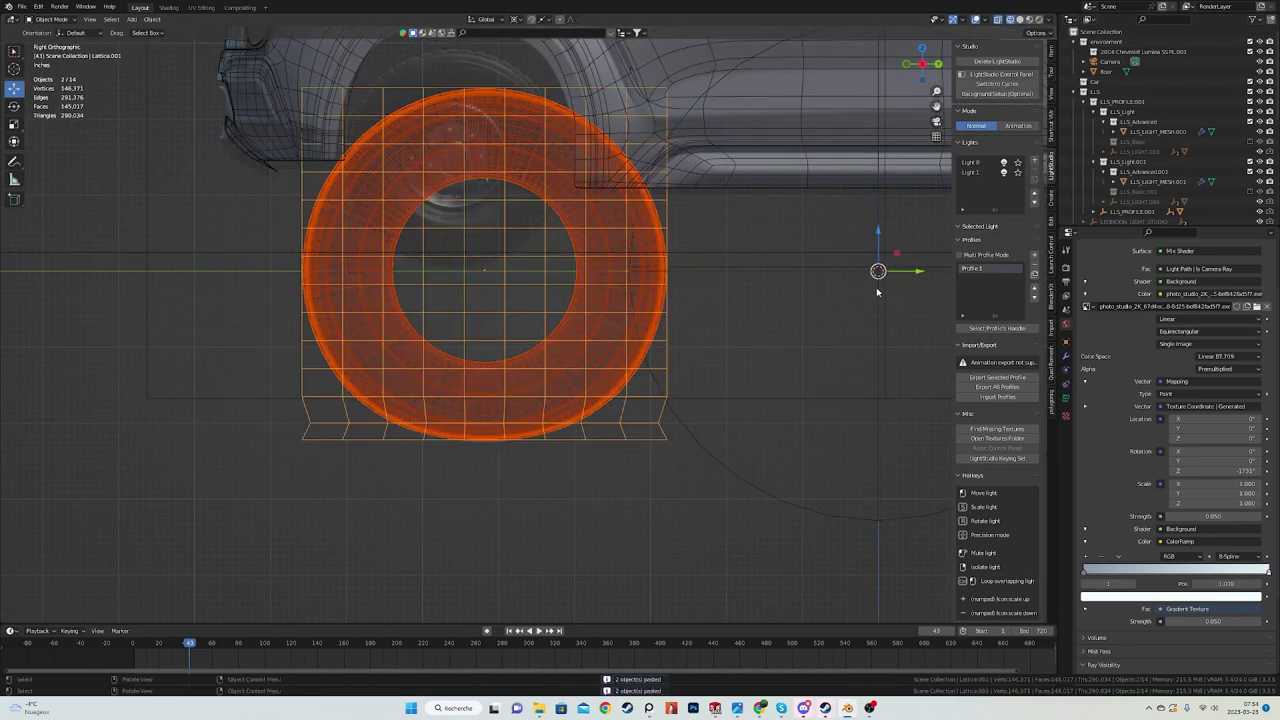
scroll(876, 291, "down", 2)
left_click(514, 19)
left_click(535, 31)
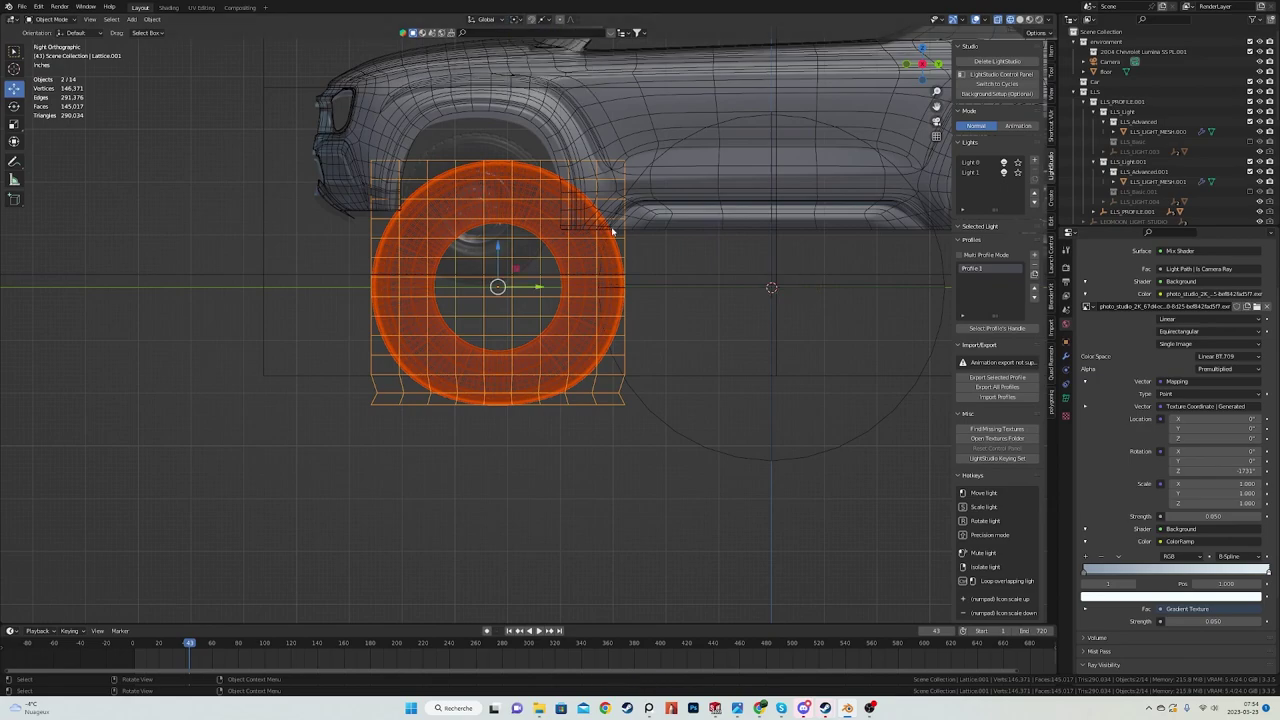
- In solid shading, scale the tire and lattice down together and position them in the truck's front wheel arch
middle_click_drag(615, 228, 583, 423, "shift")
scroll(583, 423, "up", 3)
key("z")
left_click(676, 430)
key("s")
left_click(587, 462)
key("g")
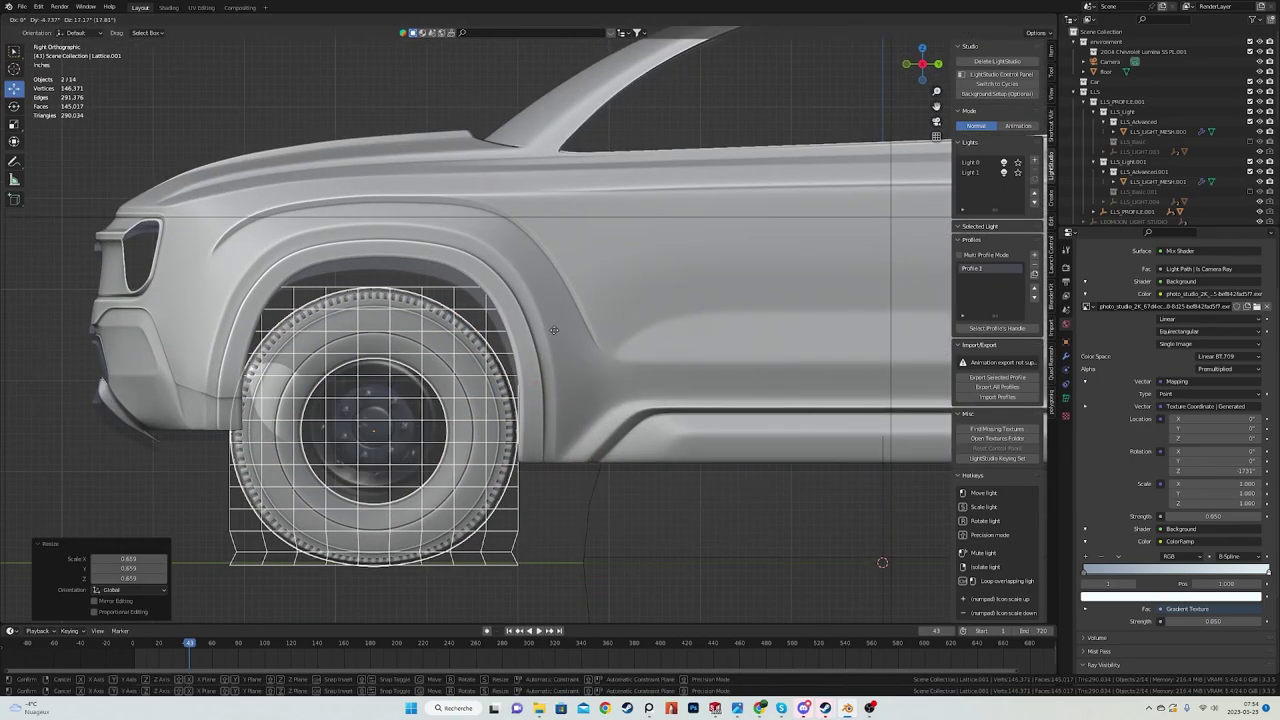
left_click(561, 320)
key("s")
left_click(542, 331)
- Move the tire and lattice about 39 inches along the X axis, out to the truck's side
middle_click_drag(356, 308, 411, 346)
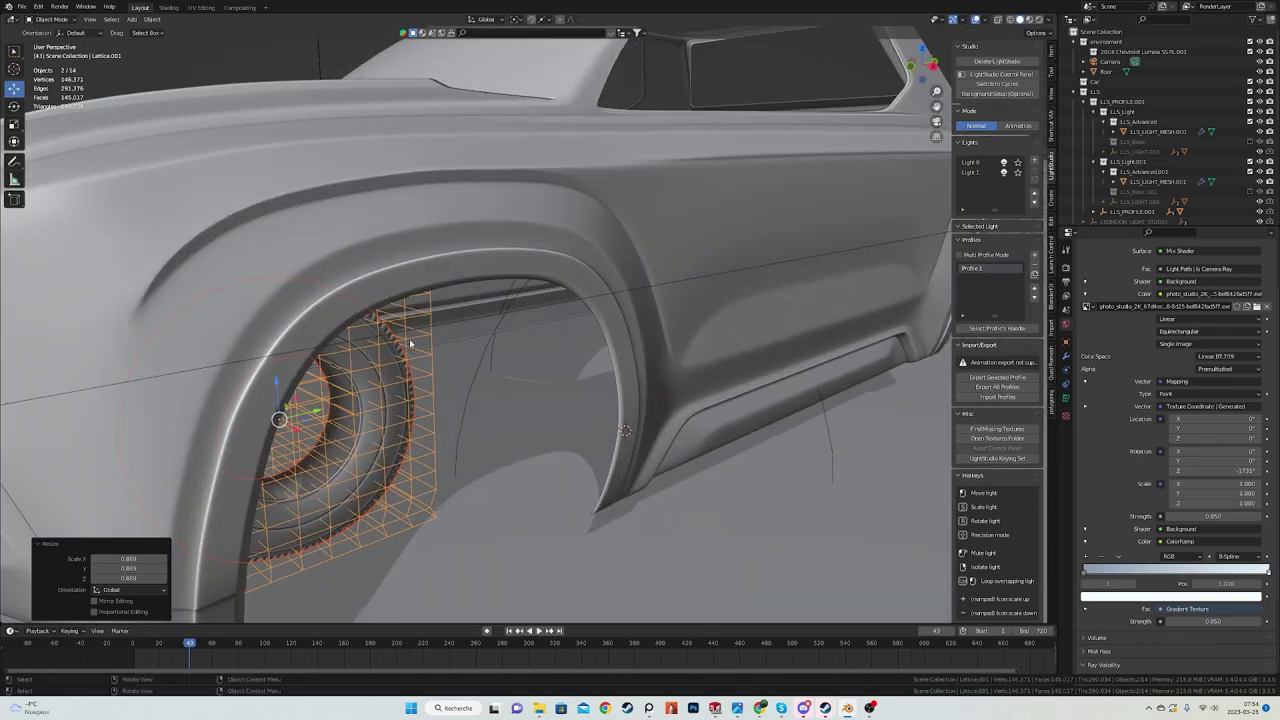
scroll(411, 346, "down", 5)
key("g")
key("x")
left_click(483, 414)
scroll(483, 414, "up", 2)
scroll(490, 390, "up", 5)
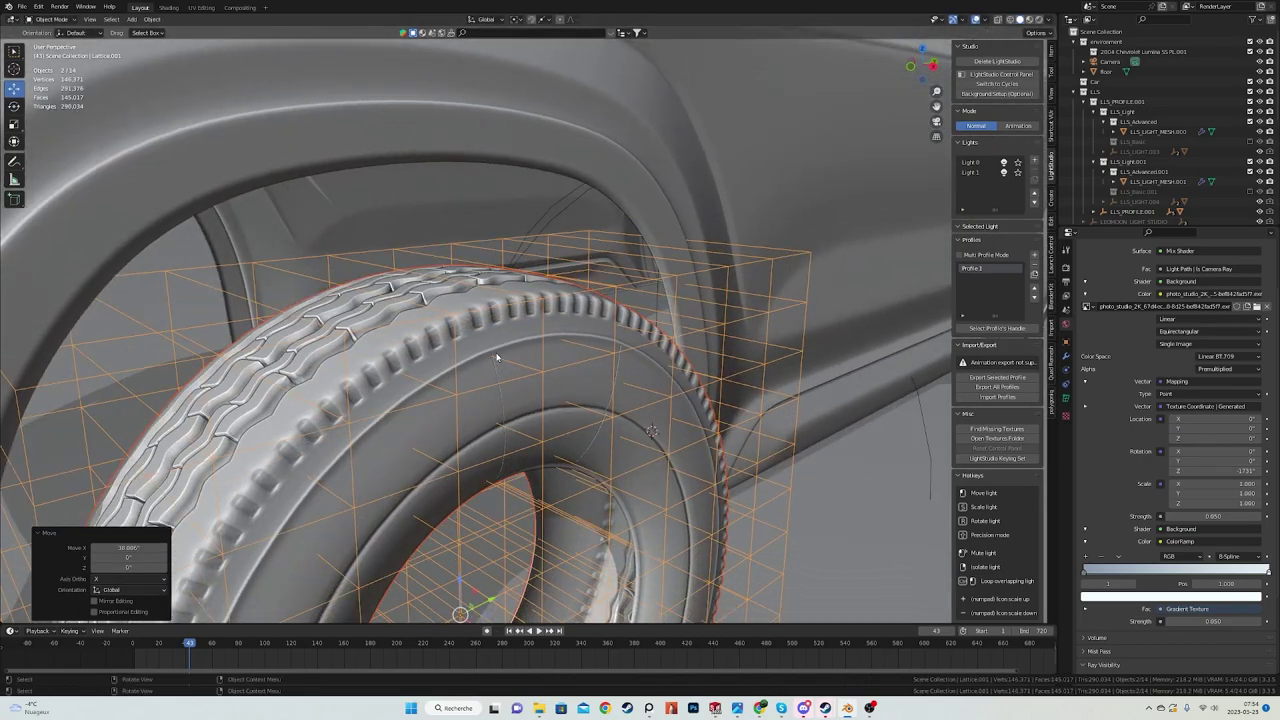
scroll(459, 368, "down", 5)
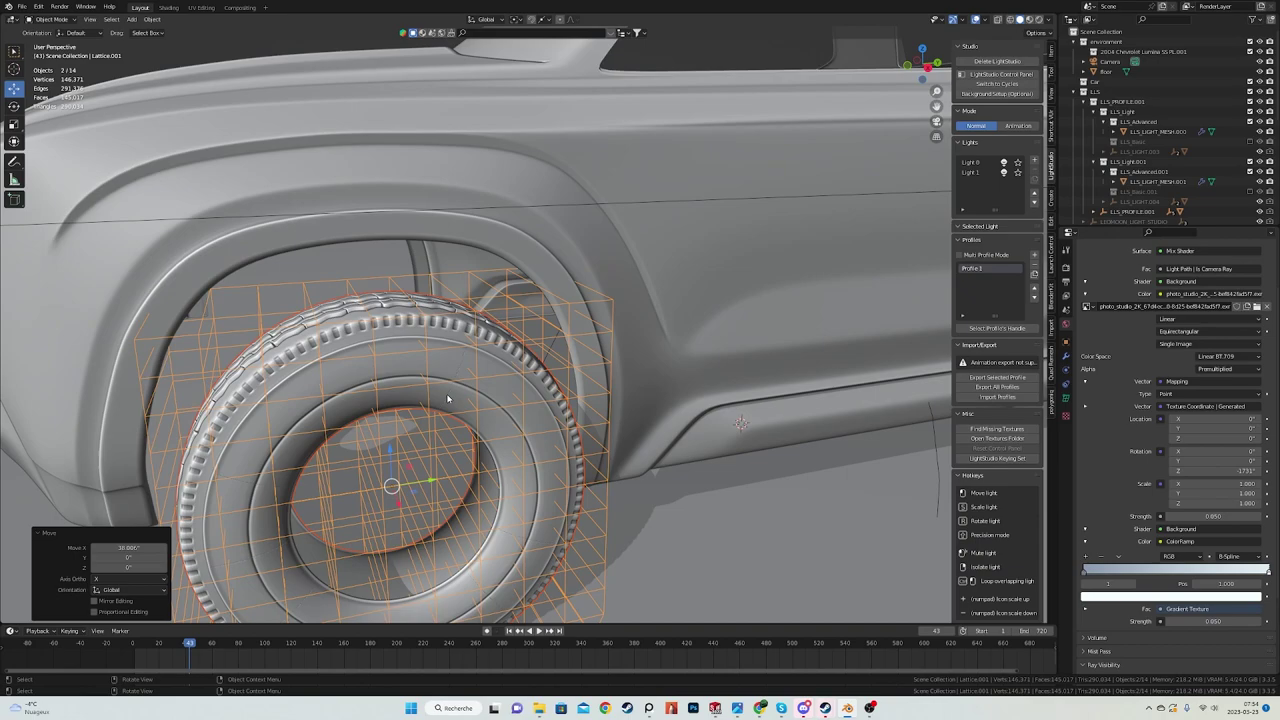
scroll(473, 382, "down", 3)
middle_click_drag(473, 382, 575, 344)
scroll(455, 344, "up", 2)
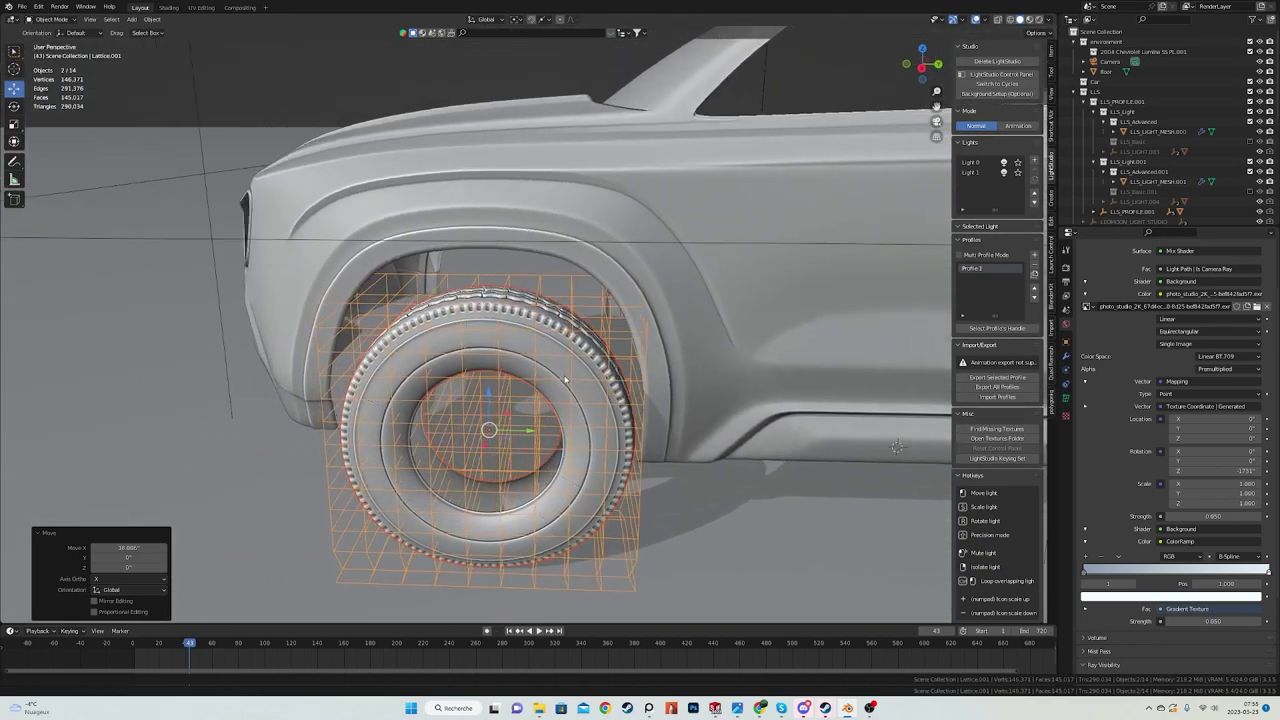
scroll(575, 344, "up", 2)
- Parent the lattice to the tire as an Object parent with the transform kept
key("KP_3")
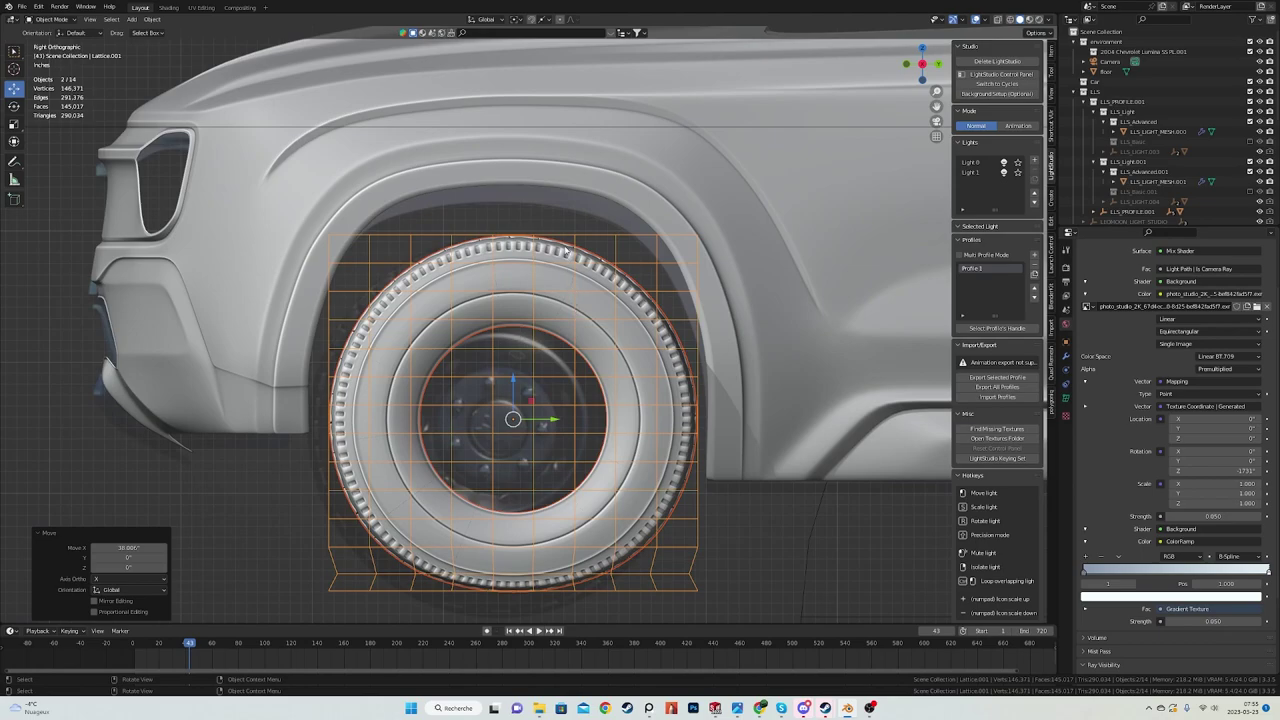
scroll(540, 270, "up", 3)
left_click(497, 296, "shift")
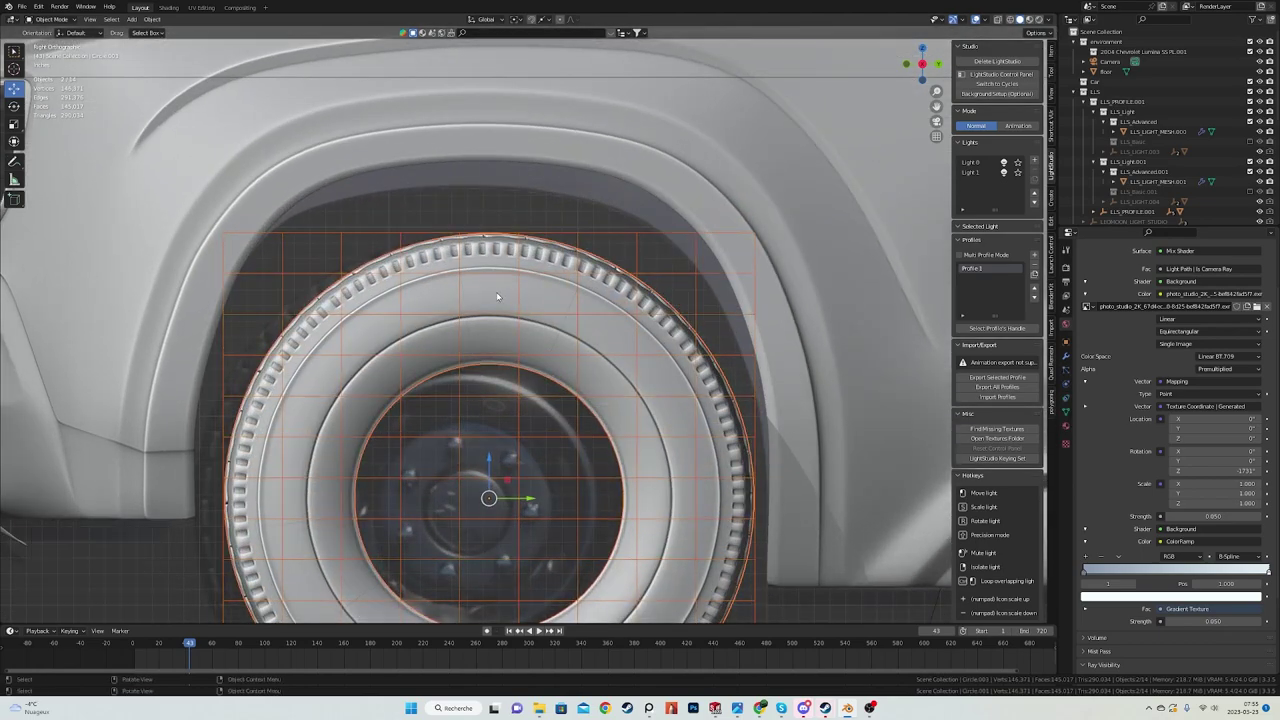
key("ctrl+p")
left_click(497, 293)
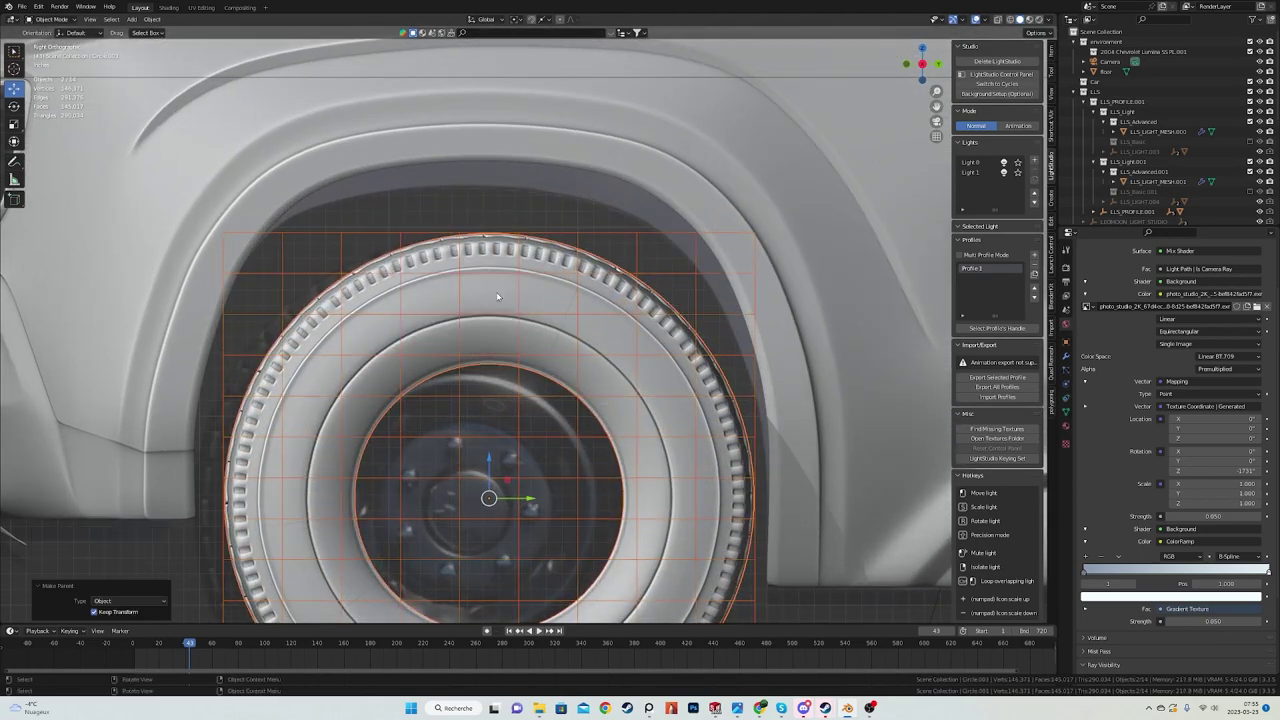
- Try rotating the lattice on its own about the X axis to test how it affects the tire
left_click(587, 233)
scroll(590, 260, "down", 5)
scroll(603, 372, "up", 4)
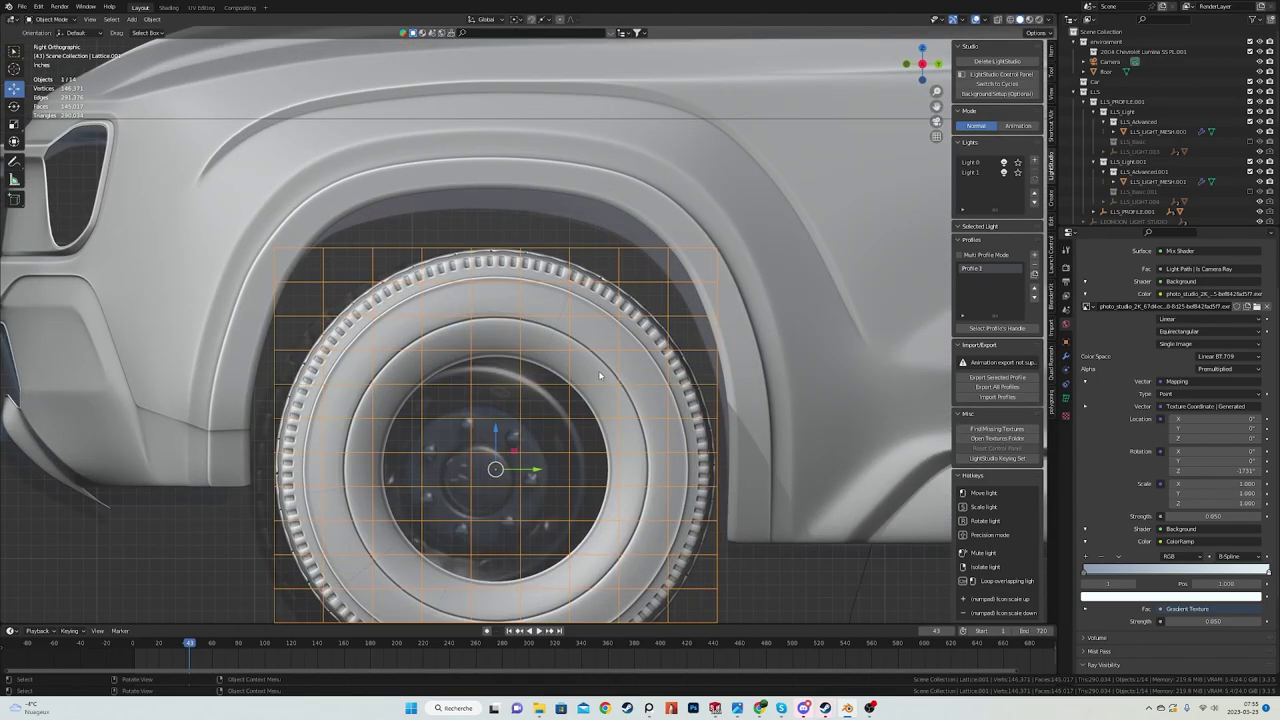
scroll(600, 376, "down", 3)
scroll(644, 401, "up", 5)
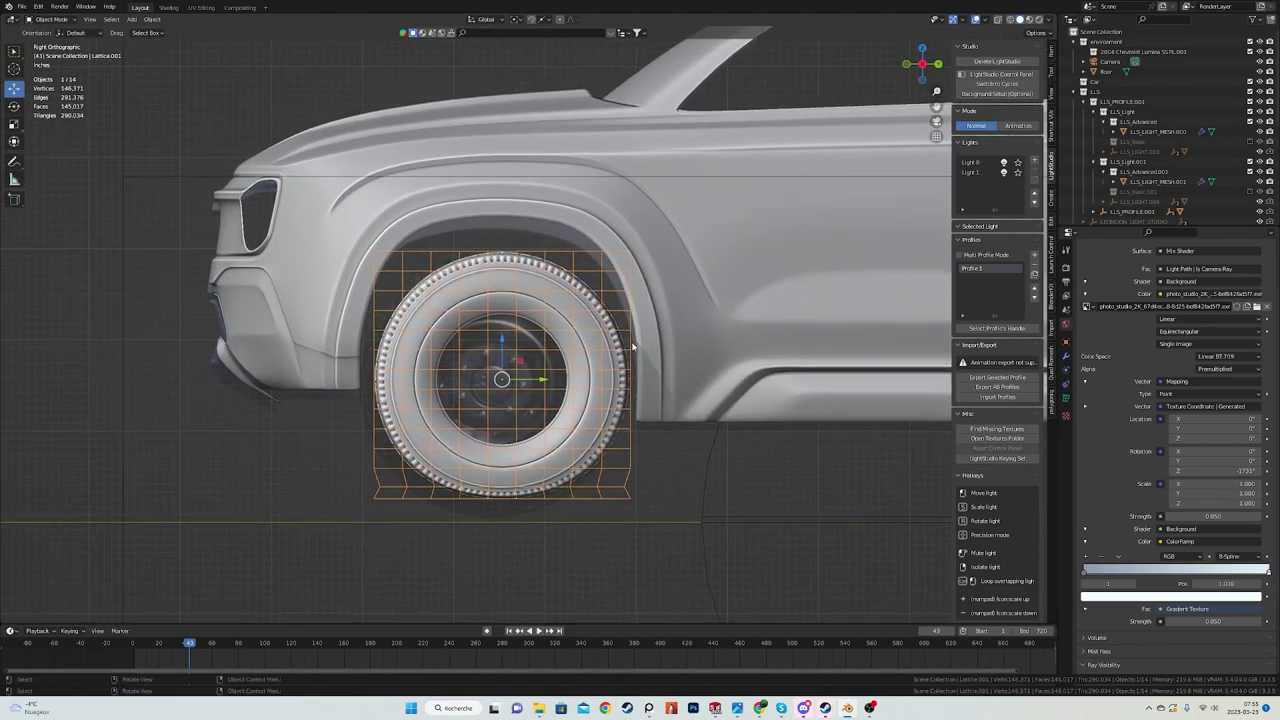
key("r")
key("x")
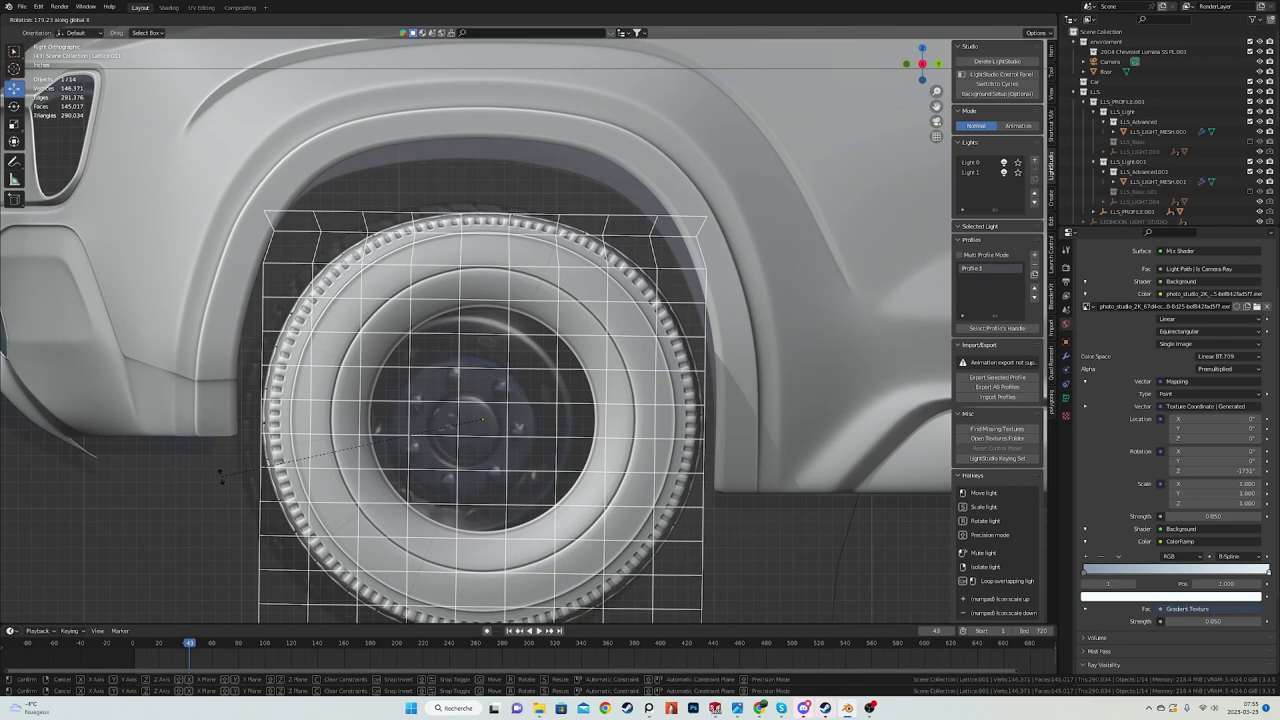
left_click(222, 477)
scroll(484, 271, "down", 2)
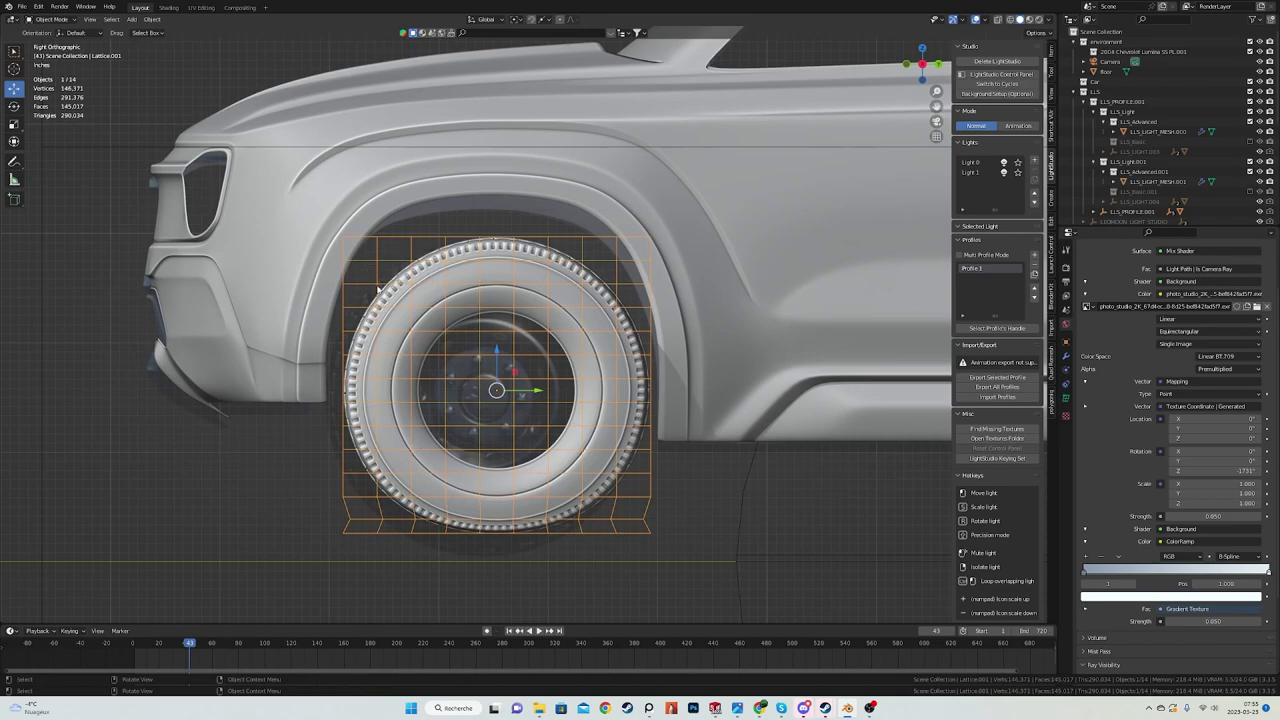
key("r")
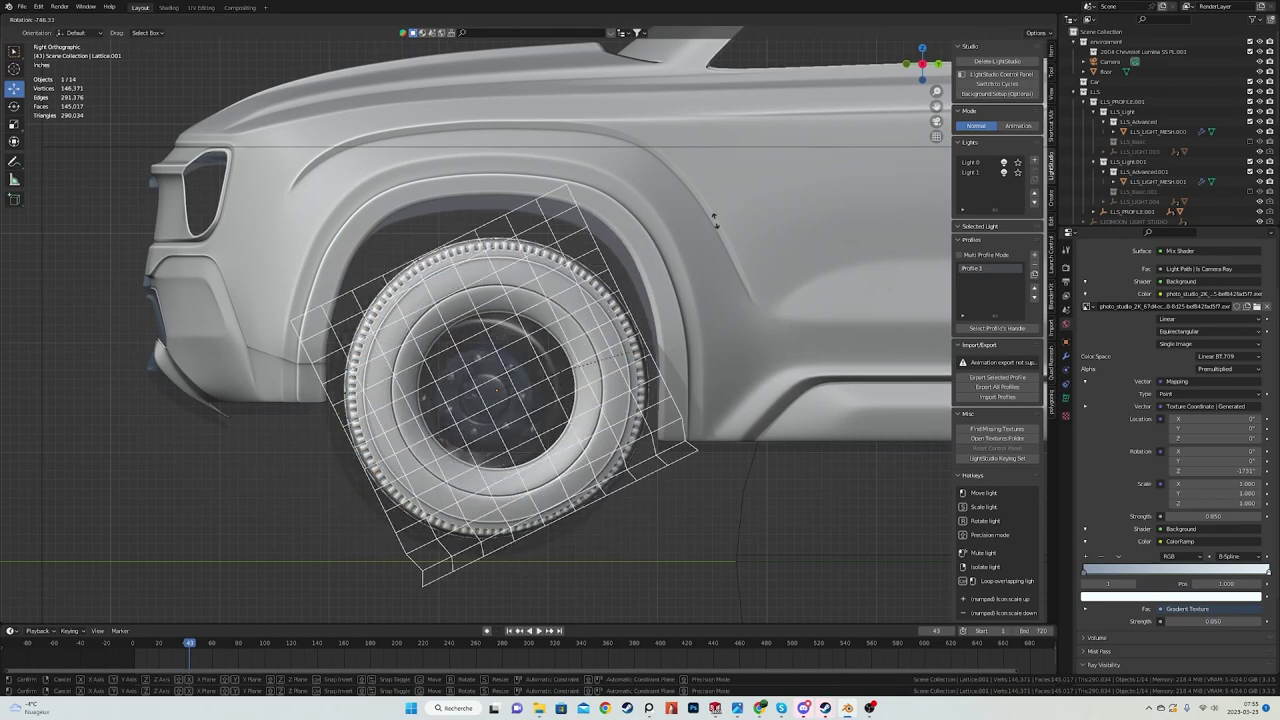
right_click(860, 630)
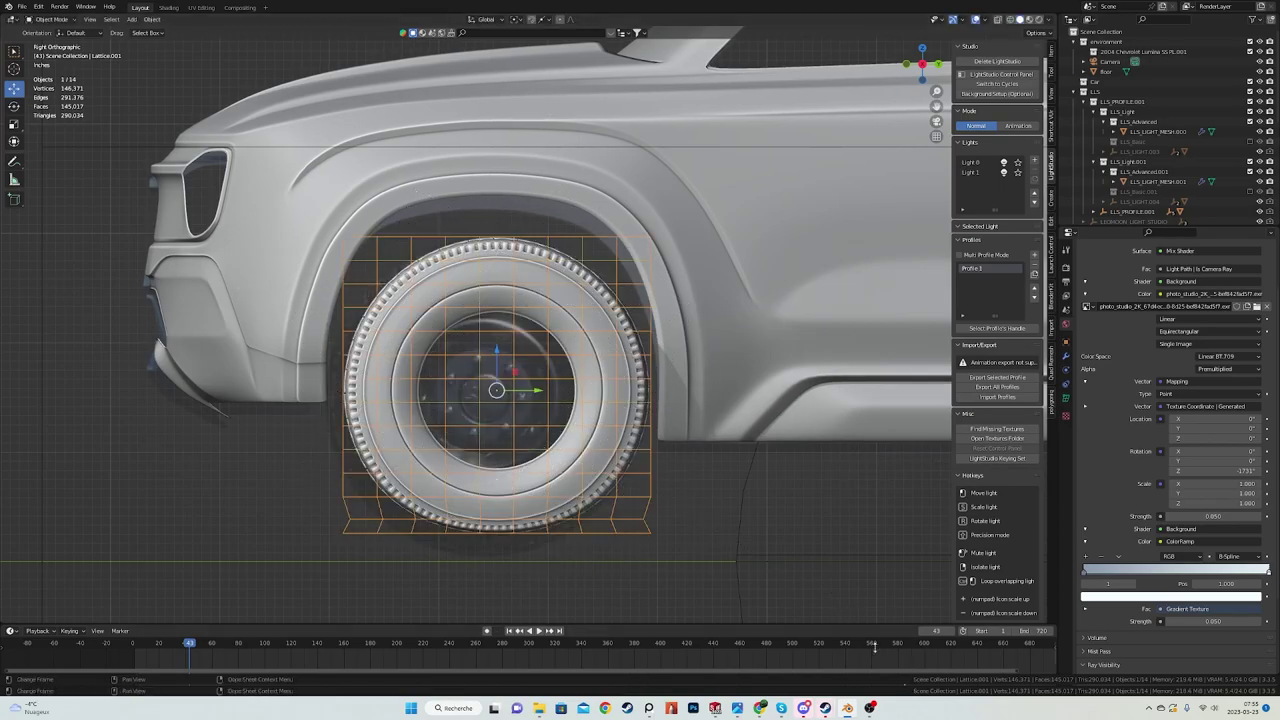
- Select the tire together with its lattice and move both about 6.6 inches inward along the X axis
scroll(520, 340, "down", 3)
middle_click_drag(450, 330, 601, 331)
left_click(601, 333, "shift")
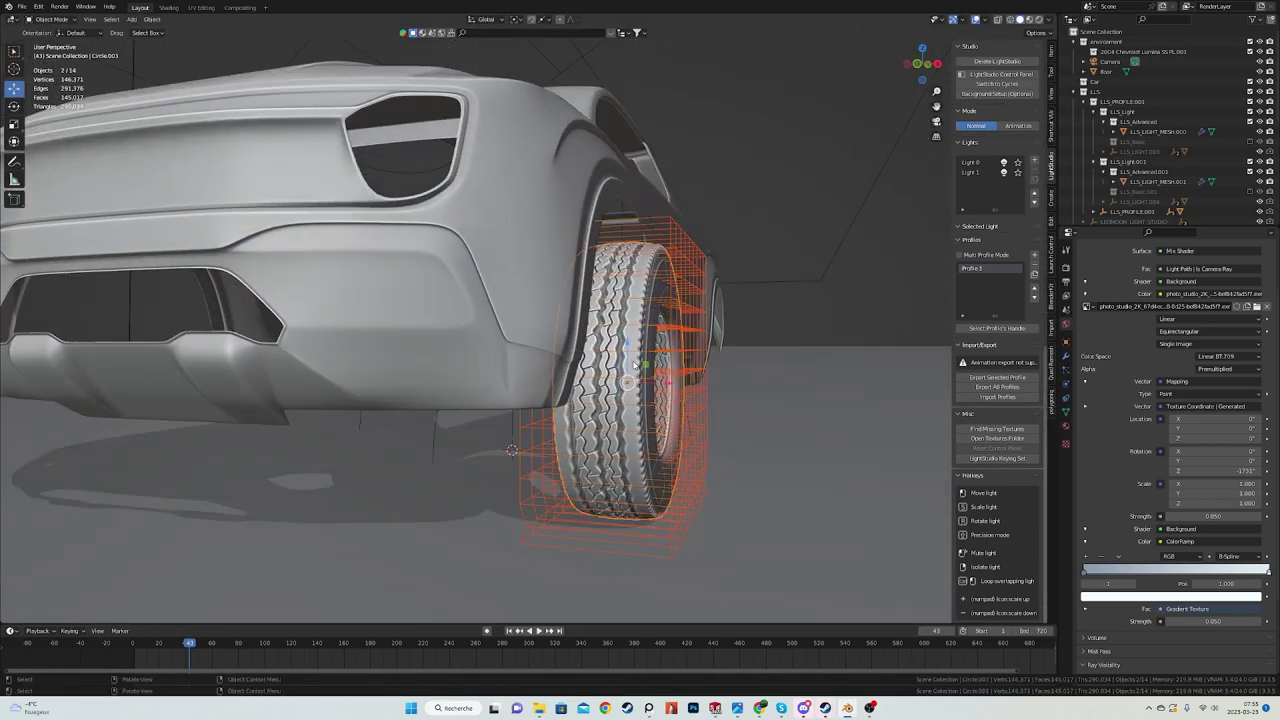
key("KP_1")
key("g")
key("x")
left_click(584, 366)
key("KP_3")
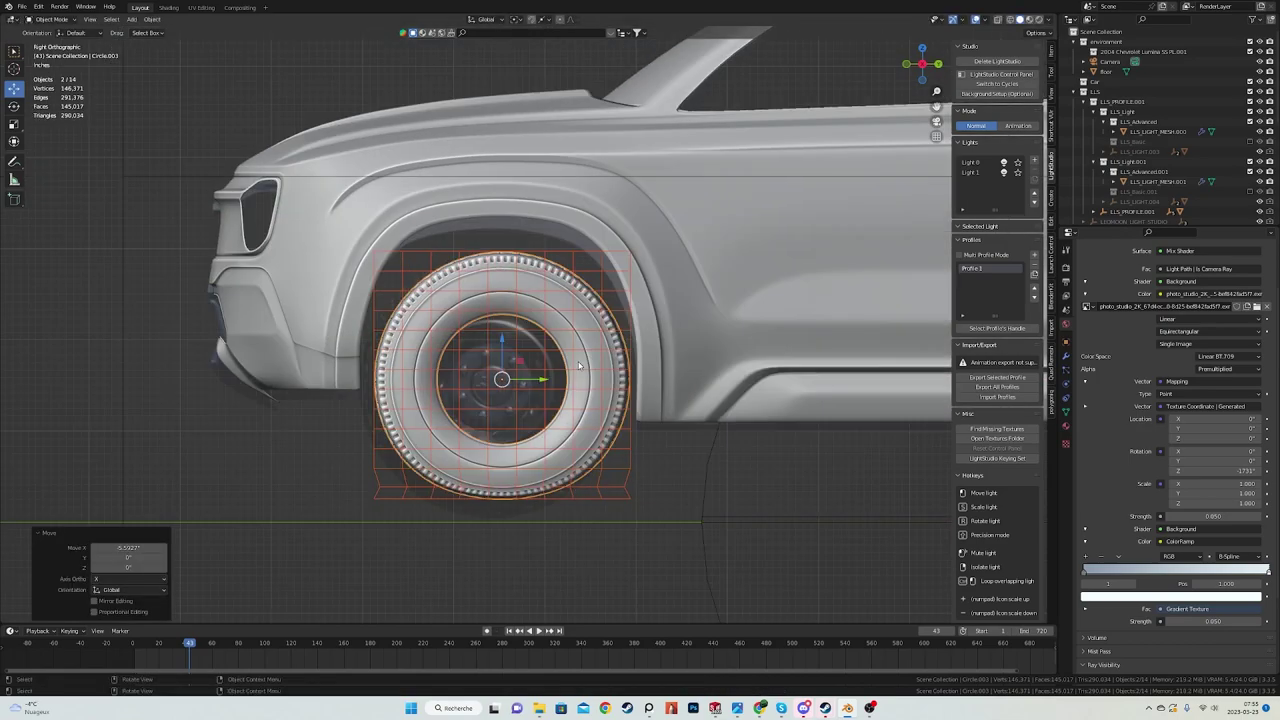
- Create a linked duplicate of the tire and lattice and move it along Y into the rear wheel arch
scroll(584, 366, "down", 5)
scroll(584, 366, "up", 3)
middle_click_drag(781, 317, 553, 394, "shift")
key("shift+d")
scroll(548, 378, "down", 2)
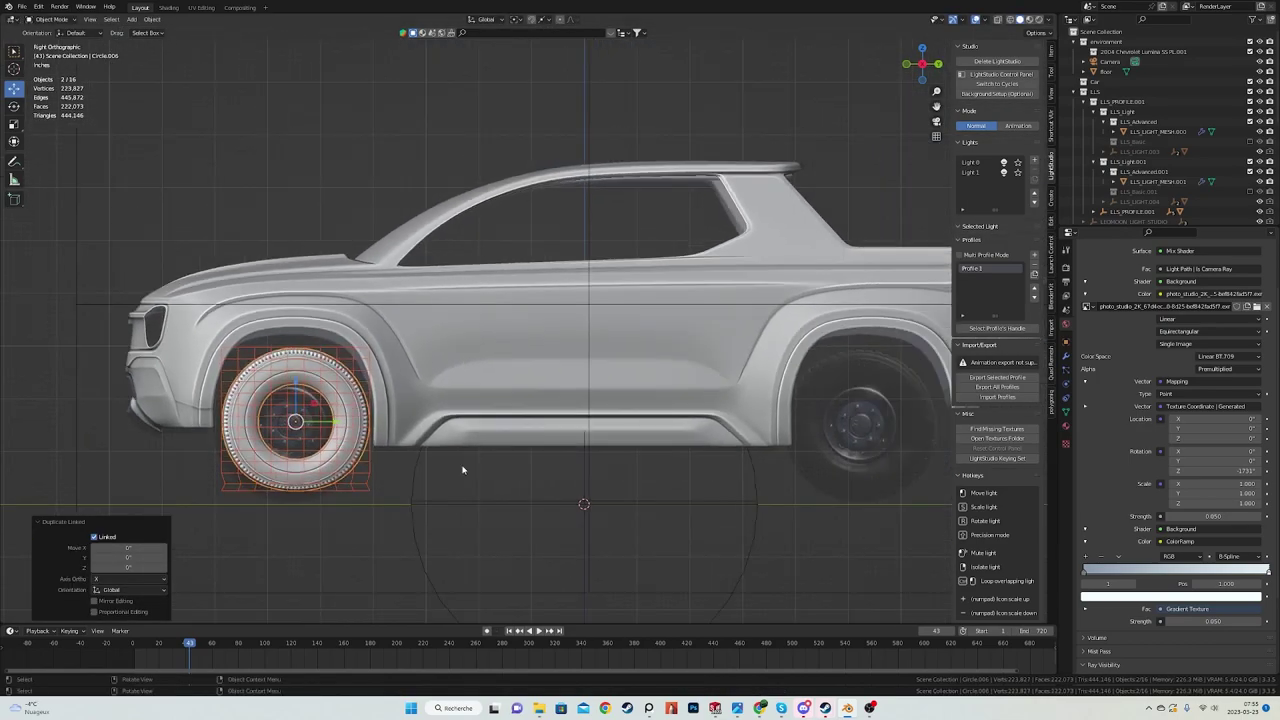
key("alt+d")
key("y")
left_click(760, 489)
middle_click_drag(629, 473, 603, 467, "shift")
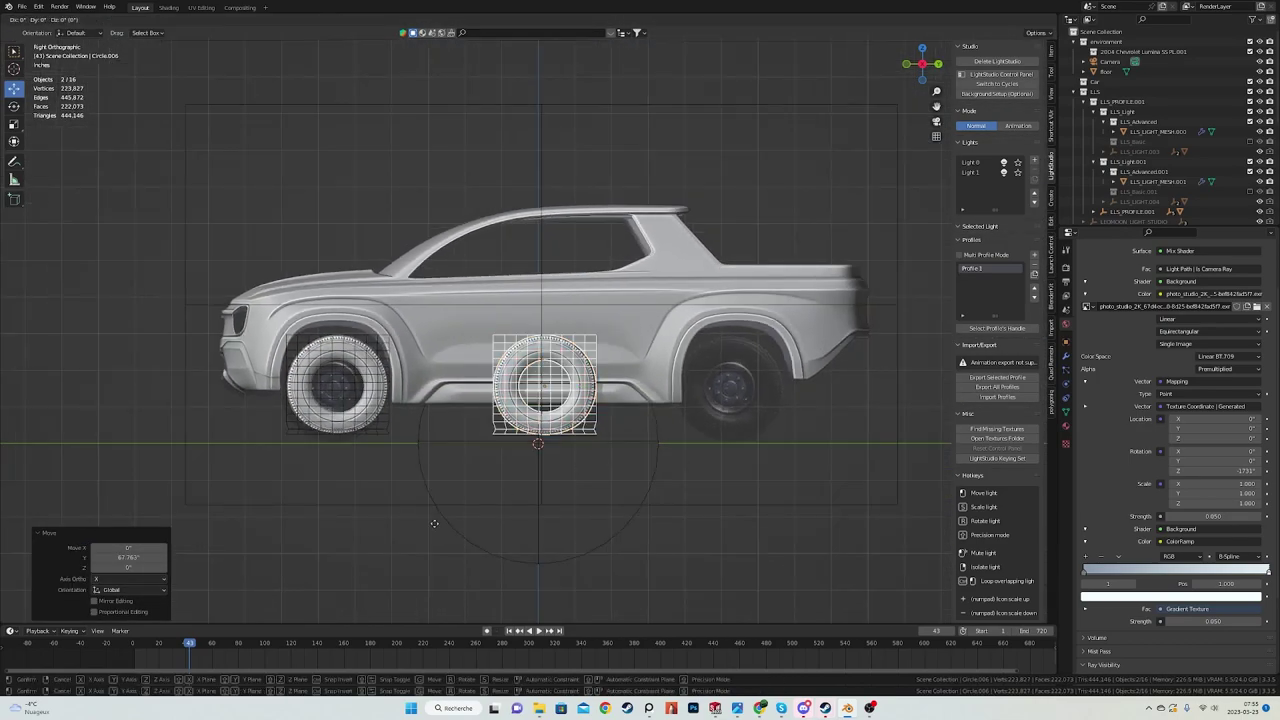
left_click(630, 530)
scroll(502, 482, "up", 2)
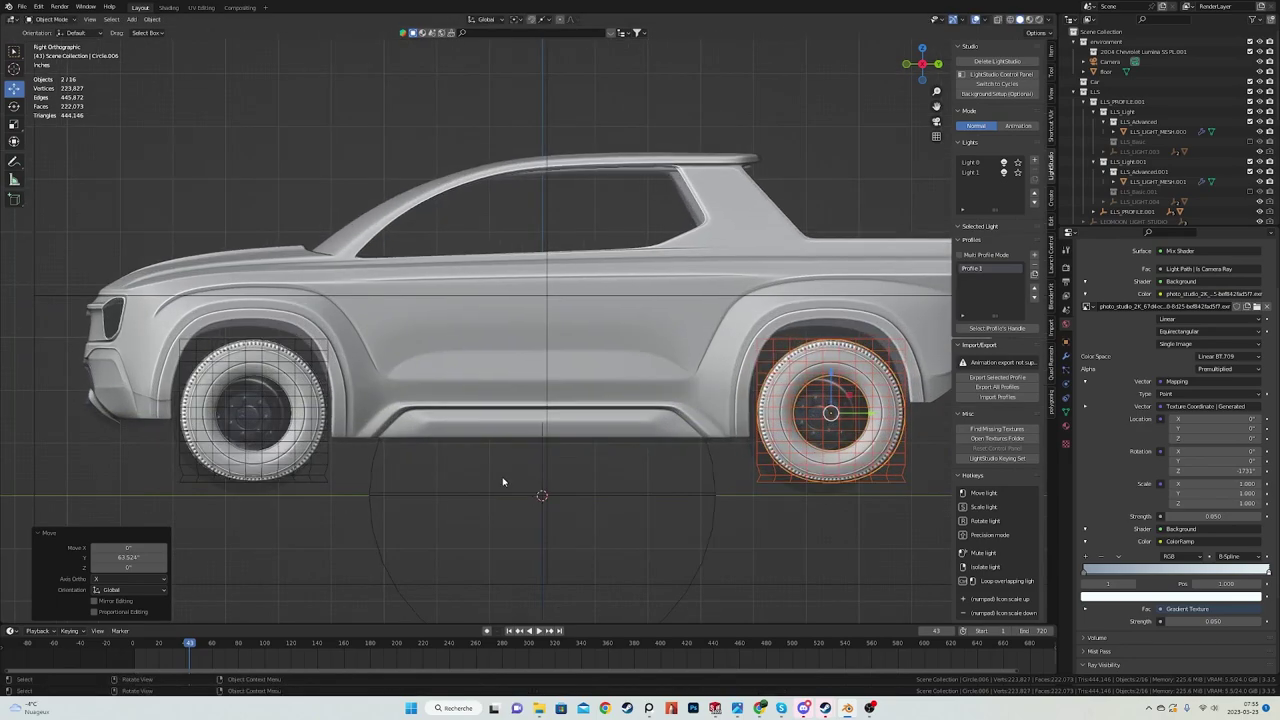
- Add the front tire and lattice to the selection and set the transform pivot point to 3D Cursor
middle_click_drag(502, 482, 342, 409)
left_click(281, 360, "shift")
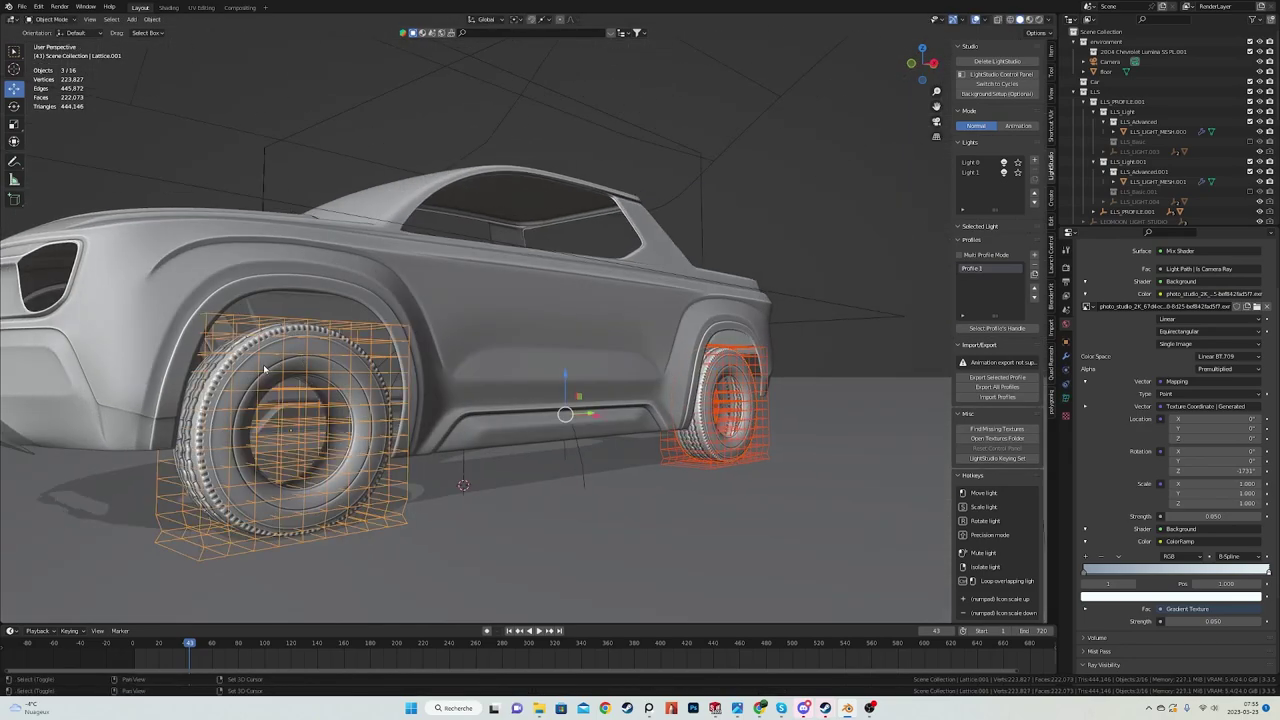
left_click(265, 368, "shift")
middle_click_drag(283, 343, 415, 400)
scroll(420, 398, "down", 4)
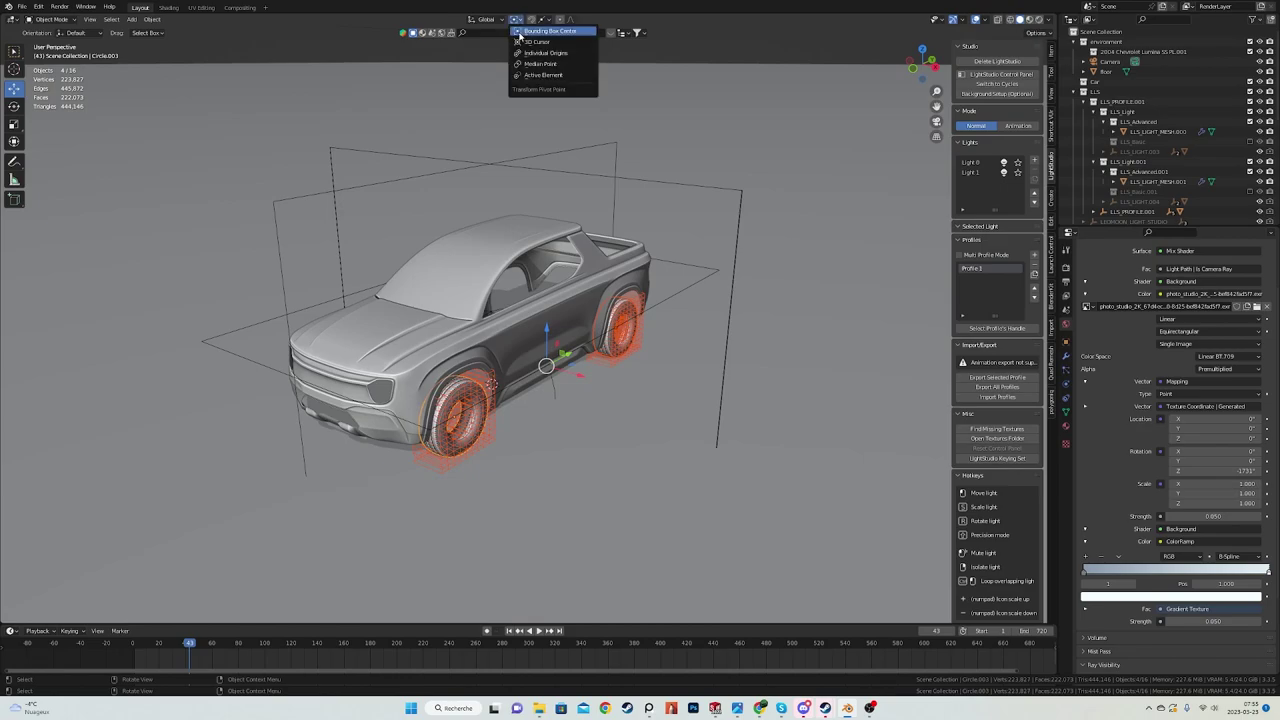
middle_click_drag(531, 90, 669, 329)
middle_click_drag(474, 397, 826, 394)
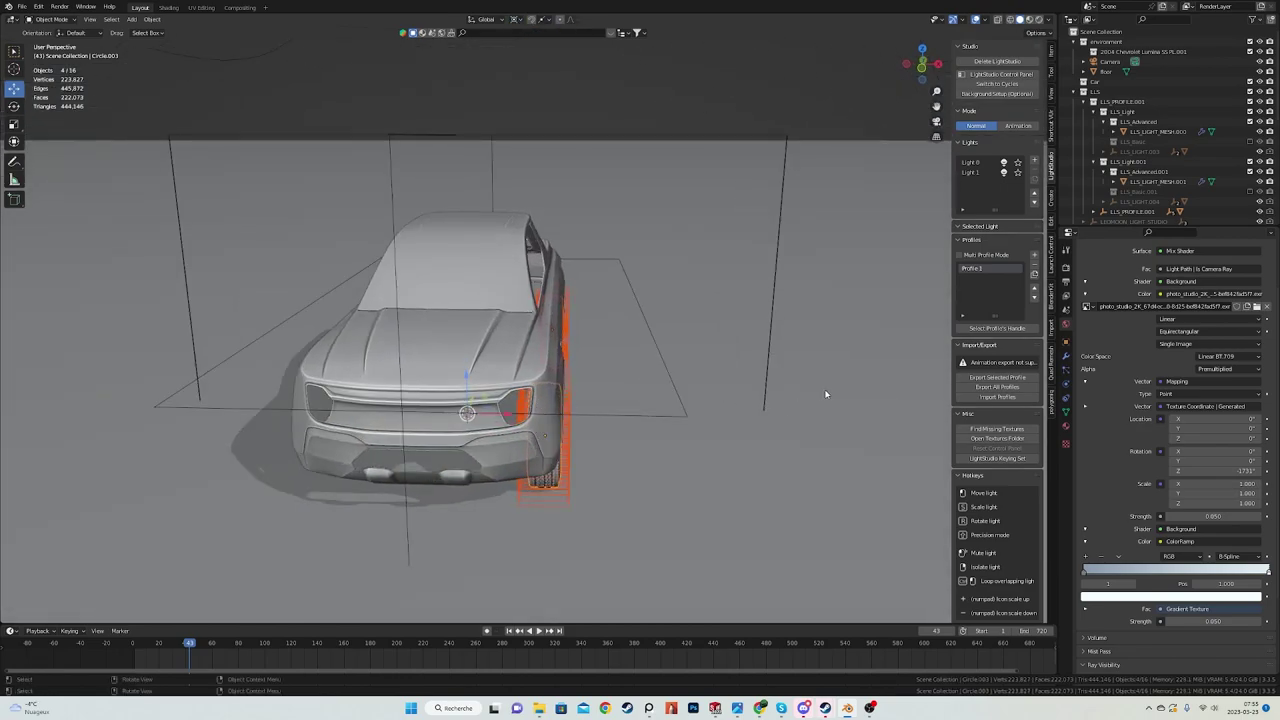
- Make linked duplicates of both tires and lattices and mirror them to the truck's opposite side by scaling -1 along X
key("alt+d")
type("s")
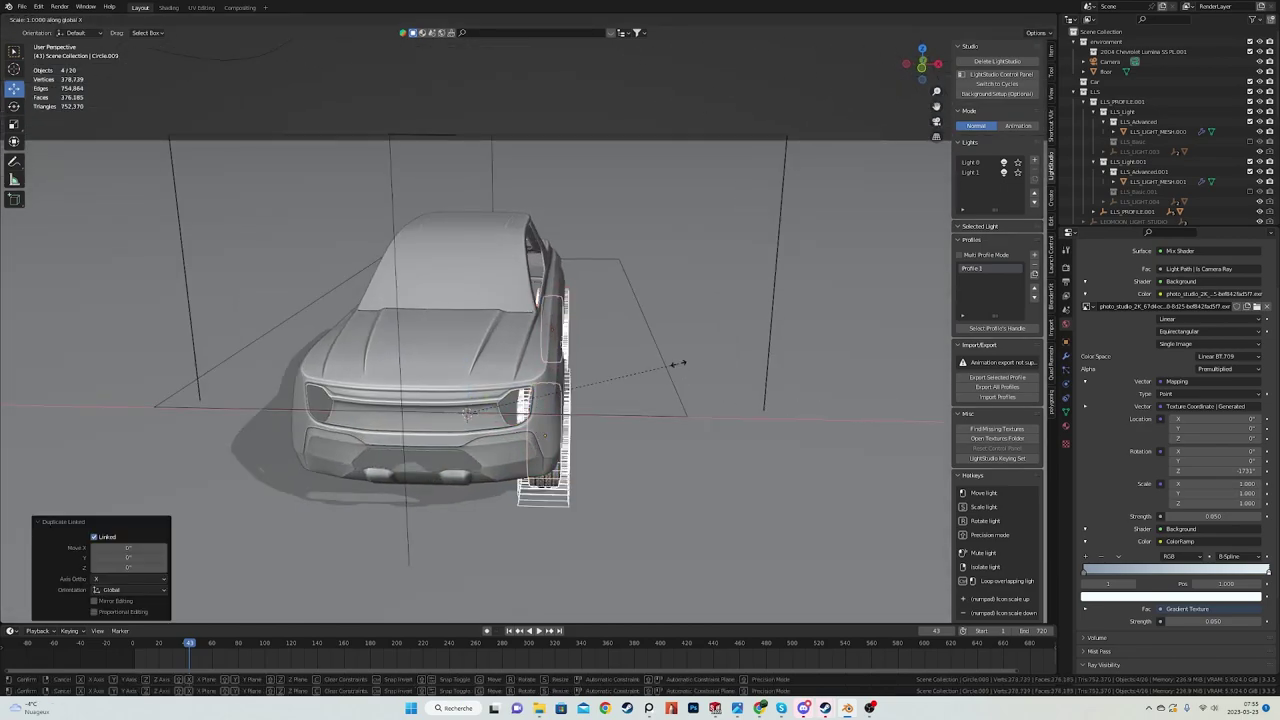
type("-1")
key("Return")
middle_click_drag(651, 371, 507, 407)
- Clear the selection and show the truck from the camera view in rendered shading
key("alt+a")
scroll(703, 385, "up", 1)
key("KP_0")
key("z")
left_click(521, 300)
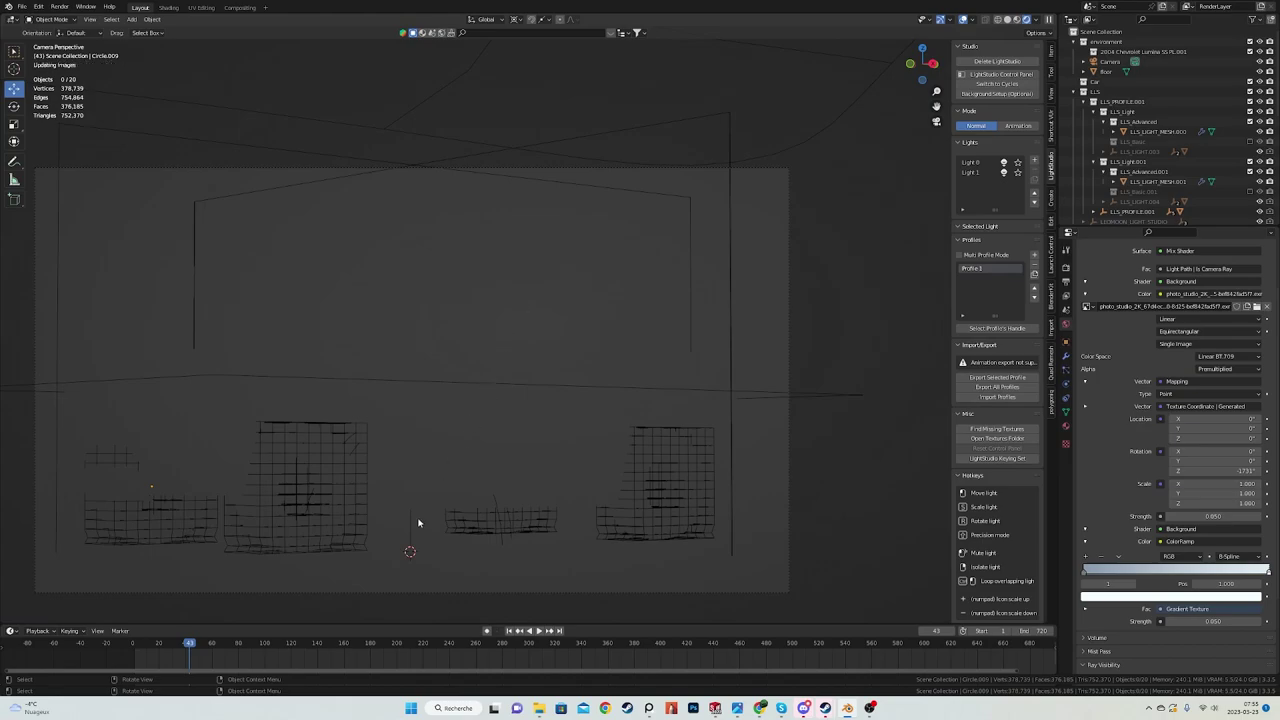
- Select the lattices of all four tires and hide them
left_click(339, 416)
left_click(66, 497, "shift")
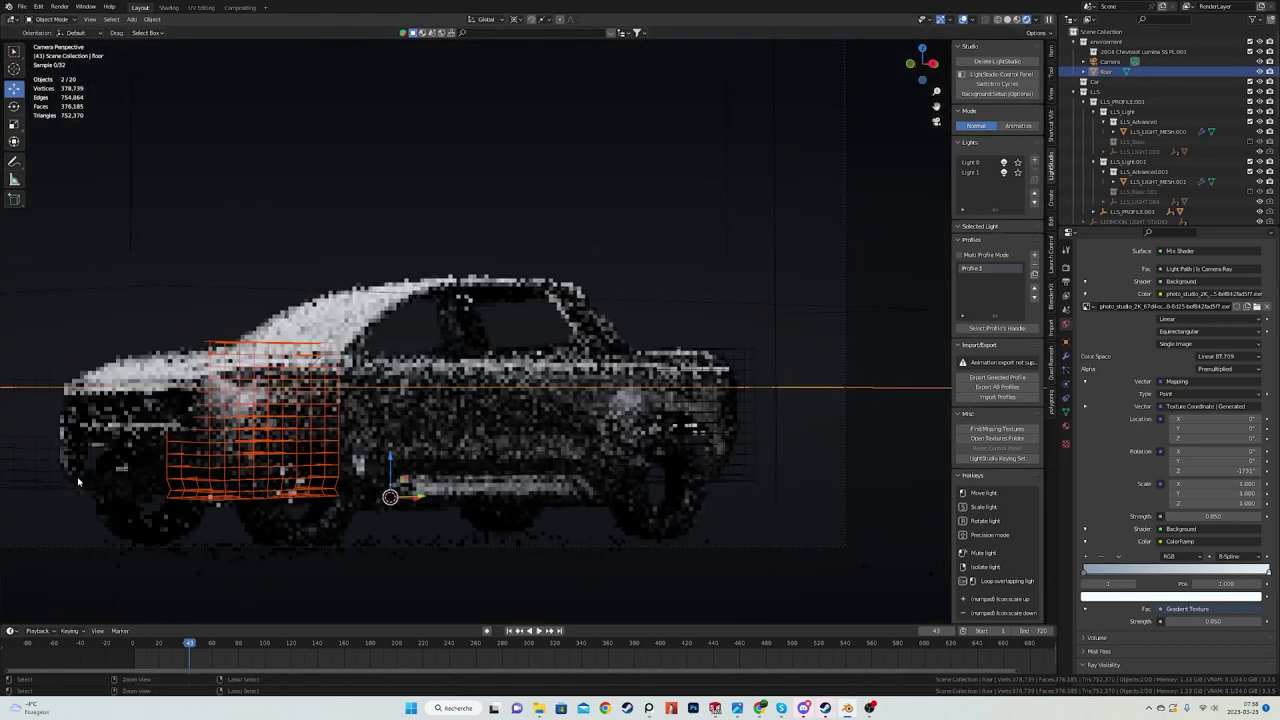
key("ctrl+z")
left_click(134, 466, "shift")
key("ctrl+z")
left_click(152, 478, "shift")
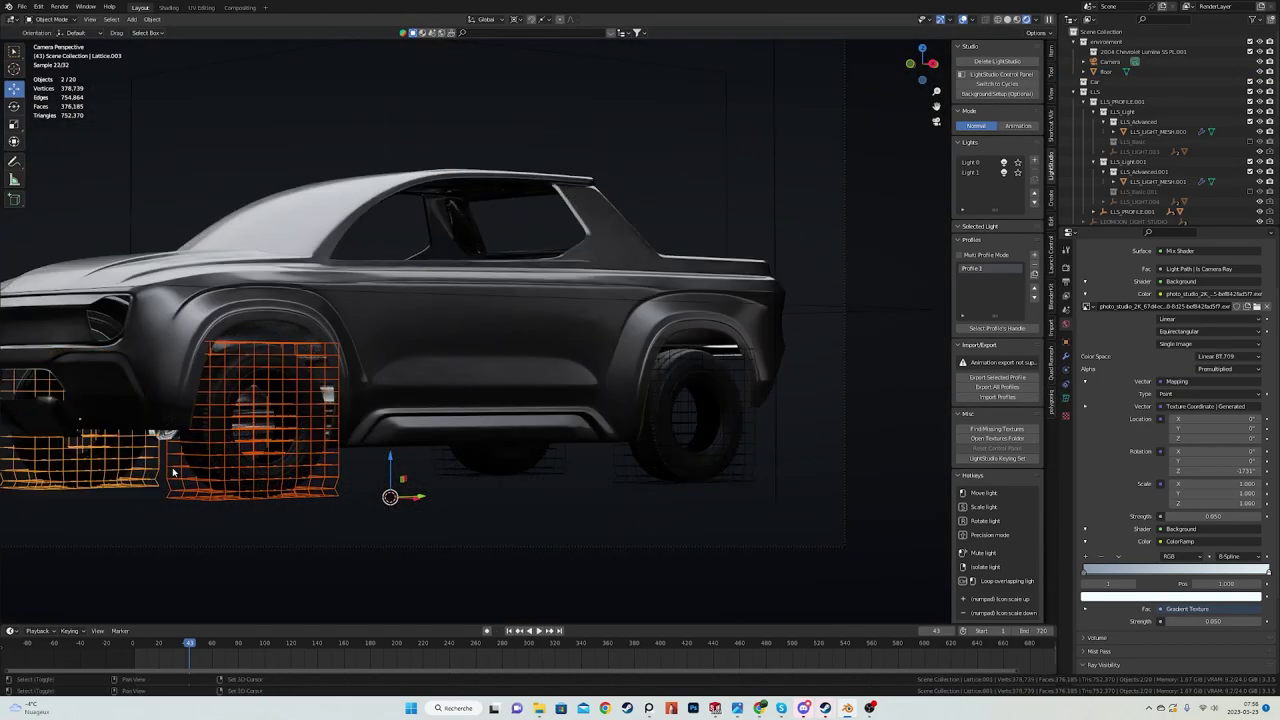
left_click(626, 466, "shift")
key("h")
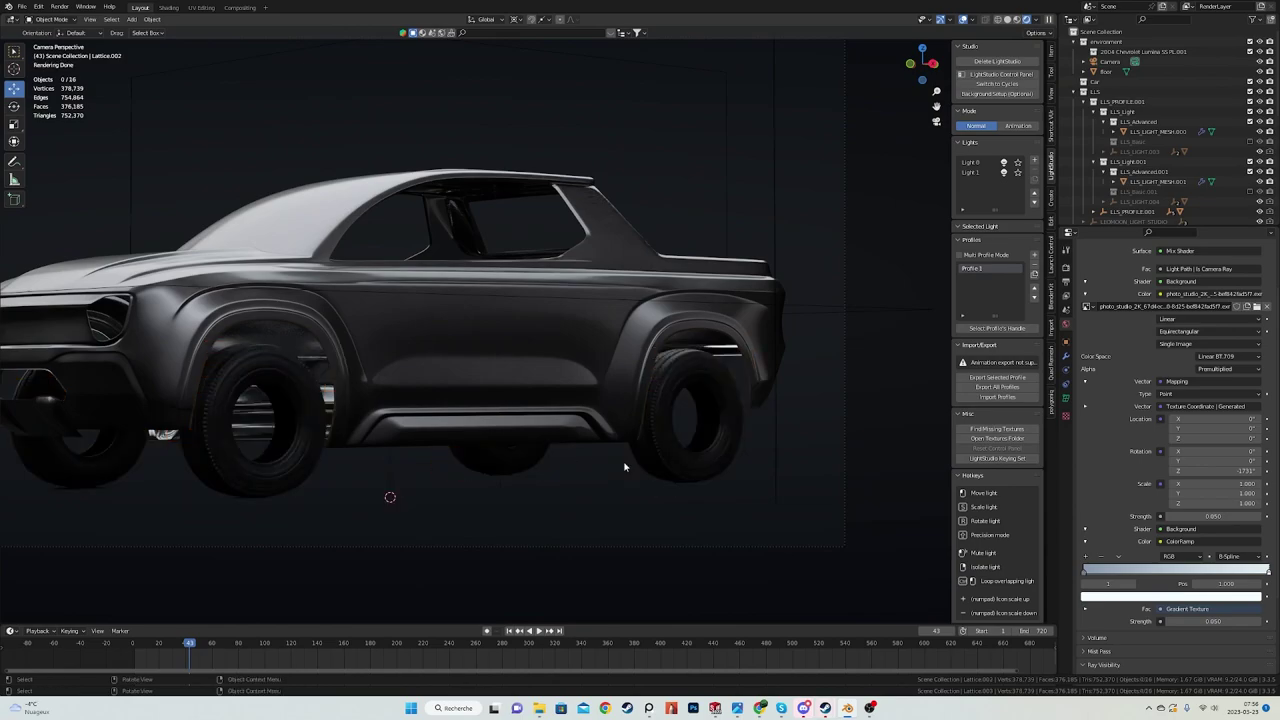
- Adjust the floor's height along Z to meet the tires' bases in solid shading, and return to the camera view
key("KP_3")
scroll(414, 491, "up", 3)
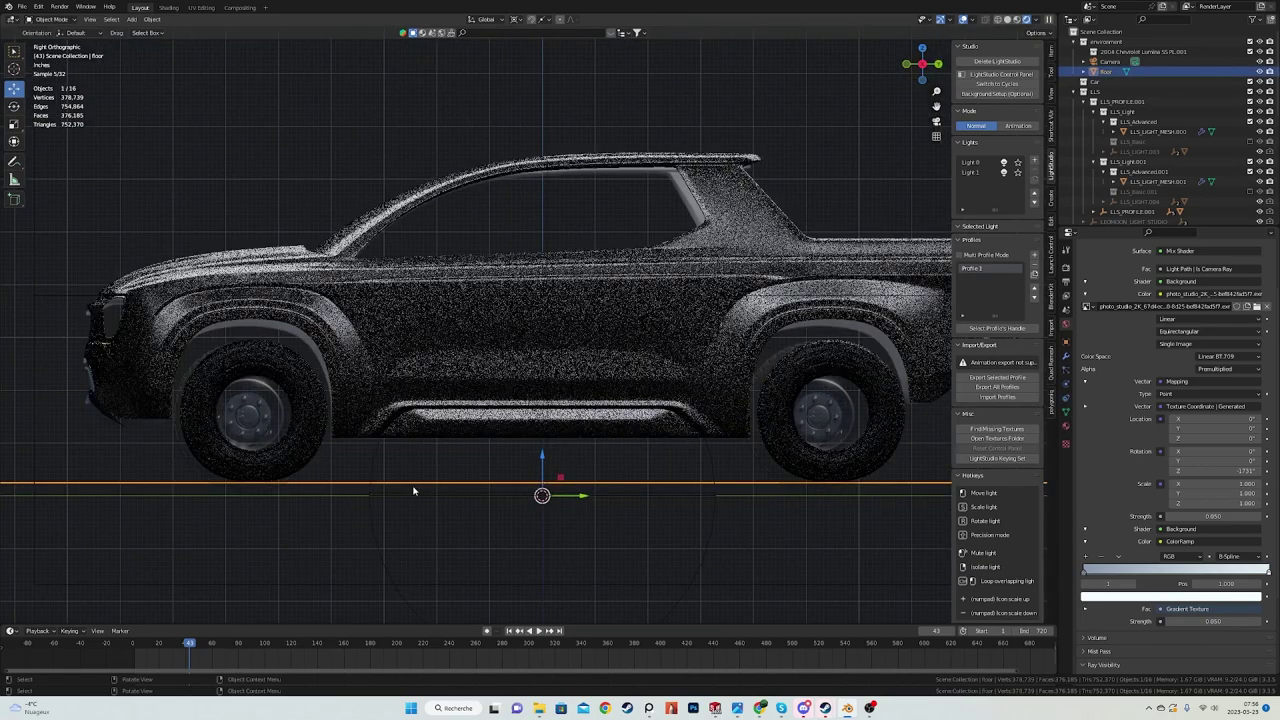
key("z")
left_click(543, 463)
middle_click_drag(436, 464, 665, 302, "shift")
scroll(640, 310, "up", 3)
key("g")
key("z")
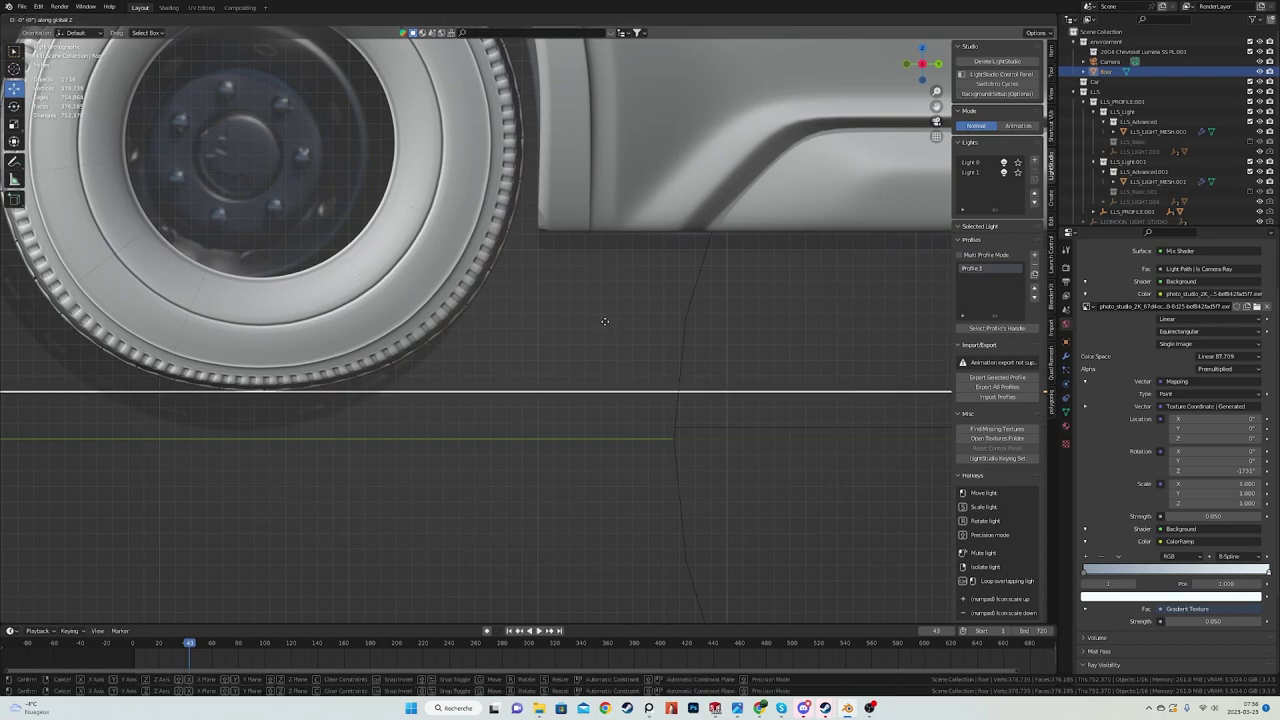
left_click(606, 320)
left_click(606, 322)
key("KP_0")
scroll(606, 323, "up", 4)
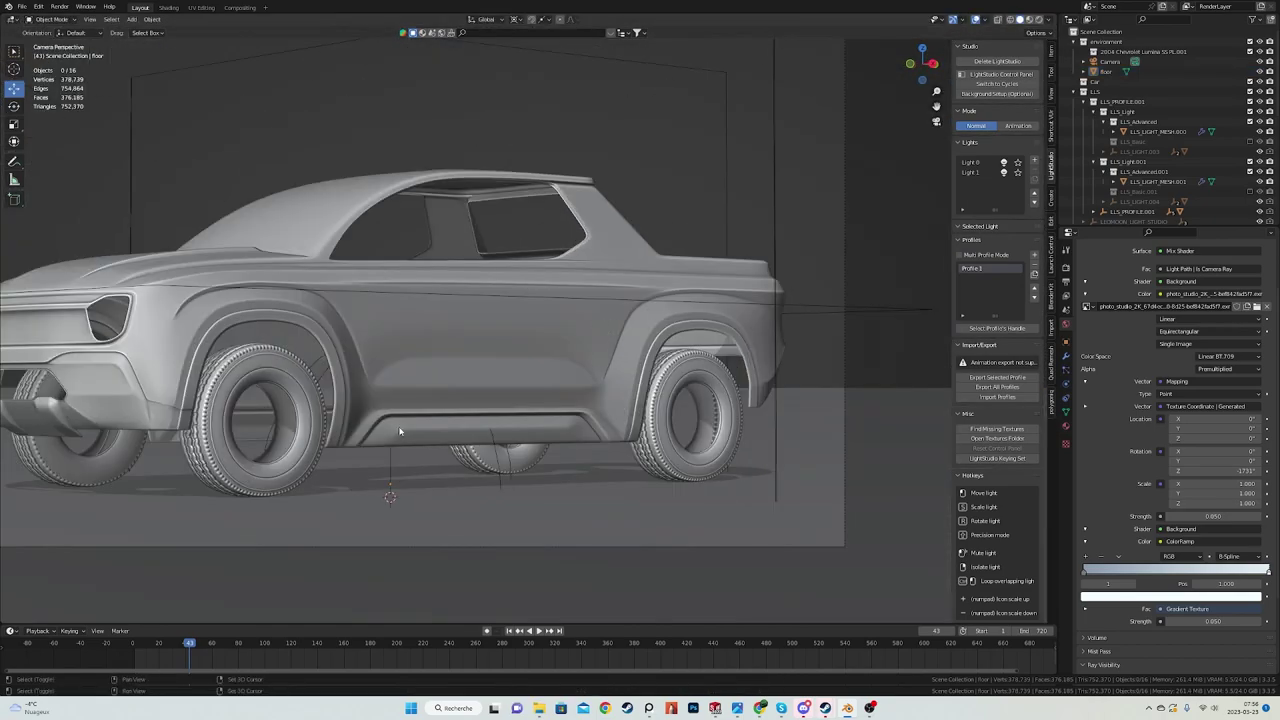
- Examine up close how the front tire's flattened base meets the floor in the camera view
middle_click_drag(400, 431, 663, 212, "shift")
scroll(663, 212, "up", 3)
scroll(420, 327, "up", 3)
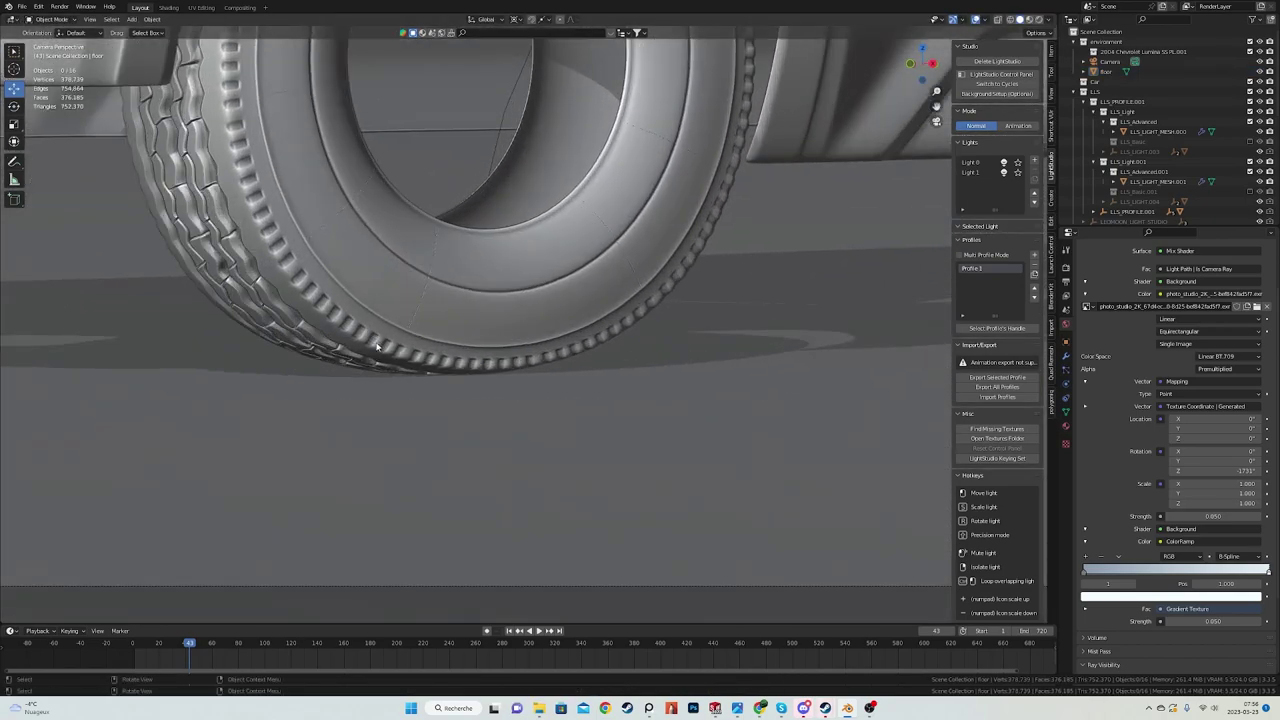
scroll(569, 328, "down", 8)
middle_click_drag(569, 328, 466, 491, "shift")
- Switch to rendered shading and move the camera with walk navigation to a side view of the whole truck
key("z")
left_click(477, 316)
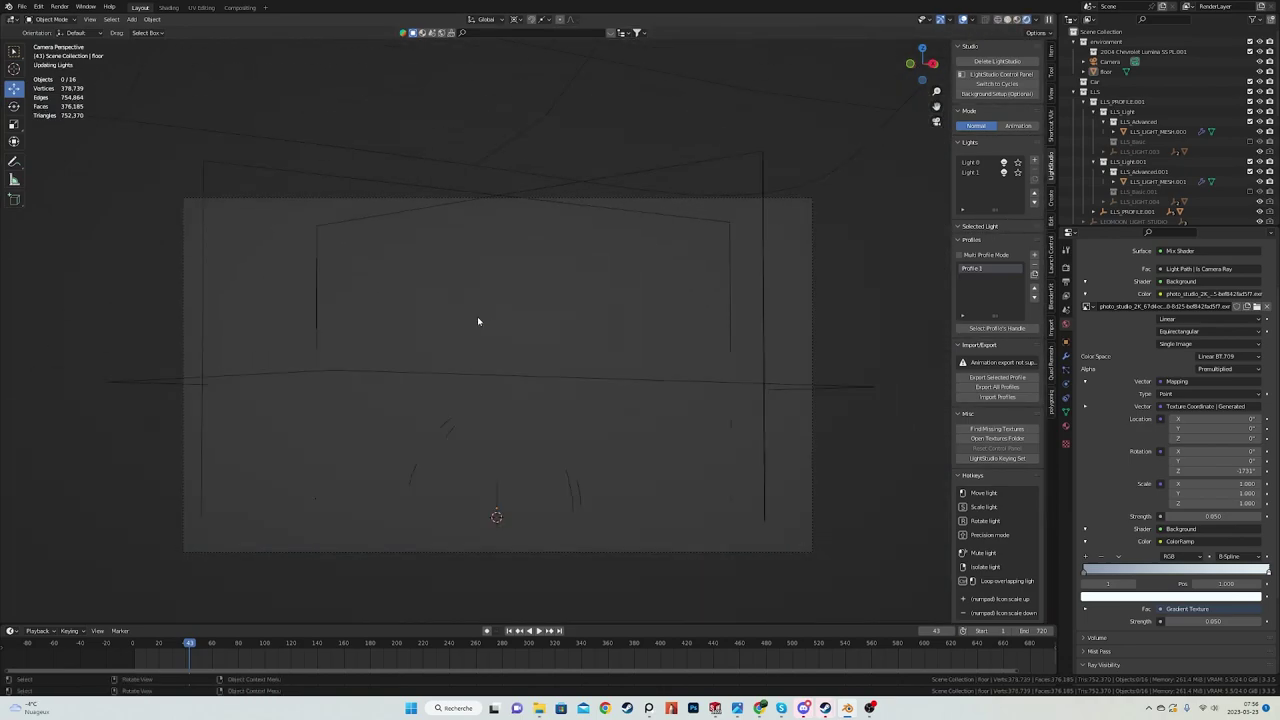
key("shift+grave")
key("d")
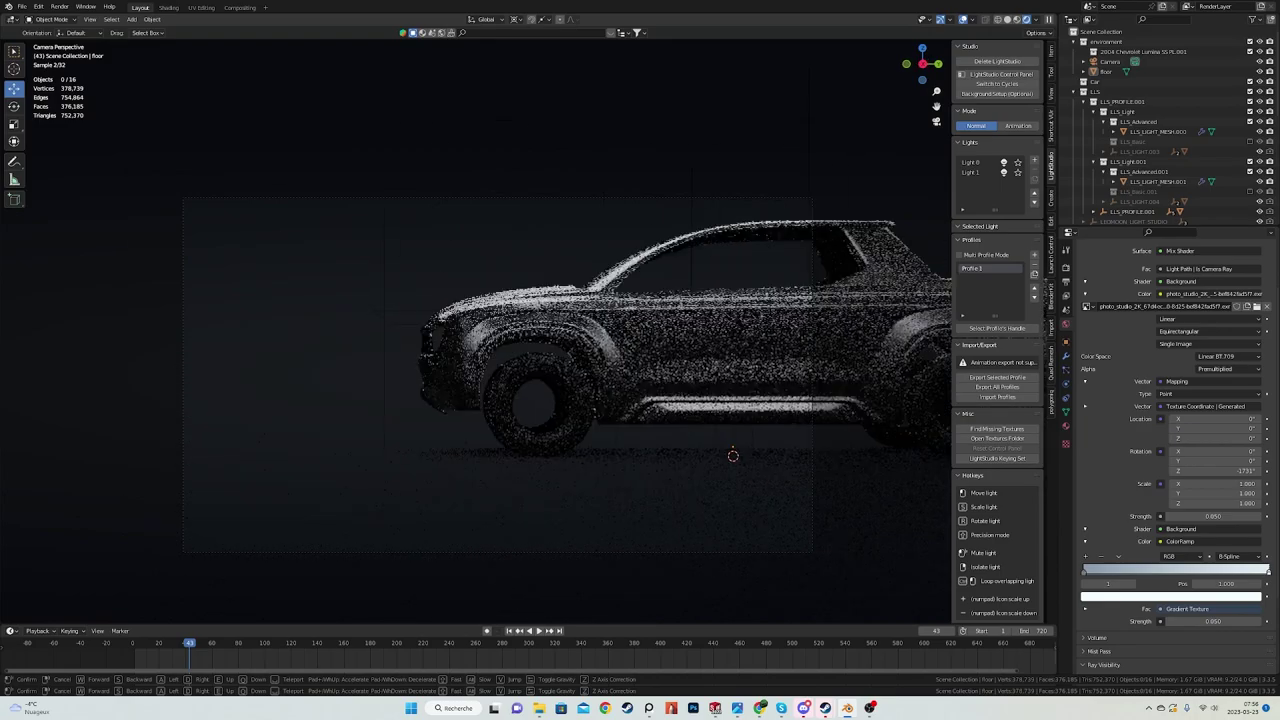
key("q")
left_click(686, 389)
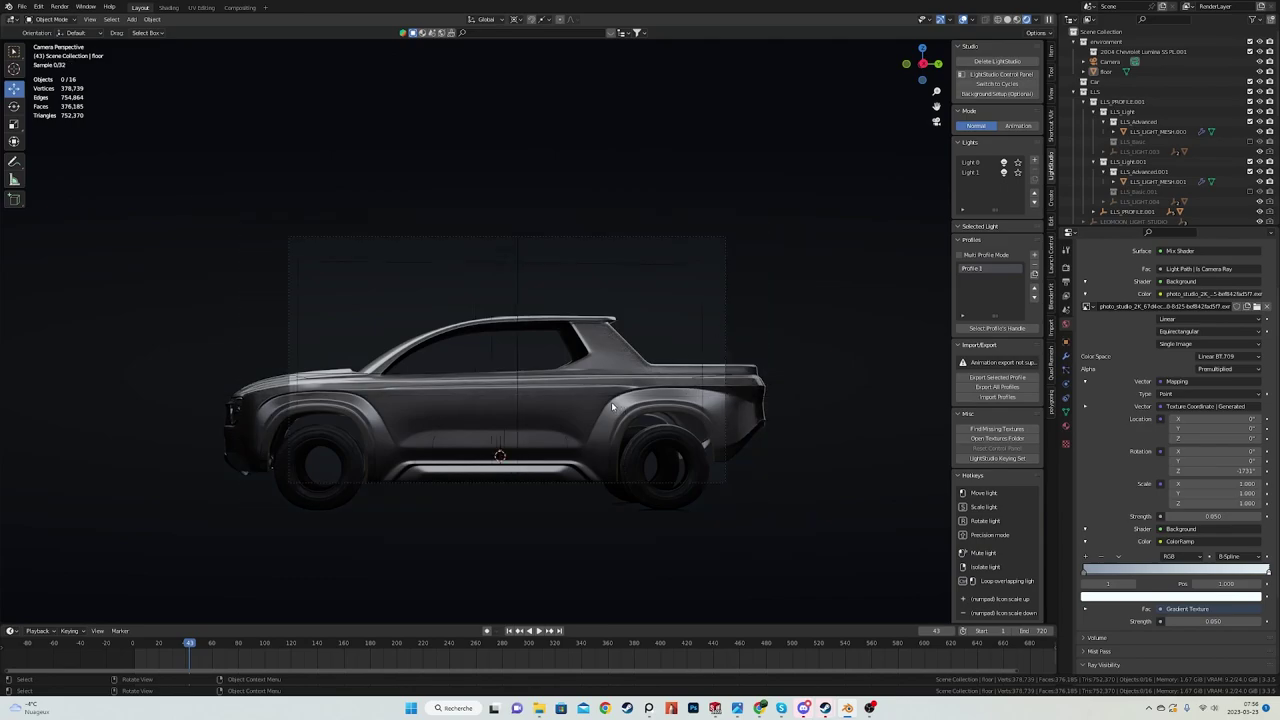
- Leave the camera view, return to solid shading, and inspect the truck and its tires from both sides
mouse_move(613, 407)
middle_mouse_down()
mouse_move(651, 386)
mouse_move(668, 444)
mouse_move(686, 434)
mouse_move(640, 418)
mouse_move(669, 403)
middle_mouse_up()
key("z")
left_click(742, 431)
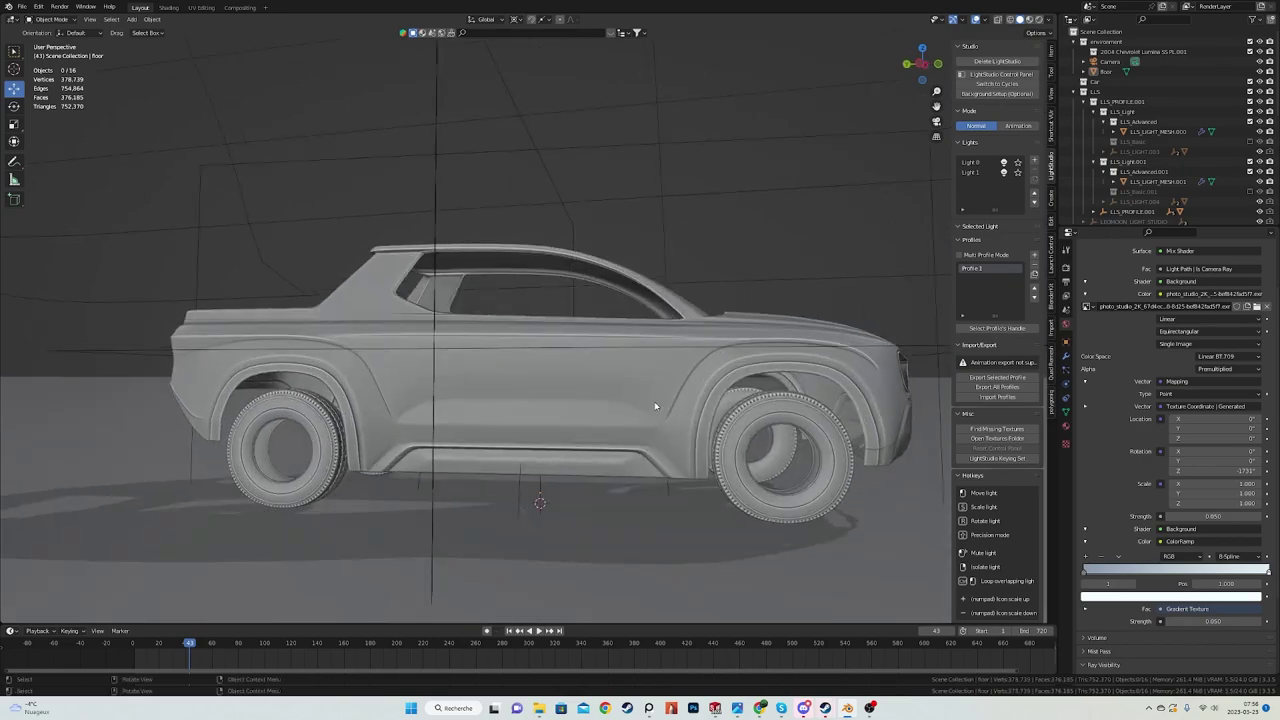
middle_click_drag(547, 422, 73, 517)
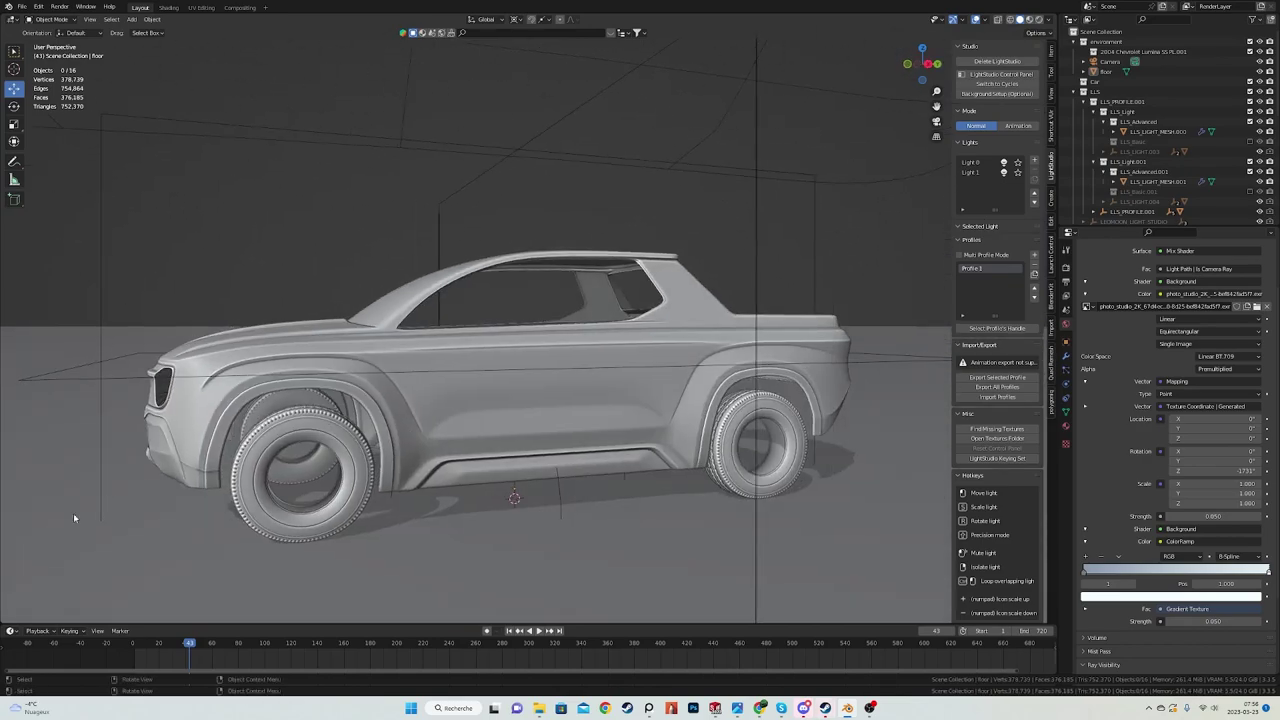